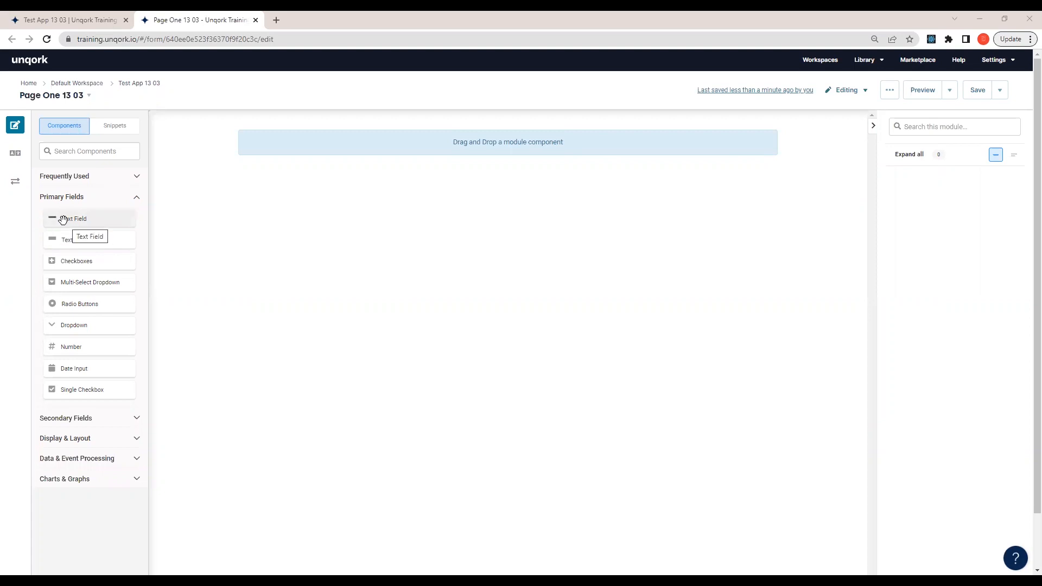
- Add a Text Field component to the module and set its property ID to firstName
{"action": "left_click_drag", "start_coordinate": [62, 219], "coordinate": [369, 174]}
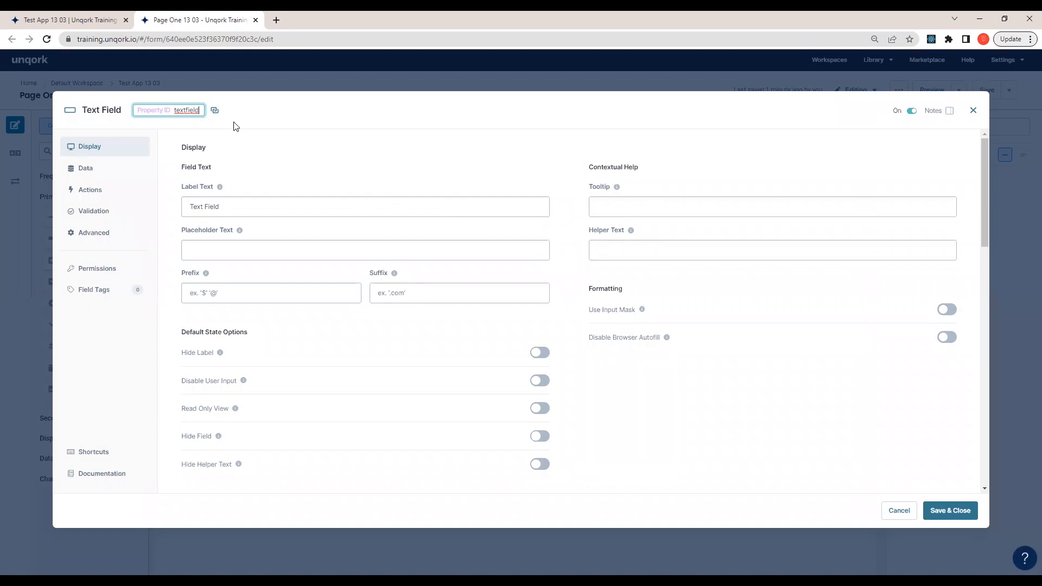
{"action": "double_click", "coordinate": [195, 109]}
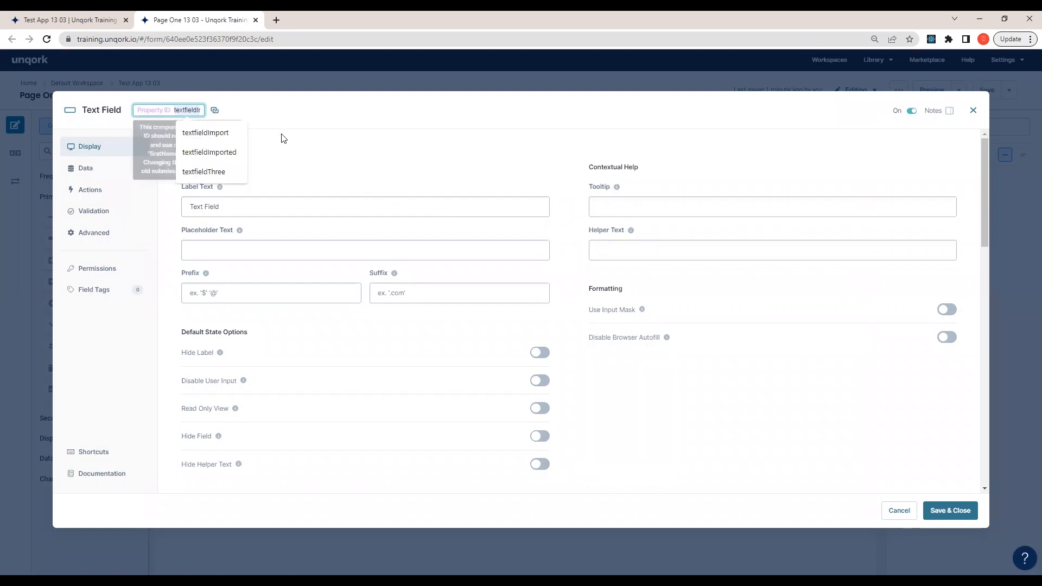
{"action": "left_click", "coordinate": [265, 113]}
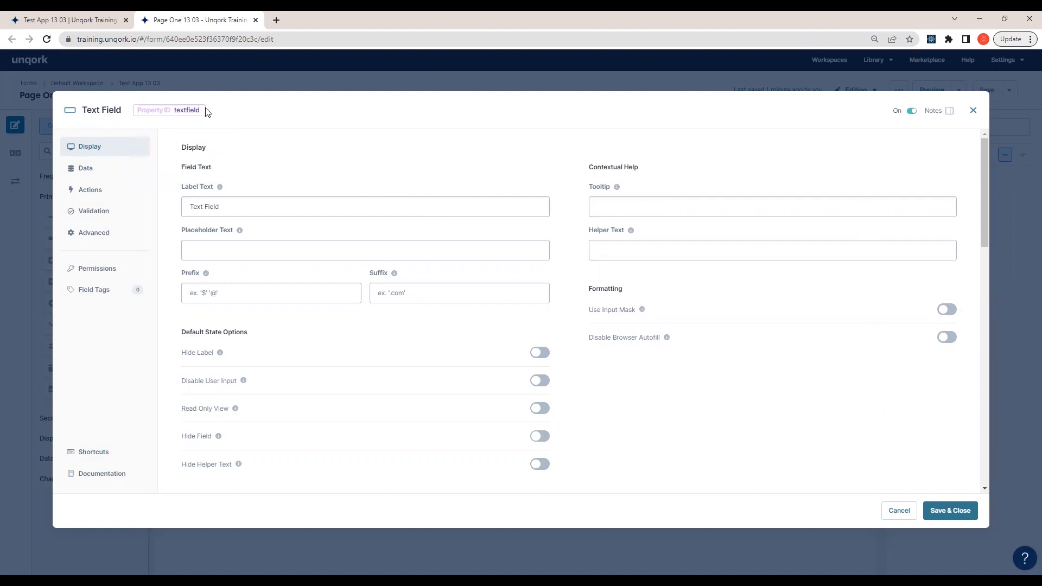
{"action": "double_click", "coordinate": [189, 111]}
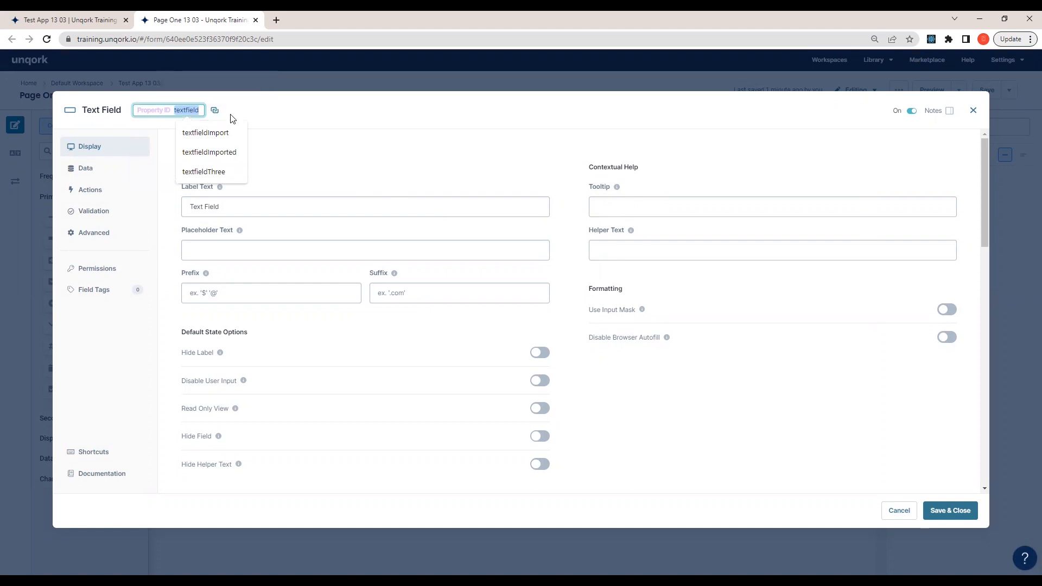
{"action": "type", "text": "firstName"}
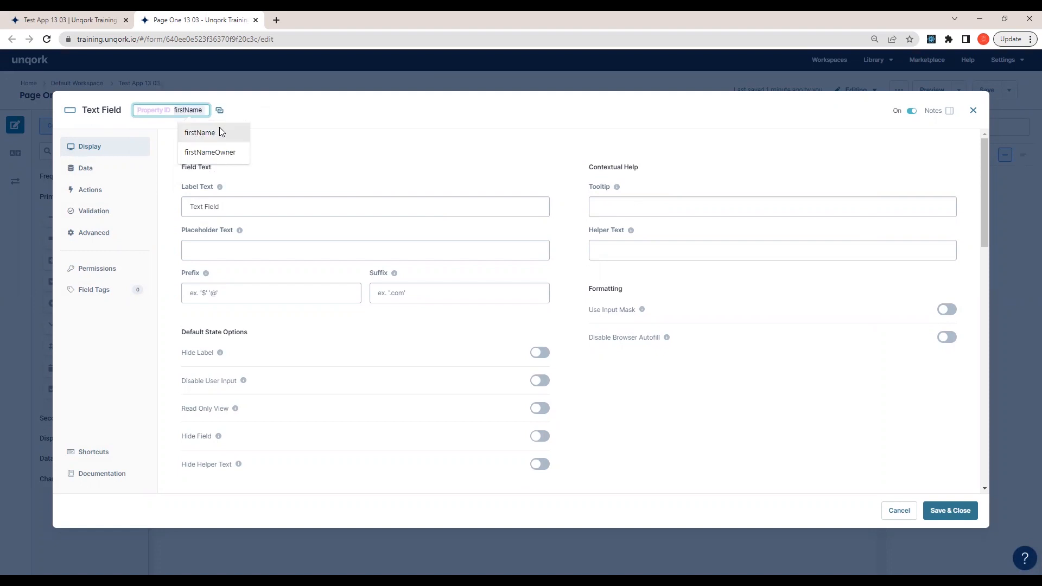
{"action": "left_click", "coordinate": [220, 132]}
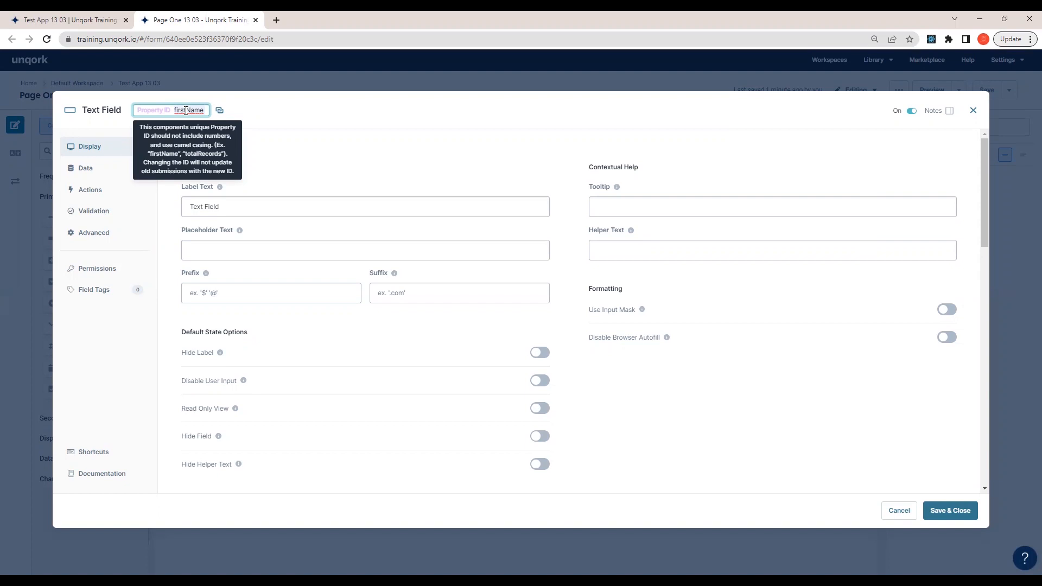
{"action": "left_click", "coordinate": [186, 111]}
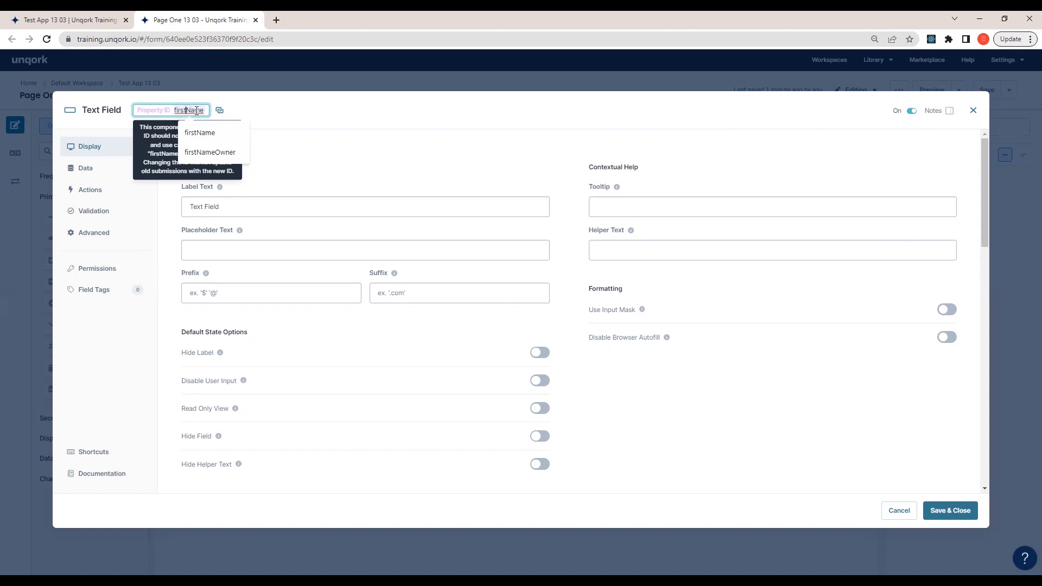
{"action": "double_click", "coordinate": [183, 110]}
{"action": "left_click", "coordinate": [186, 110]}
{"action": "left_click_drag", "start_coordinate": [204, 111], "coordinate": [174, 110]}
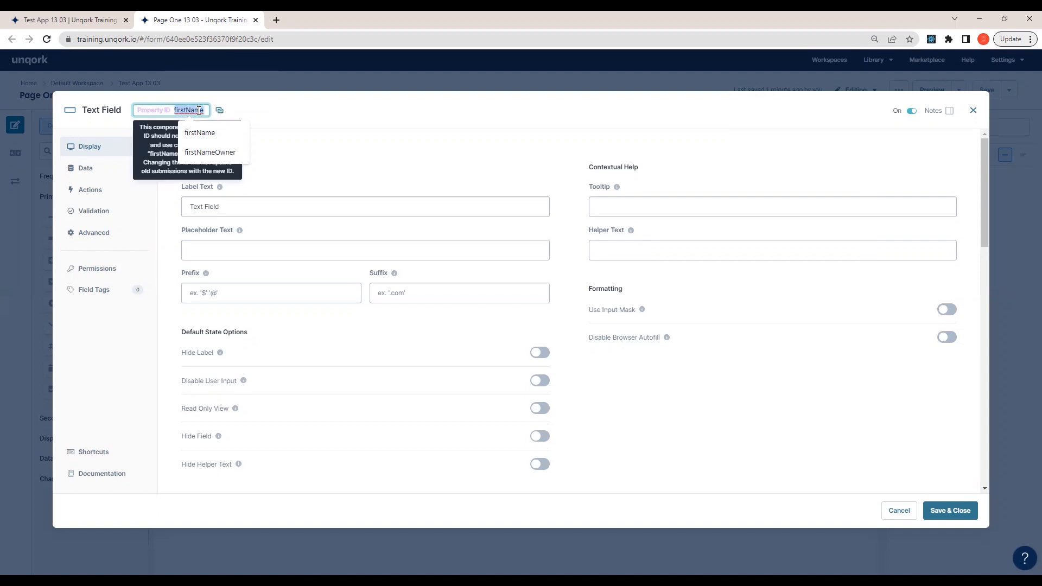
{"action": "left_click", "coordinate": [288, 116]}
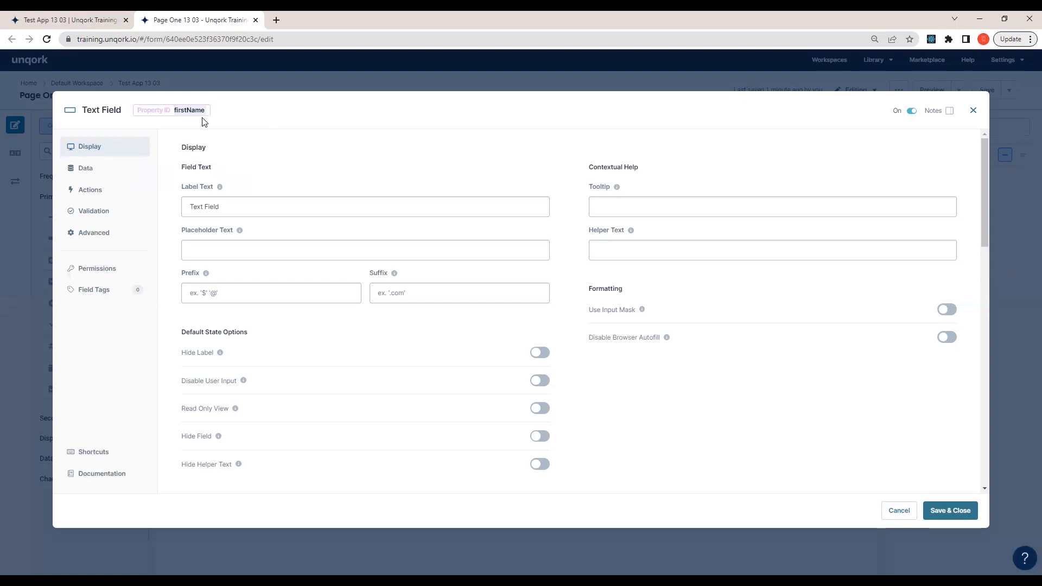
{"action": "mouse_move", "coordinate": [195, 111]}
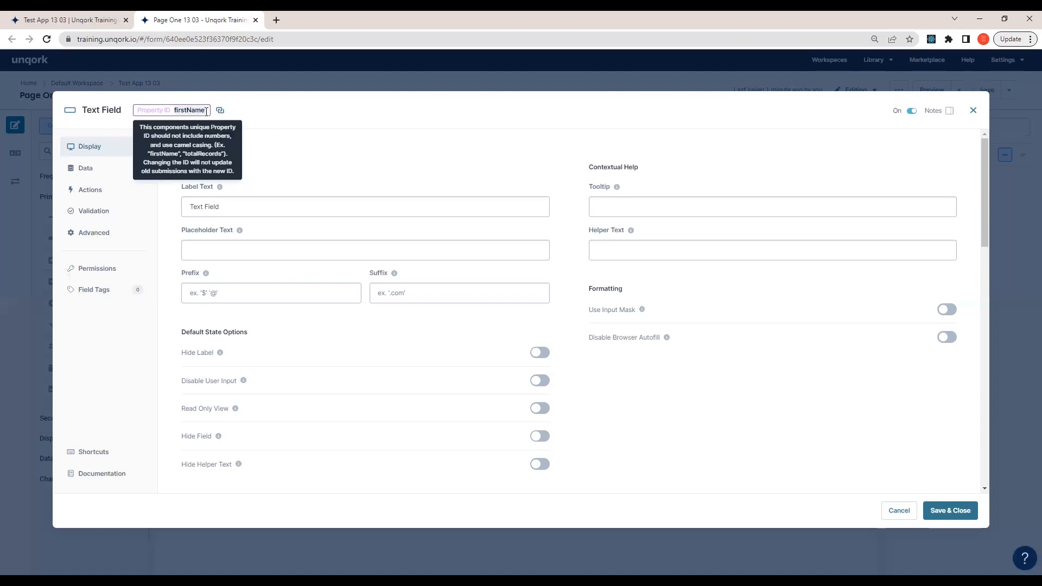
{"action": "left_click", "coordinate": [206, 111]}
{"action": "left_click", "coordinate": [257, 112]}
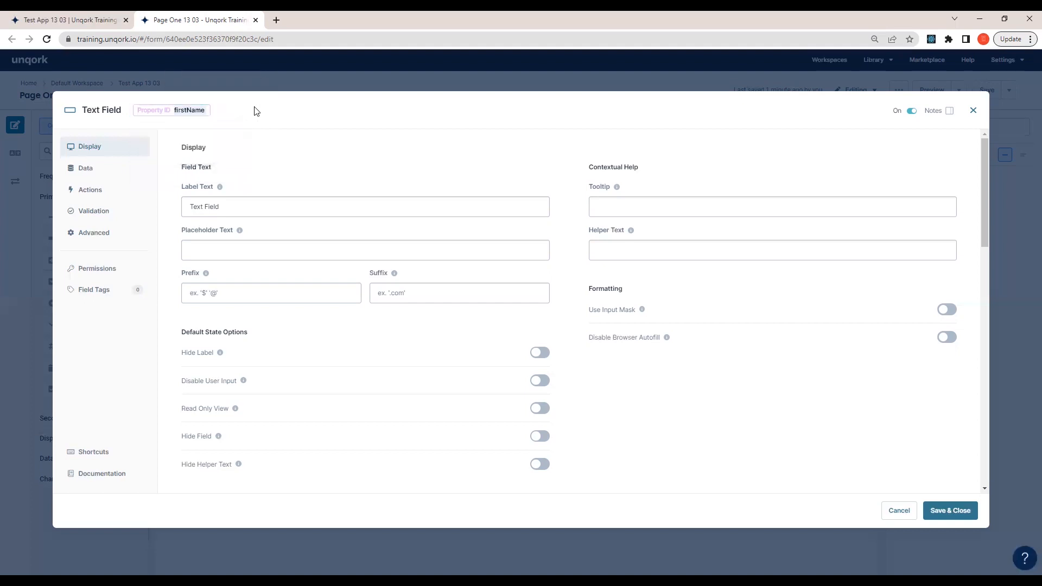
- Set the text field's label text to "First Name"
{"action": "left_click", "coordinate": [227, 205]}
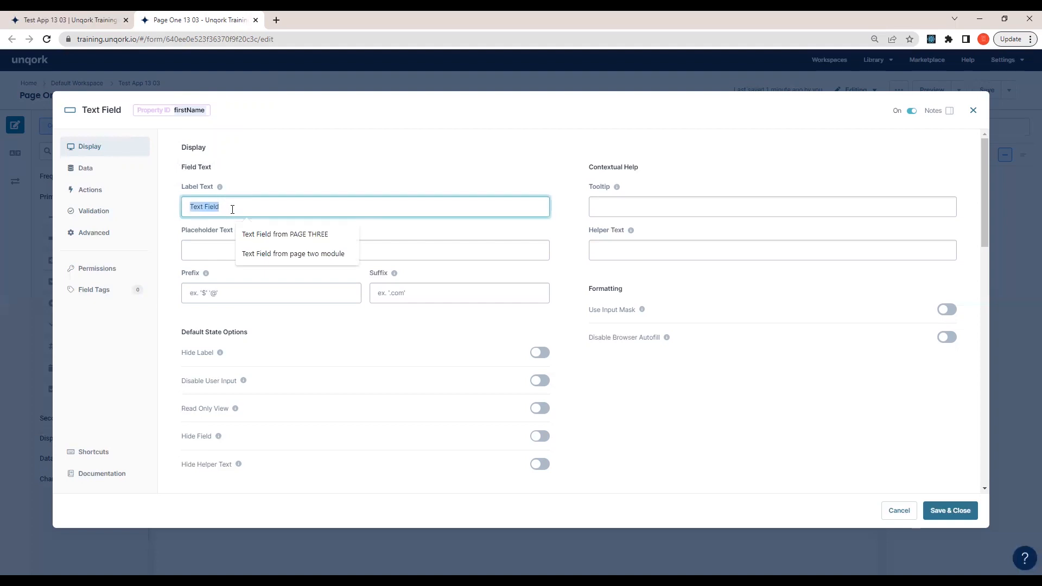
{"action": "type", "text": "First Name"}
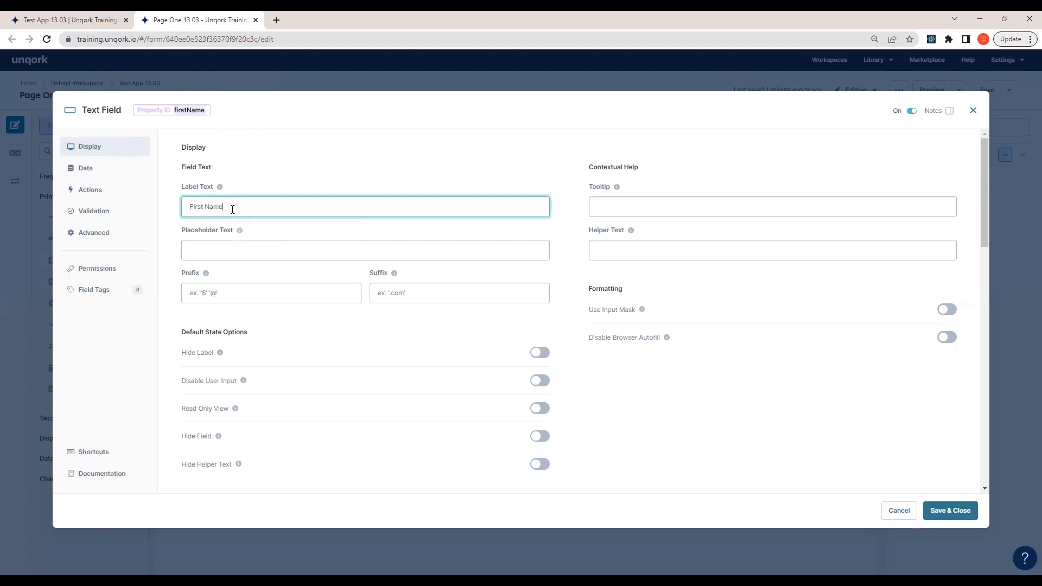
{"action": "left_click", "coordinate": [435, 183]}
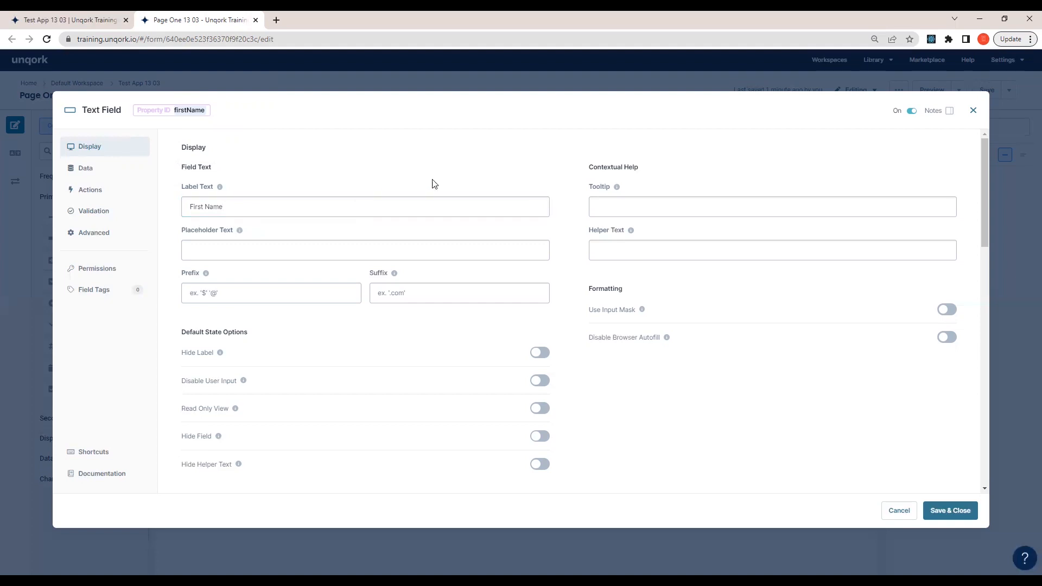
- Enter "tooptip" as the text field's tooltip
{"action": "left_click", "coordinate": [636, 212]}
{"action": "type", "text": "t"}
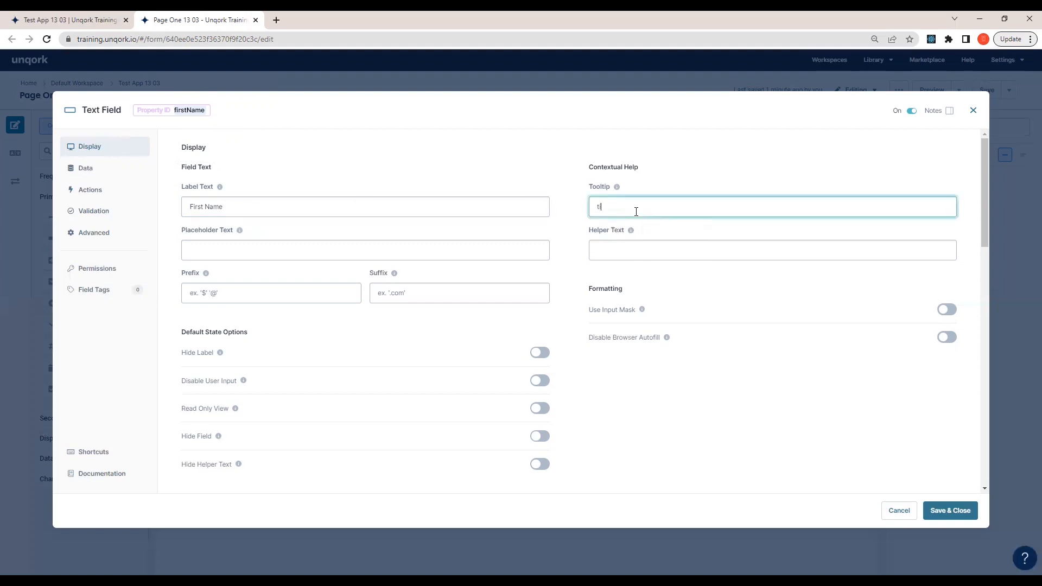
{"action": "type", "text": "opptip"}
{"action": "key", "text": "BackSpace"}
{"action": "key", "text": "BackSpace"}
{"action": "key", "text": "BackSpace"}
{"action": "key", "text": "BackSpace"}
{"action": "type", "text": "optip"}
- Set the text field's helper text to "This is helper text"
{"action": "left_click", "coordinate": [606, 247]}
{"action": "type", "text": "he"}
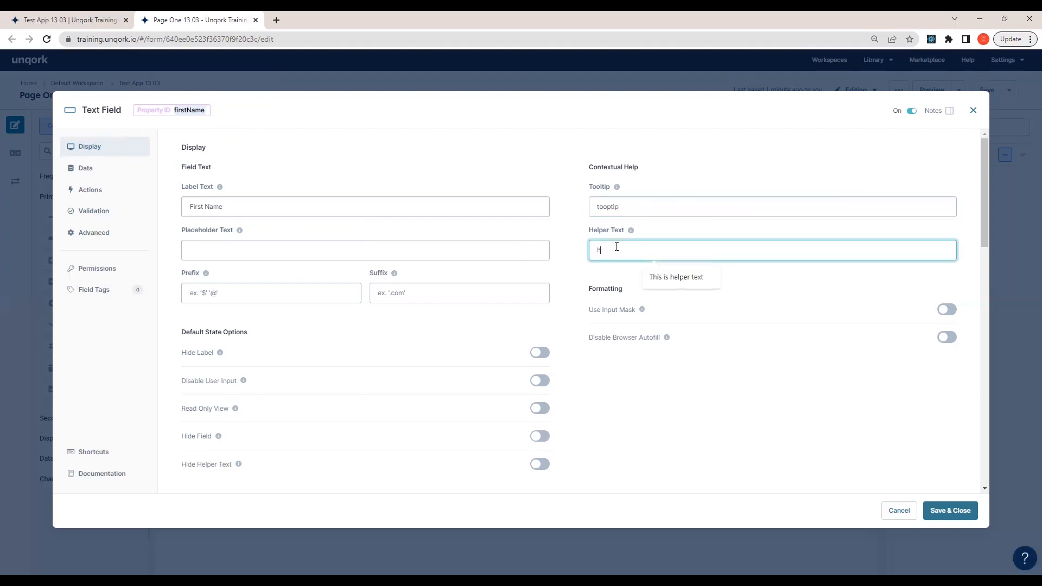
{"action": "key", "text": "BackSpace"}
{"action": "left_click", "coordinate": [674, 277]}
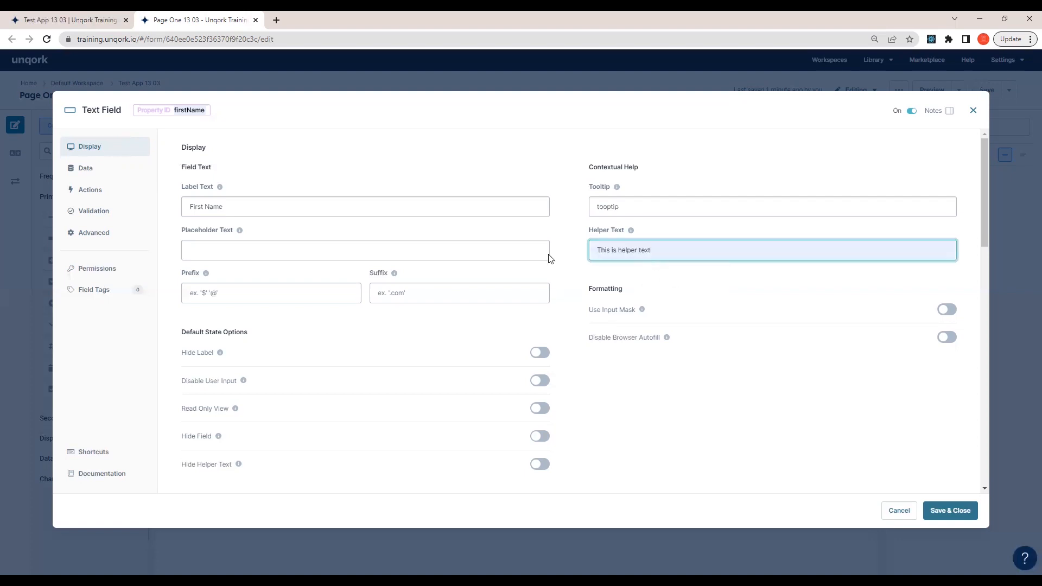
- Set the placeholder text to "Please enter your first name" and the prefix to "$"
{"action": "left_click", "coordinate": [288, 253]}
{"action": "left_click", "coordinate": [287, 274]}
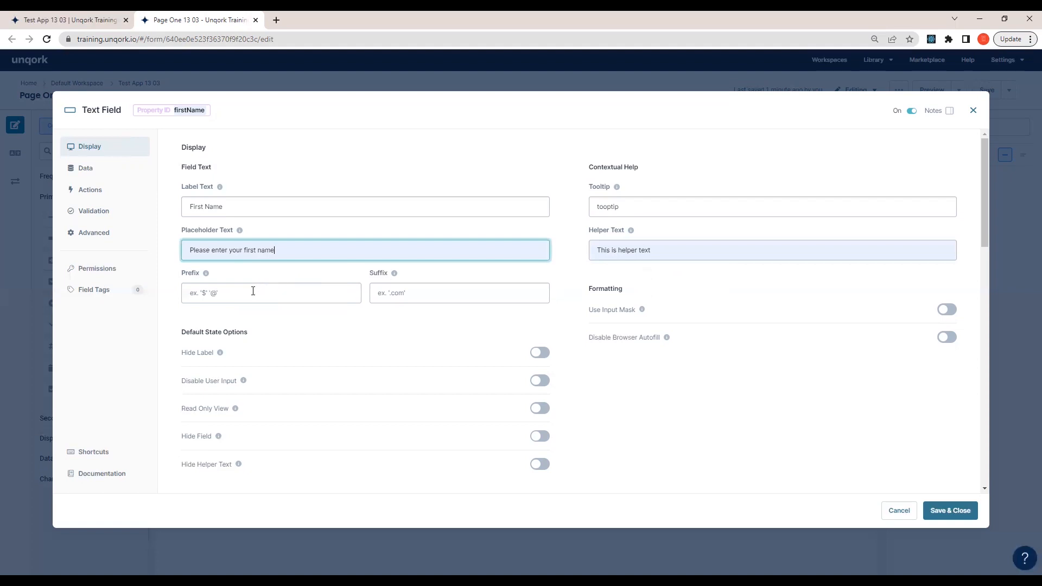
{"action": "left_click", "coordinate": [277, 292]}
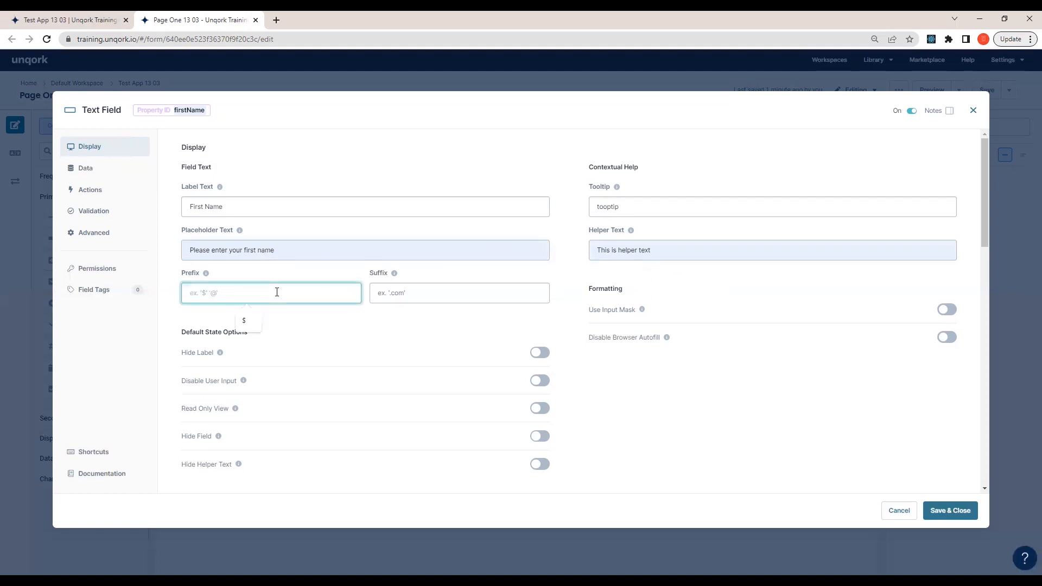
{"action": "type", "text": "$"}
{"action": "left_click", "coordinate": [403, 293]}
{"action": "type", "text": ".com"}
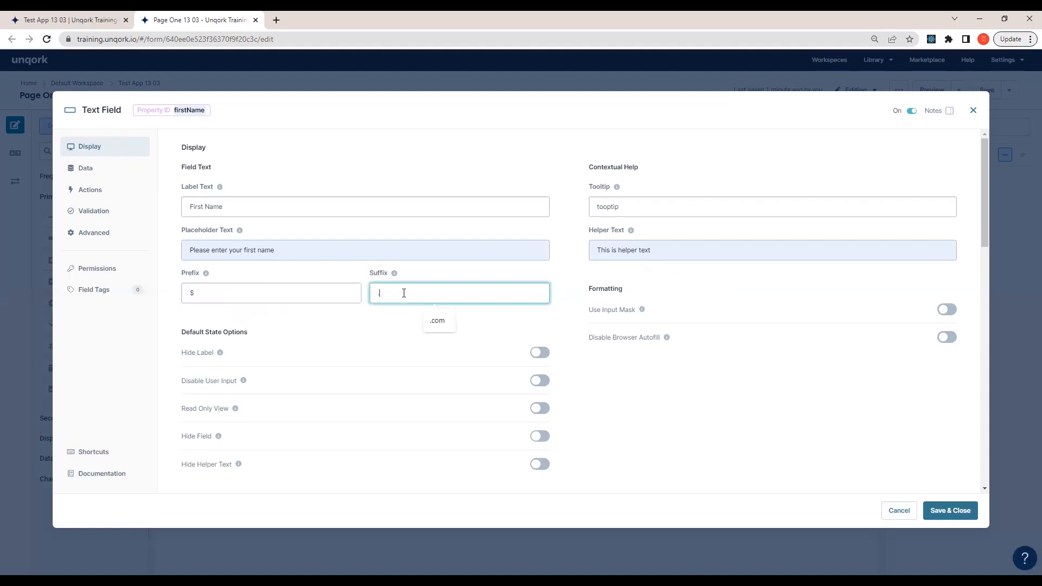
{"action": "key", "text": "BackSpace"}
{"action": "key", "text": "BackSpace"}
{"action": "key", "text": "BackSpace"}
{"action": "key", "text": "BackSpace"}
{"action": "left_click", "coordinate": [422, 277]}
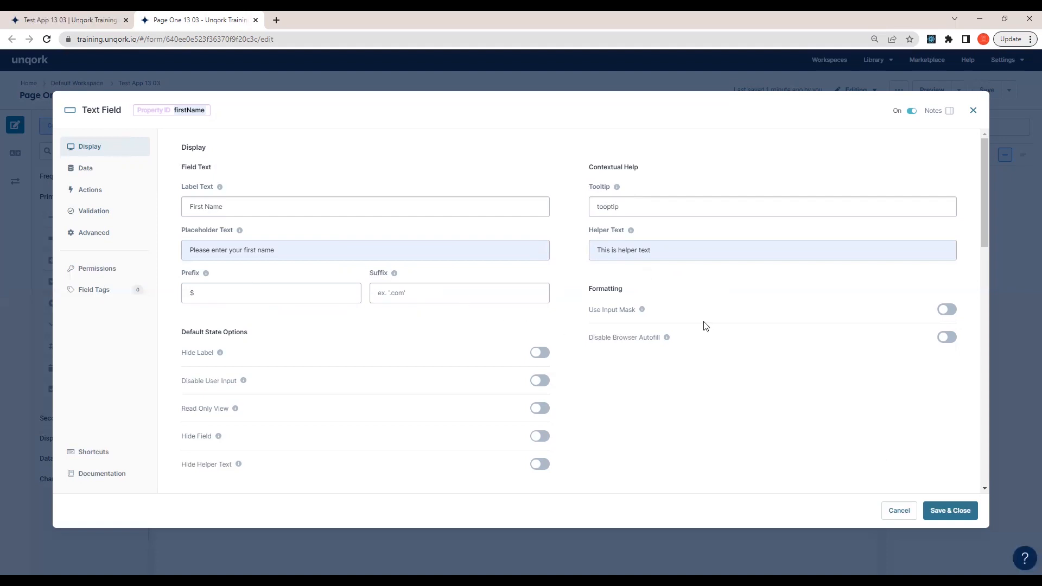
- Save the text field's settings and the module, and open the module's preview
{"action": "left_click", "coordinate": [960, 513]}
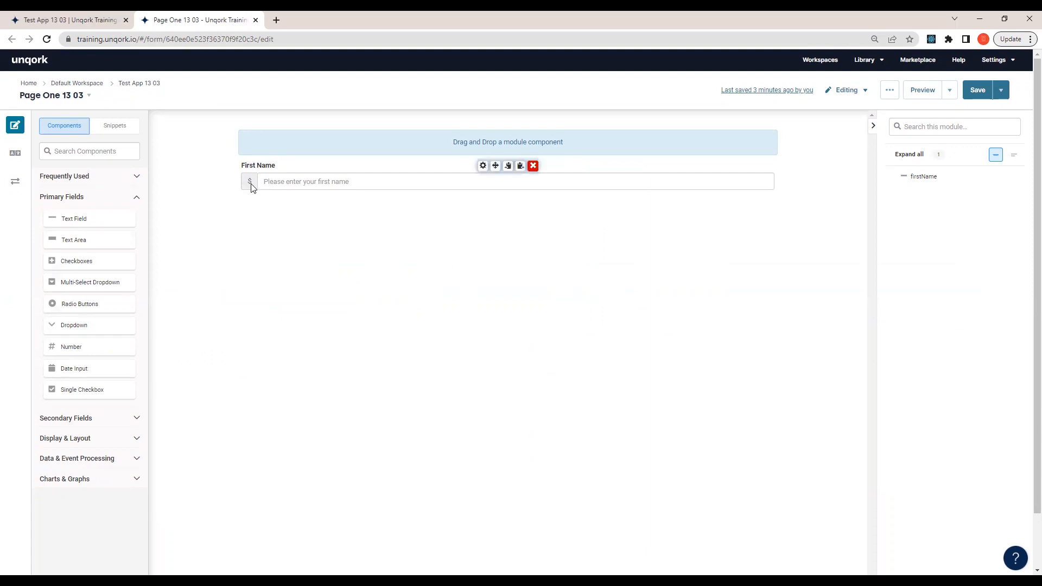
{"action": "left_click", "coordinate": [983, 96]}
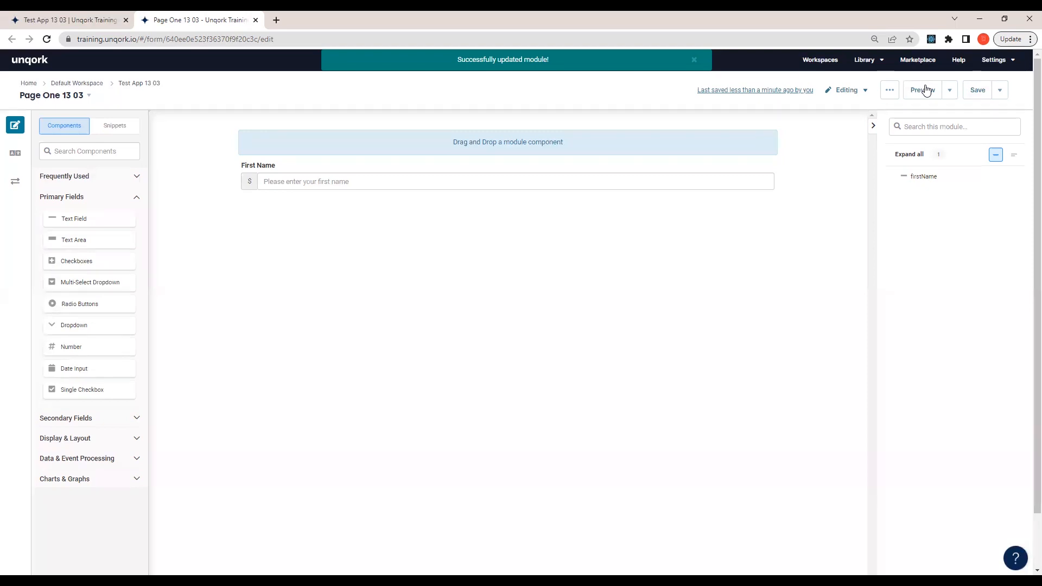
{"action": "left_click", "coordinate": [923, 90]}
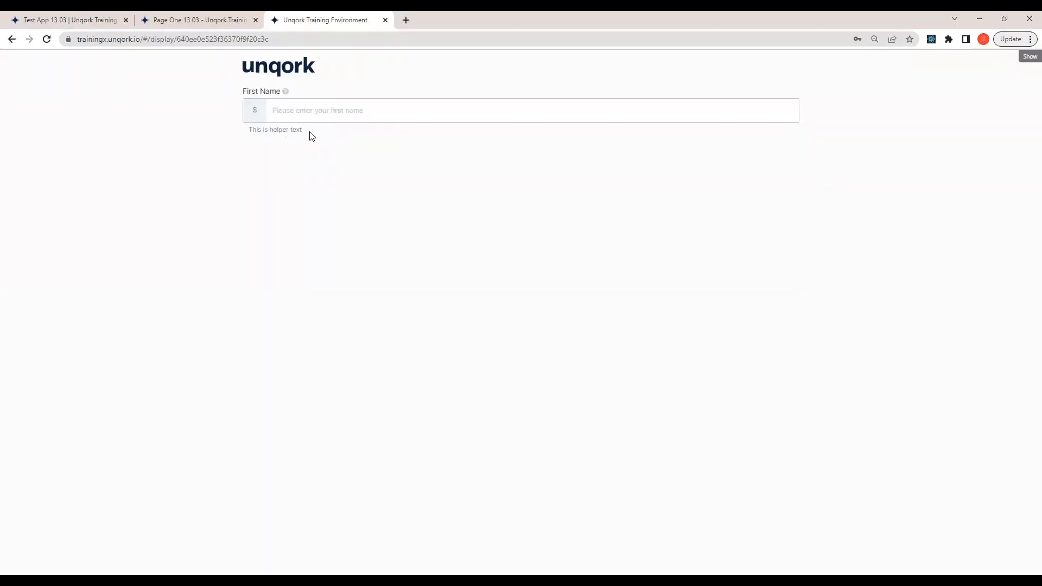
- Test the previewed First Name field with a sample first name and inspect its helper text and tooltip
{"action": "left_click_drag", "start_coordinate": [313, 136], "coordinate": [252, 136]}
{"action": "left_click", "coordinate": [300, 110]}
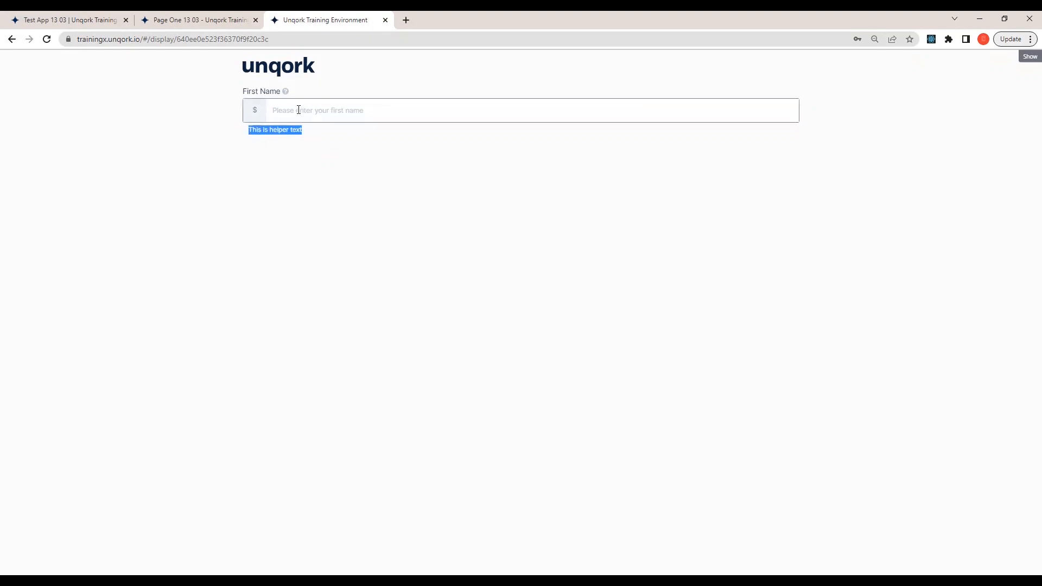
{"action": "type", "text": "koklkol"}
{"action": "key", "text": "BackSpace"}
{"action": "key", "text": "BackSpace"}
{"action": "key", "text": "BackSpace"}
{"action": "key", "text": "BackSpace"}
{"action": "key", "text": "BackSpace"}
{"action": "key", "text": "BackSpace"}
{"action": "type", "text": "Ram"}
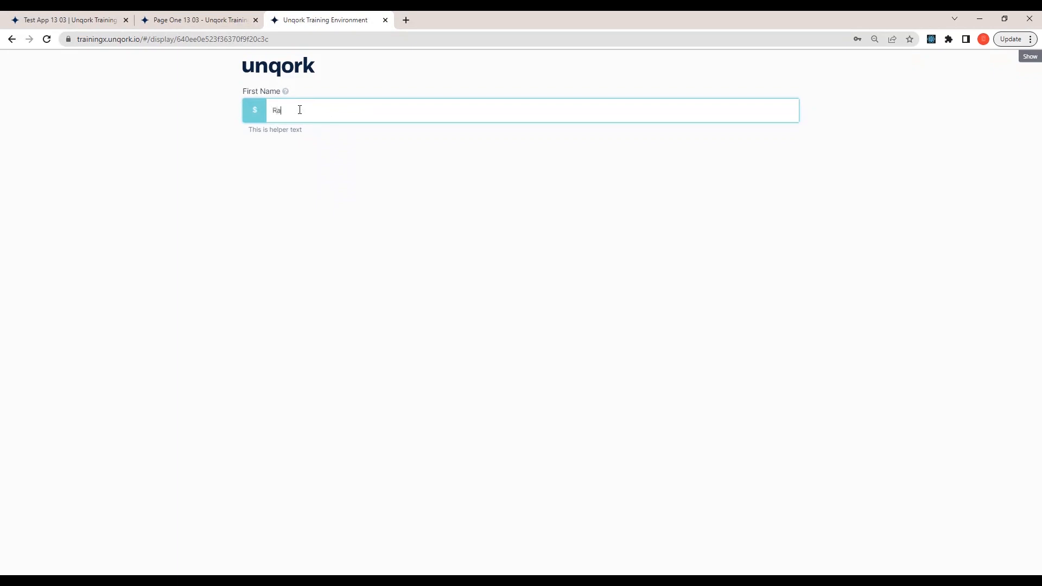
{"action": "mouse_move", "coordinate": [288, 97]}
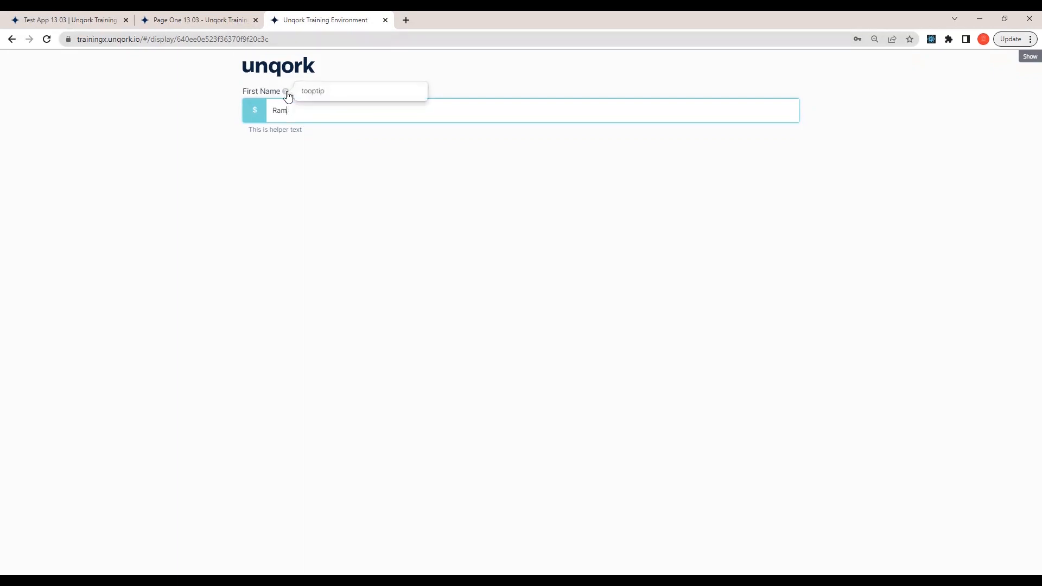
- Return to the module editor, set the First Name field's suffix to ".com", and save the field and module
{"action": "left_click", "coordinate": [220, 25]}
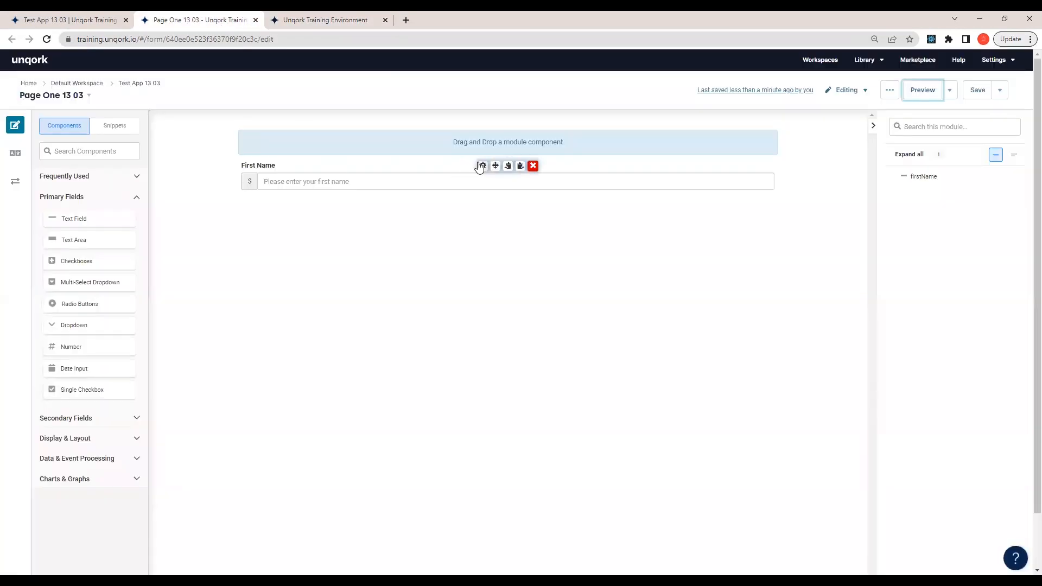
{"action": "left_click", "coordinate": [481, 165]}
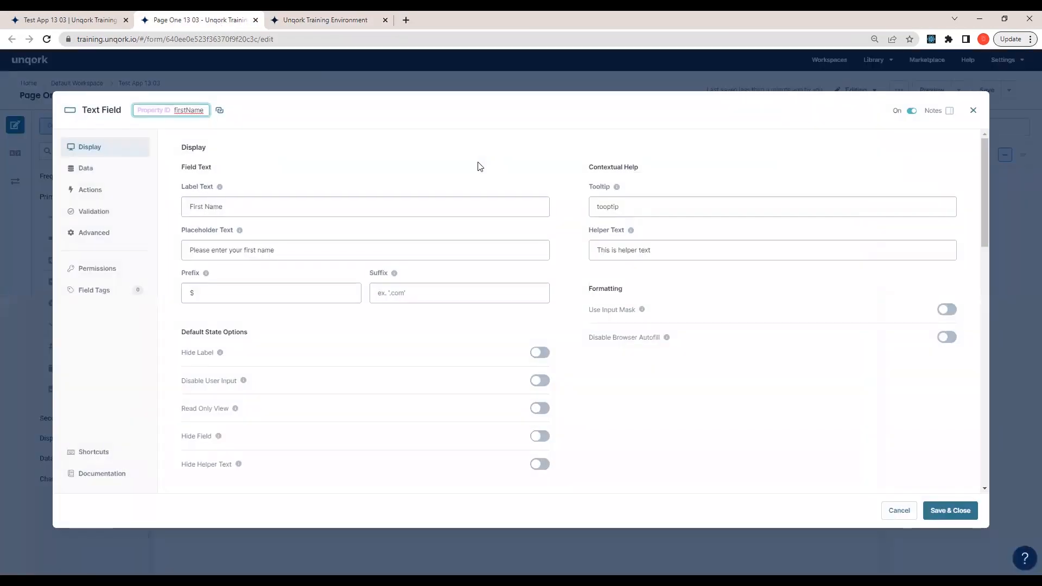
{"action": "left_click", "coordinate": [394, 292]}
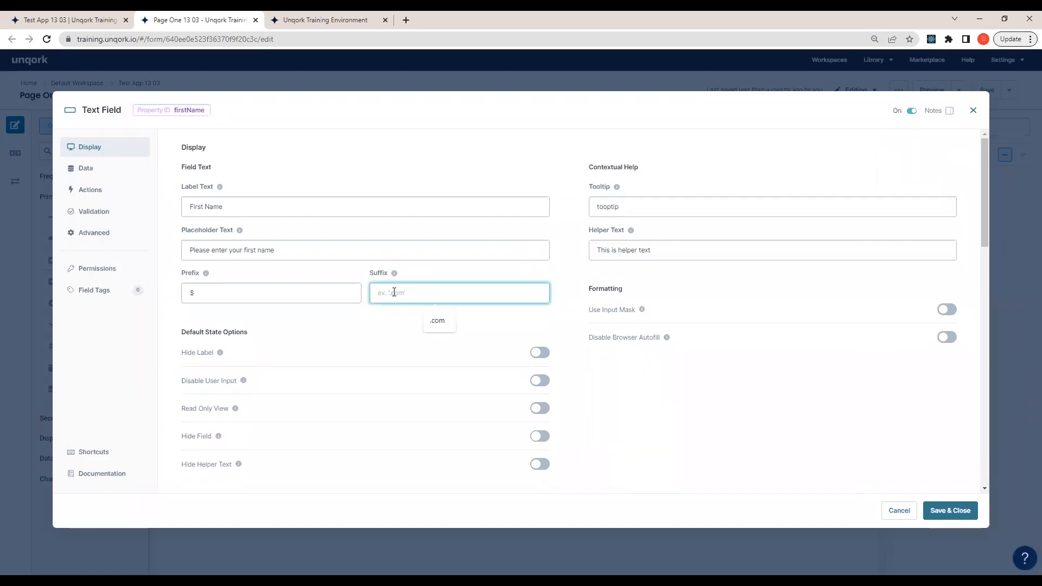
{"action": "left_click", "coordinate": [437, 320]}
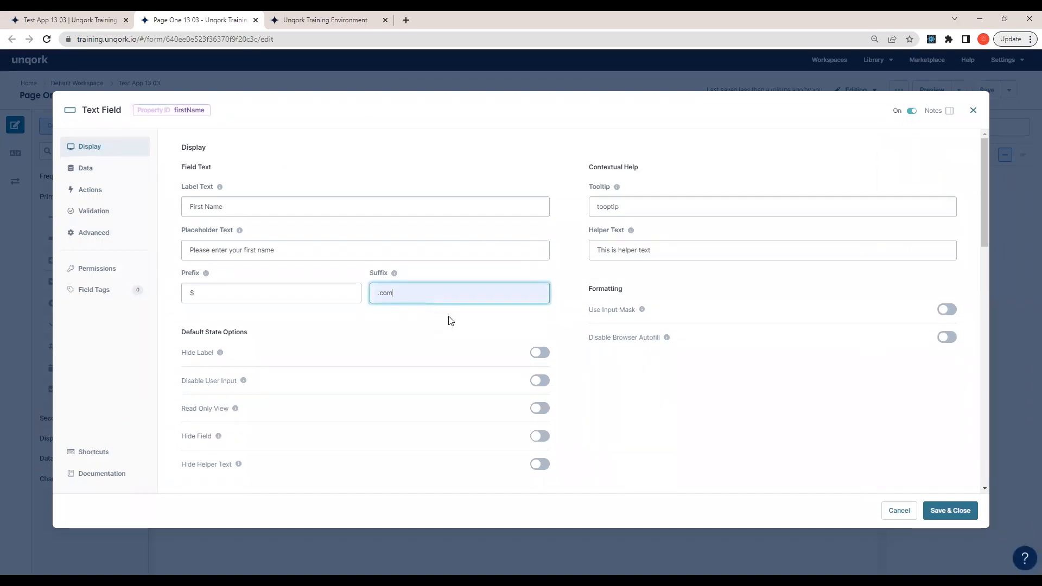
{"action": "left_click", "coordinate": [954, 510]}
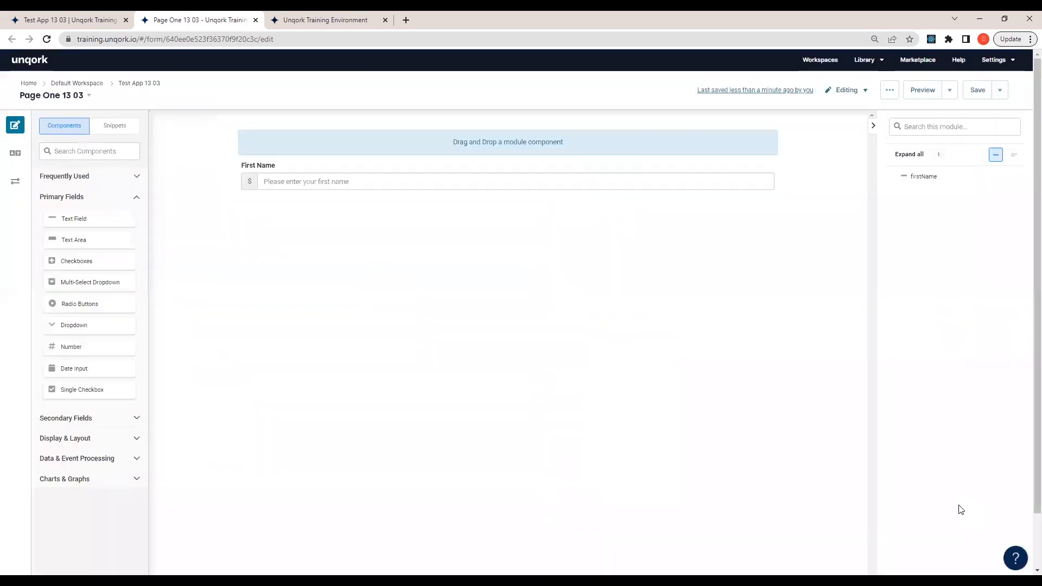
{"action": "left_click", "coordinate": [978, 90]}
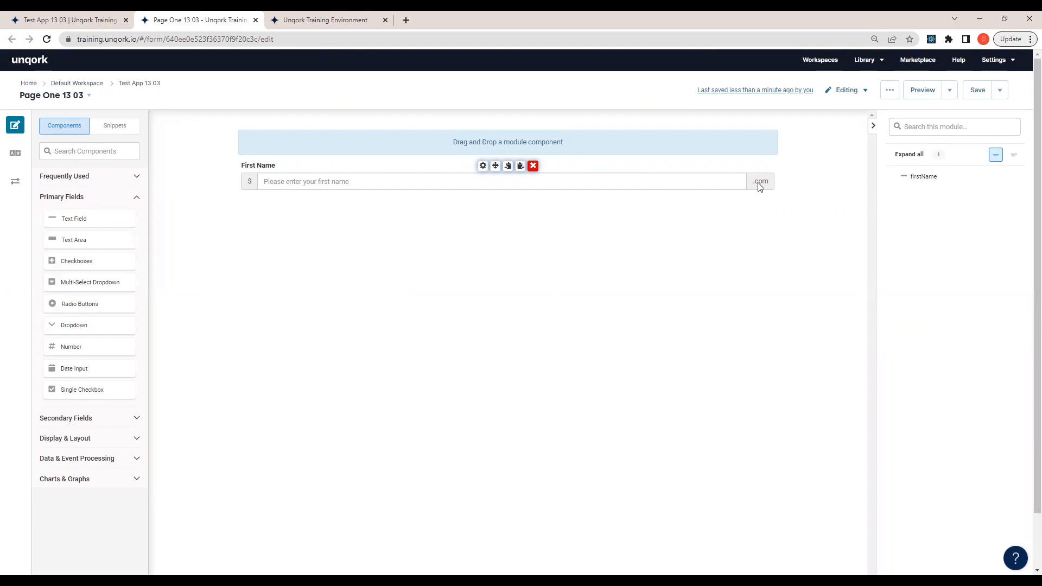
- Reload the module preview to check the suffix on the First Name field, and return to the module editor
{"action": "key", "text": "ctrl+Tab"}
{"action": "left_click", "coordinate": [45, 41]}
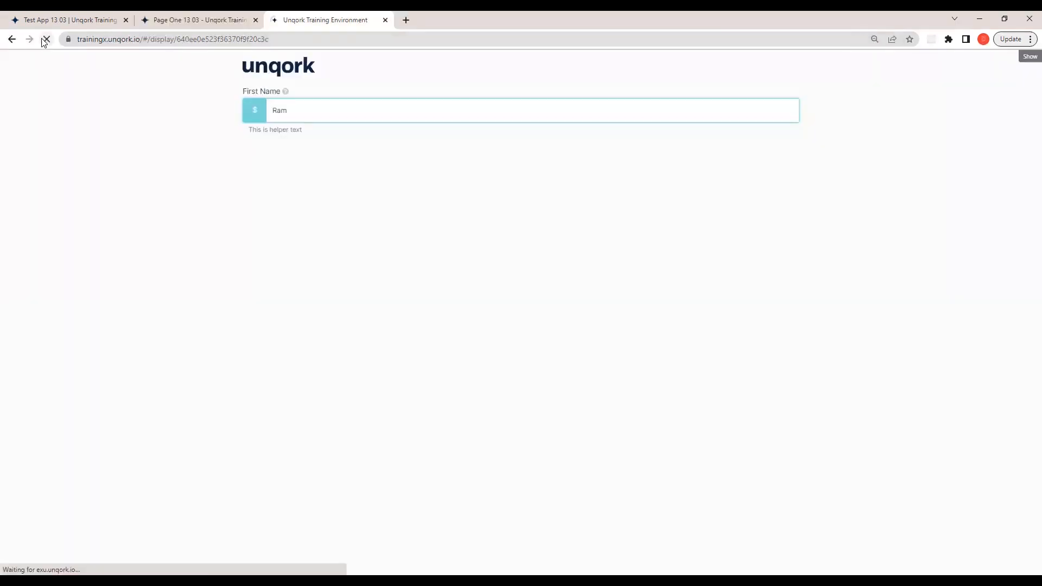
{"action": "left_click", "coordinate": [204, 21]}
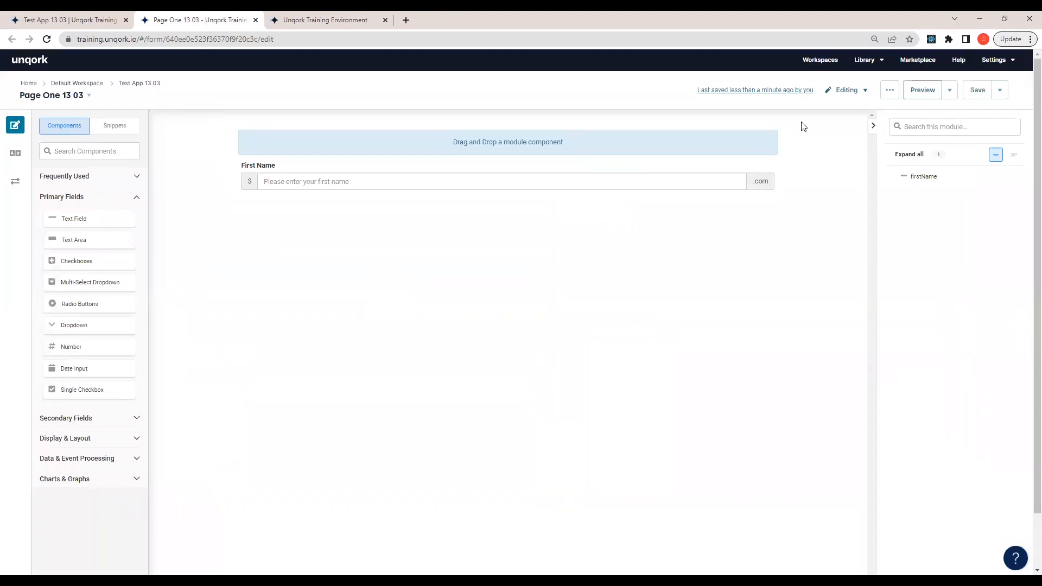
- Inspect the First Name field in the module preview, compare it with the editor version, and return to the module editor
{"action": "left_click", "coordinate": [313, 22]}
{"action": "left_click", "coordinate": [321, 115]}
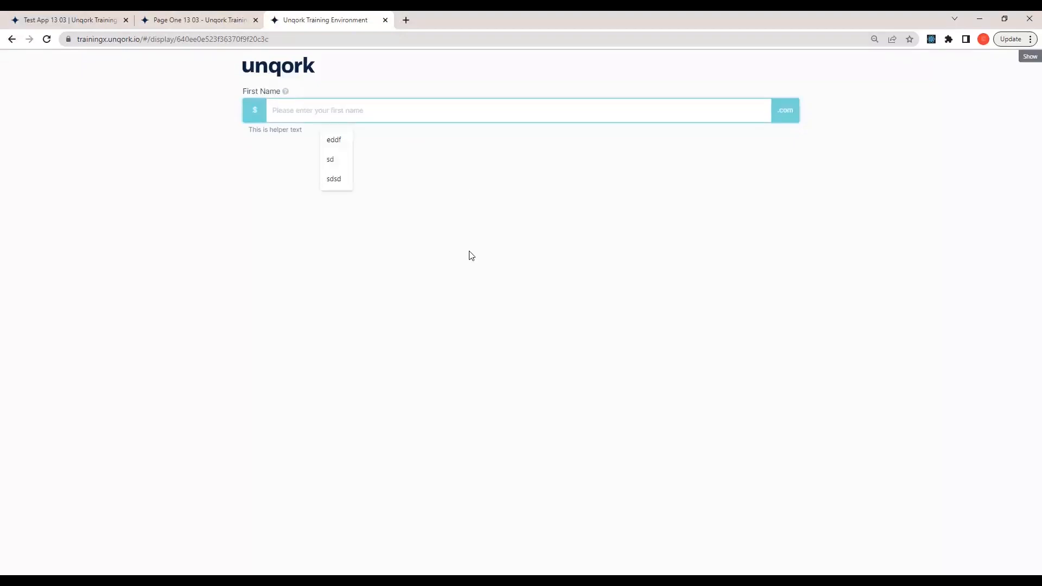
{"action": "left_click", "coordinate": [183, 13]}
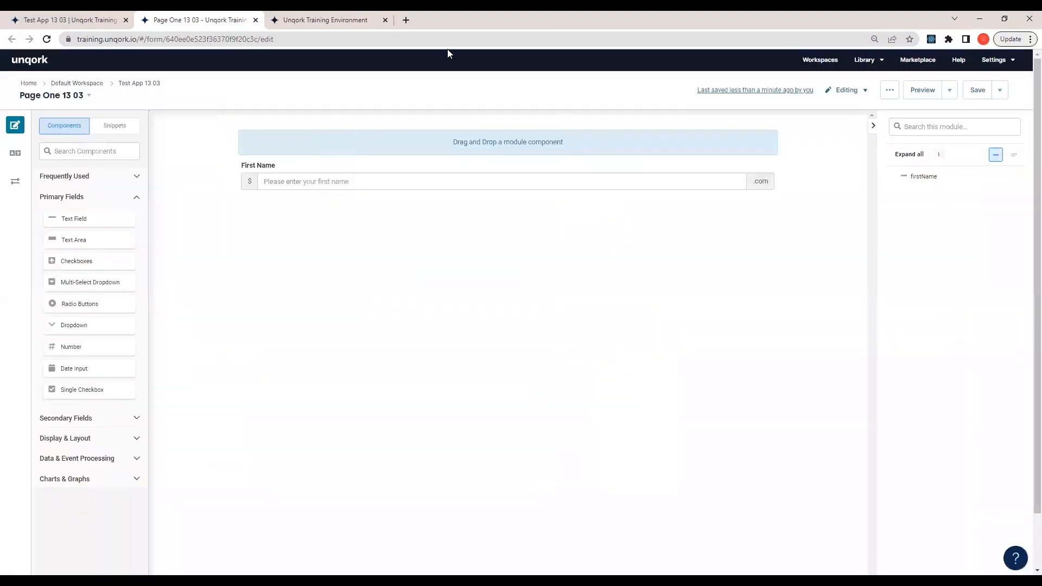
{"action": "left_click", "coordinate": [358, 16]}
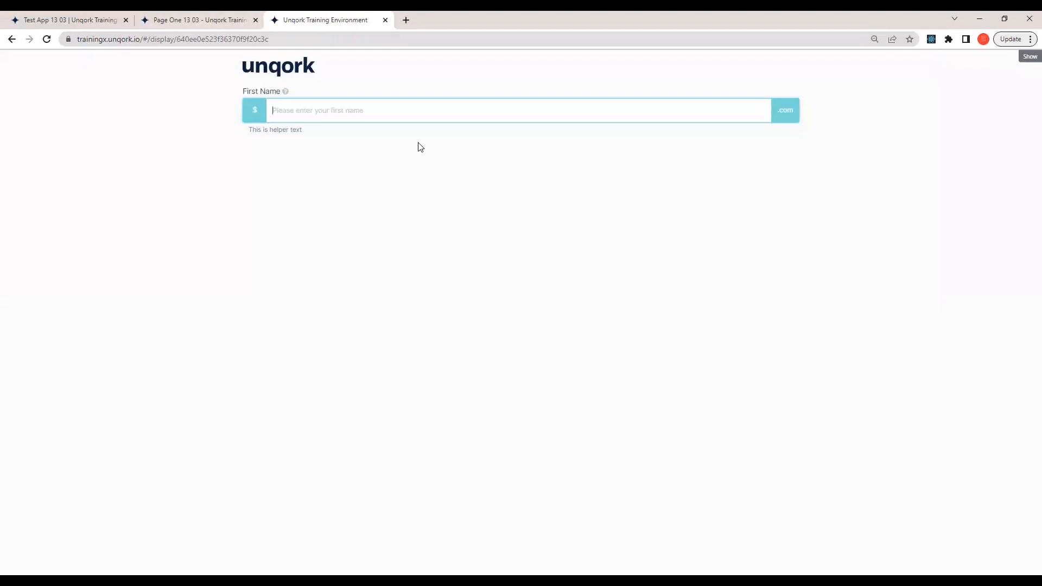
{"action": "left_click", "coordinate": [219, 14]}
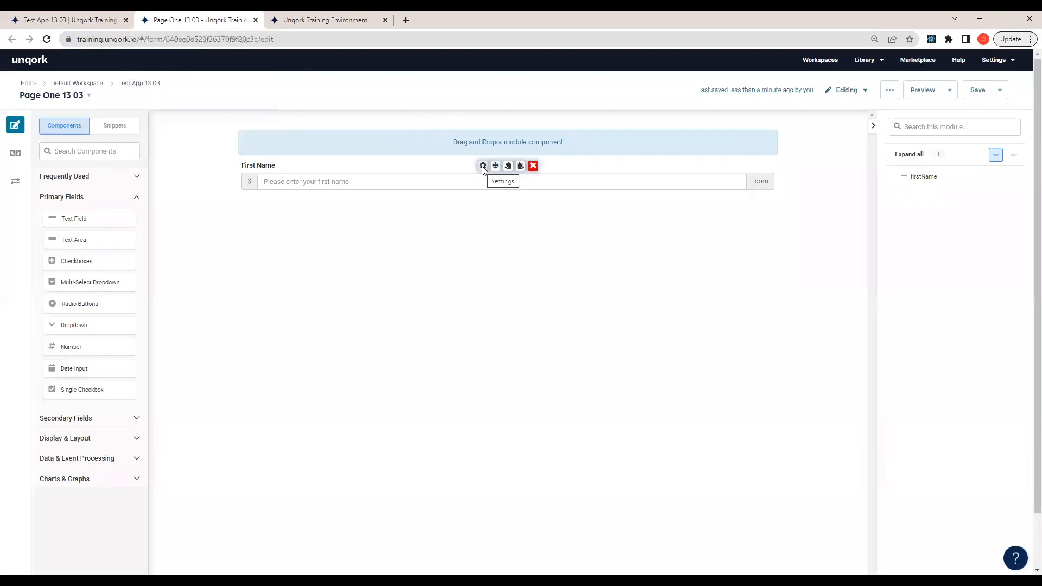
- Open the First Name field's settings and switch its Hide Label option on and back off
{"action": "left_click", "coordinate": [484, 166]}
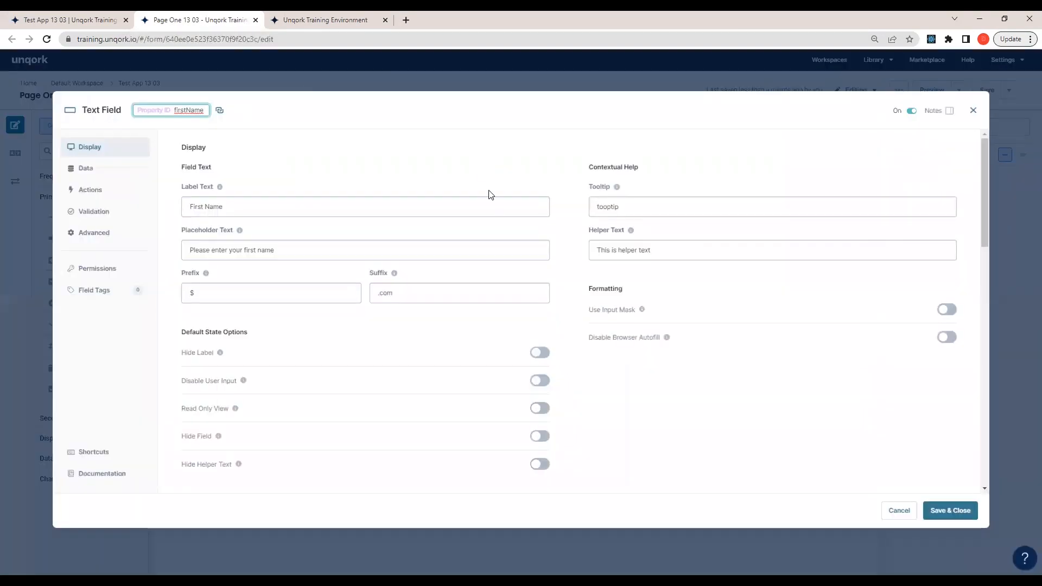
{"action": "scroll", "coordinate": [489, 193], "scroll_direction": "down", "scroll_amount": 1}
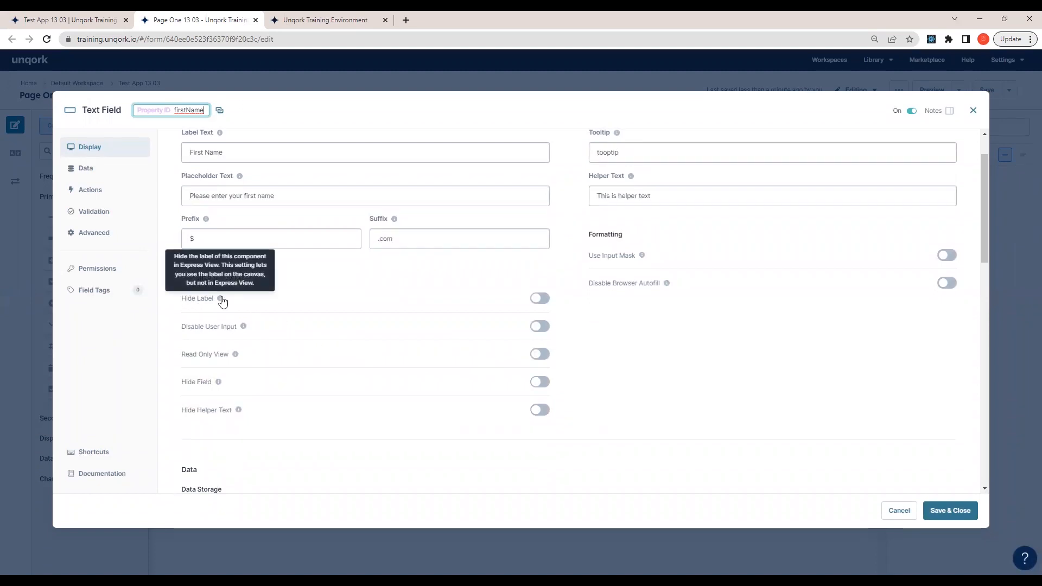
{"action": "left_click", "coordinate": [544, 302]}
{"action": "left_click", "coordinate": [545, 302]}
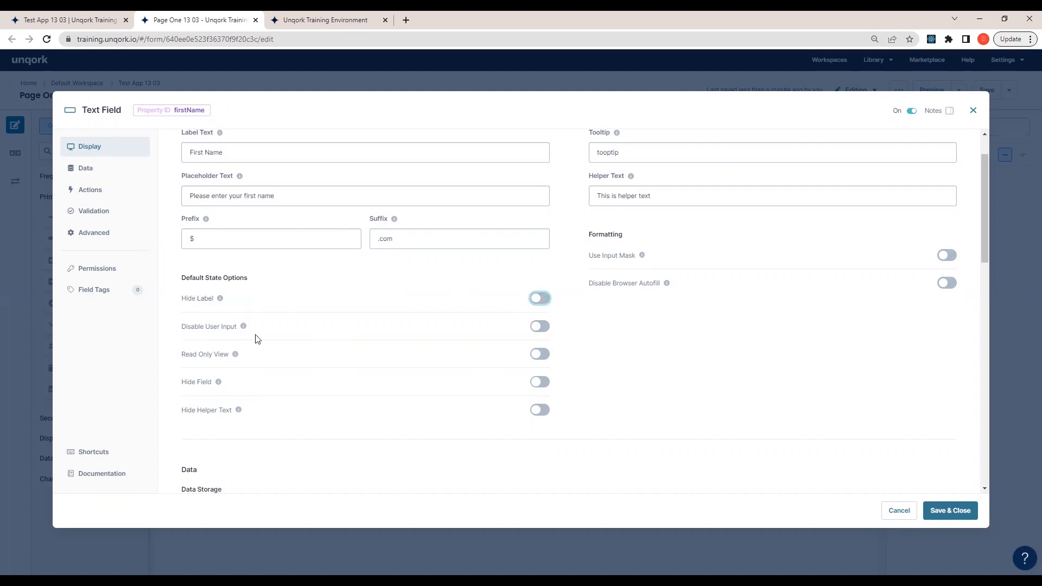
- Turn on Disable User Input for the First Name field, and save the field settings and the module
{"action": "left_click", "coordinate": [544, 330]}
{"action": "mouse_move", "coordinate": [235, 354]}
{"action": "left_click", "coordinate": [951, 510]}
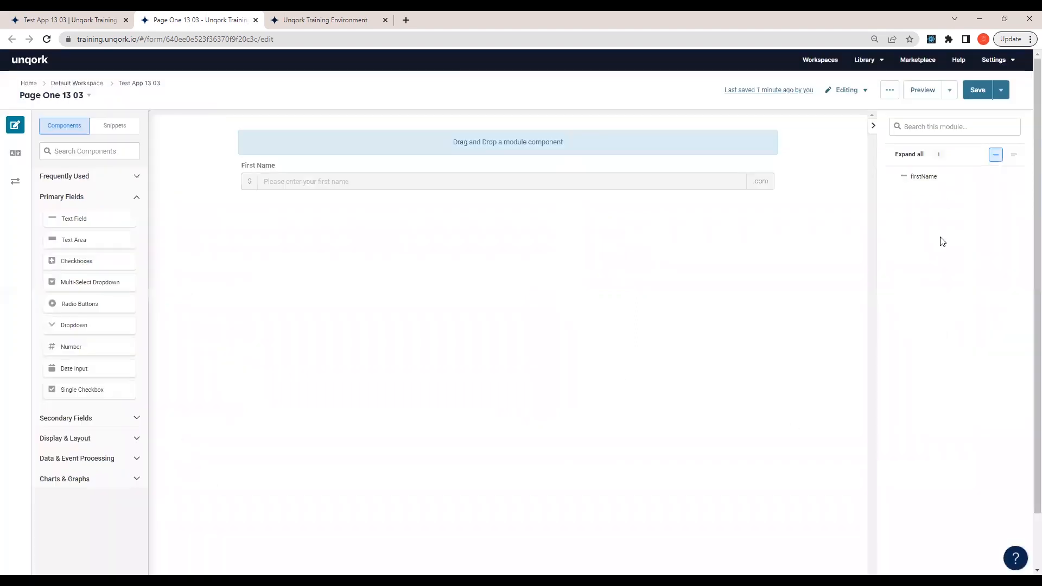
{"action": "left_click", "coordinate": [977, 91]}
- Reload the module preview to check the First Name field with user input disabled, and return to the module editor
{"action": "left_click", "coordinate": [285, 15]}
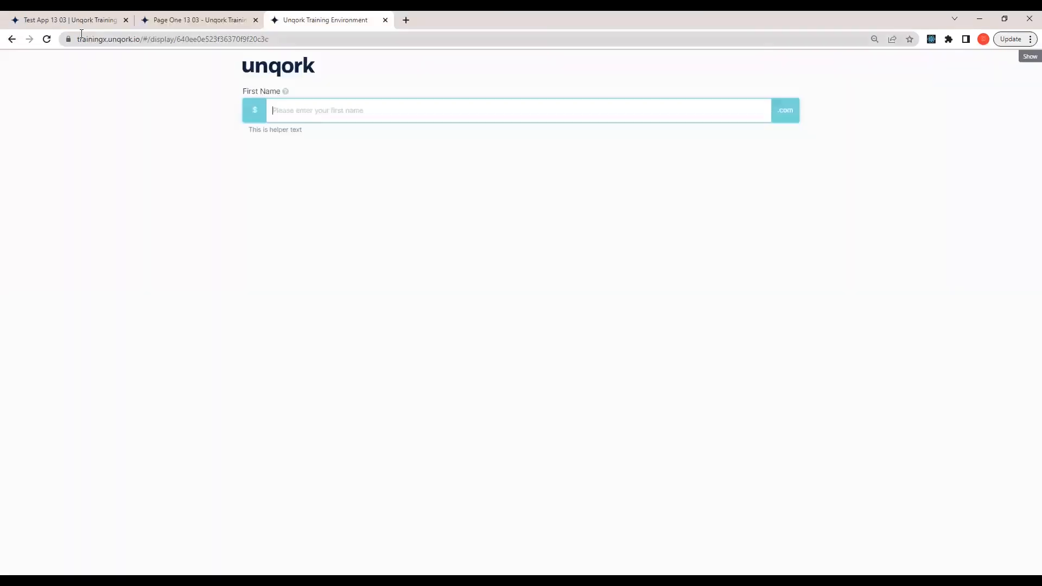
{"action": "left_click", "coordinate": [46, 39]}
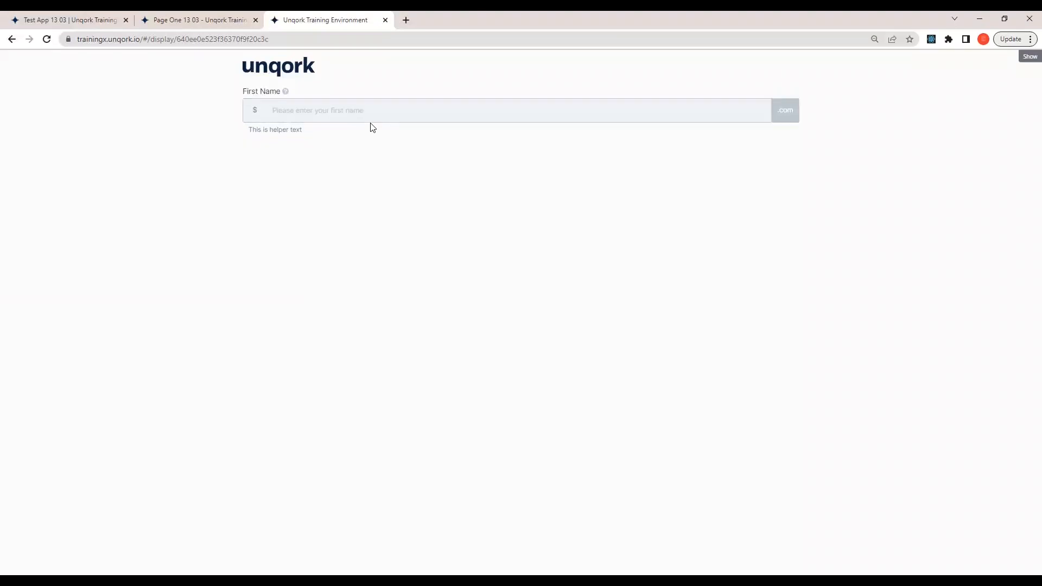
{"action": "left_click", "coordinate": [213, 14]}
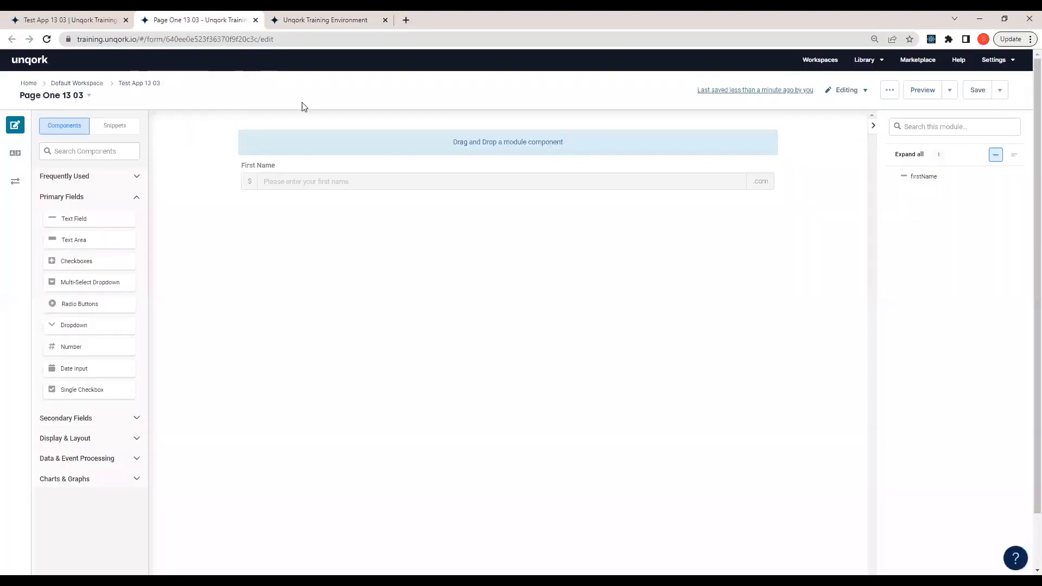
- Turn on Read Only View and turn off Disable User Input for the First Name field, and save the field and module
{"action": "left_click", "coordinate": [483, 166]}
{"action": "scroll", "coordinate": [518, 340], "scroll_direction": "down", "scroll_amount": 2}
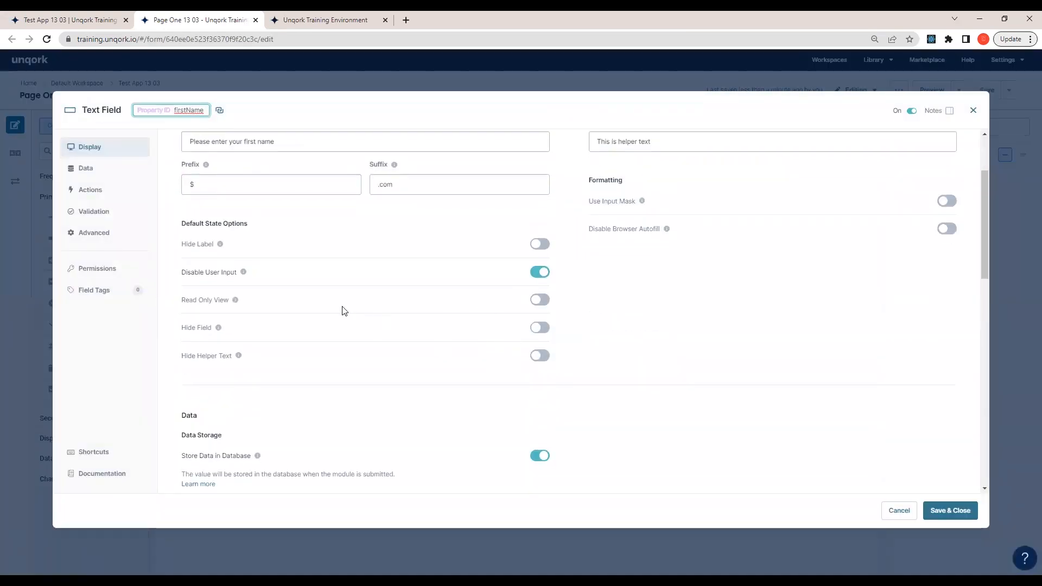
{"action": "left_click", "coordinate": [540, 299]}
{"action": "left_click", "coordinate": [541, 273]}
{"action": "left_click", "coordinate": [950, 510]}
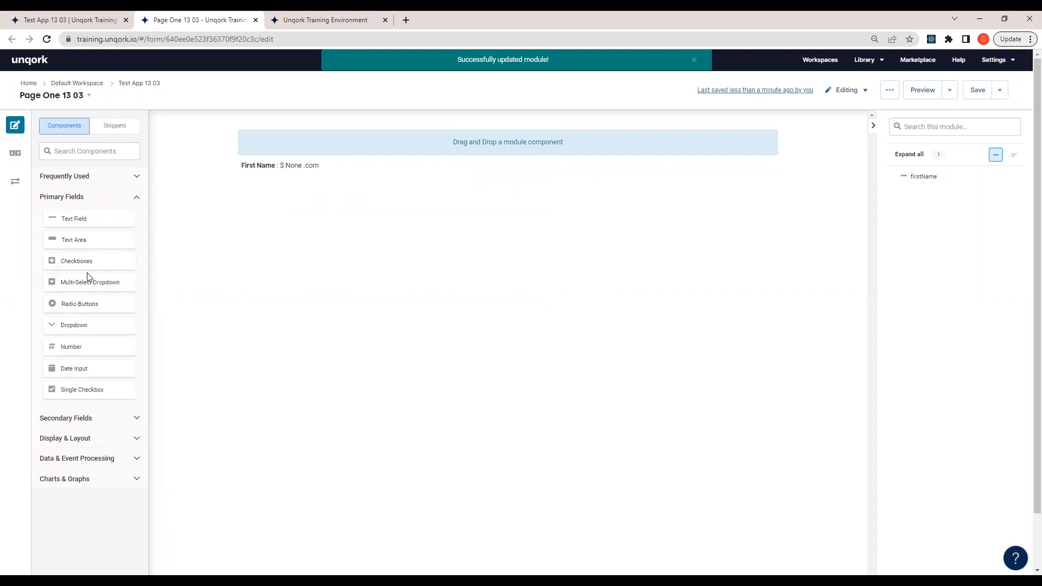
- Reload the module preview to check the First Name field in read-only view, and return to the module editor
{"action": "left_click", "coordinate": [299, 16]}
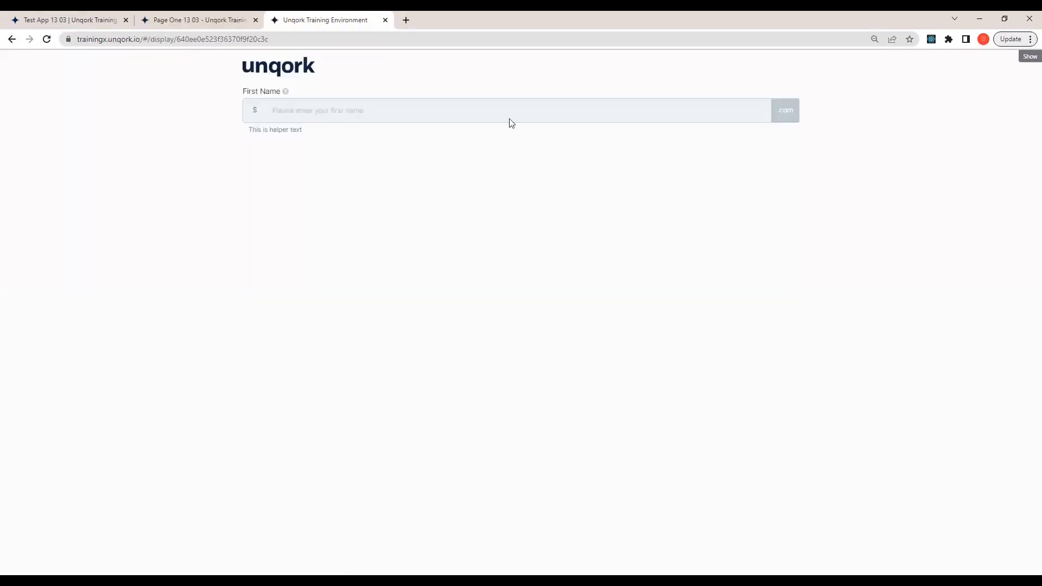
{"action": "key", "text": "F5"}
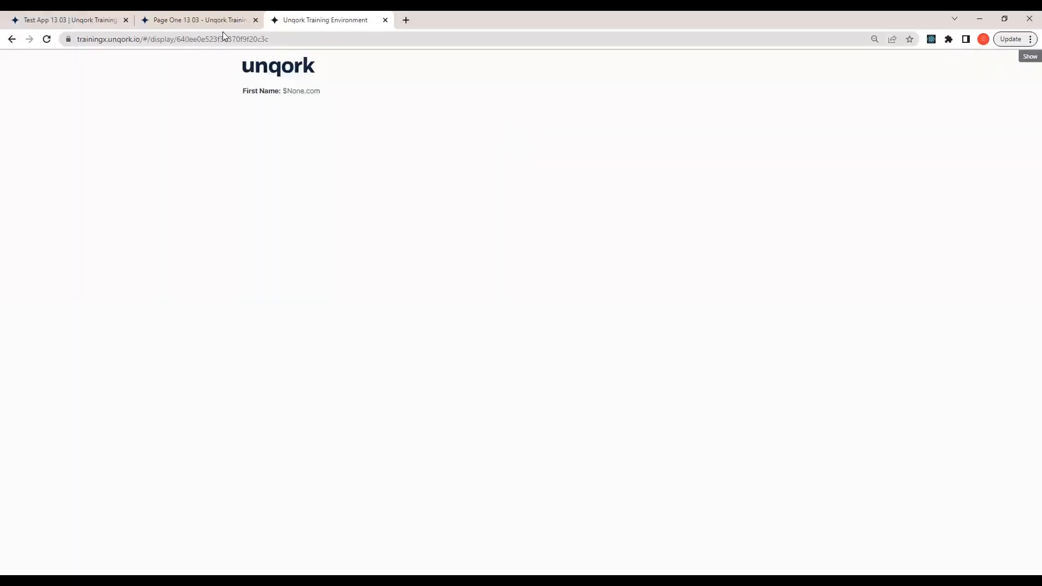
{"action": "left_click", "coordinate": [223, 21]}
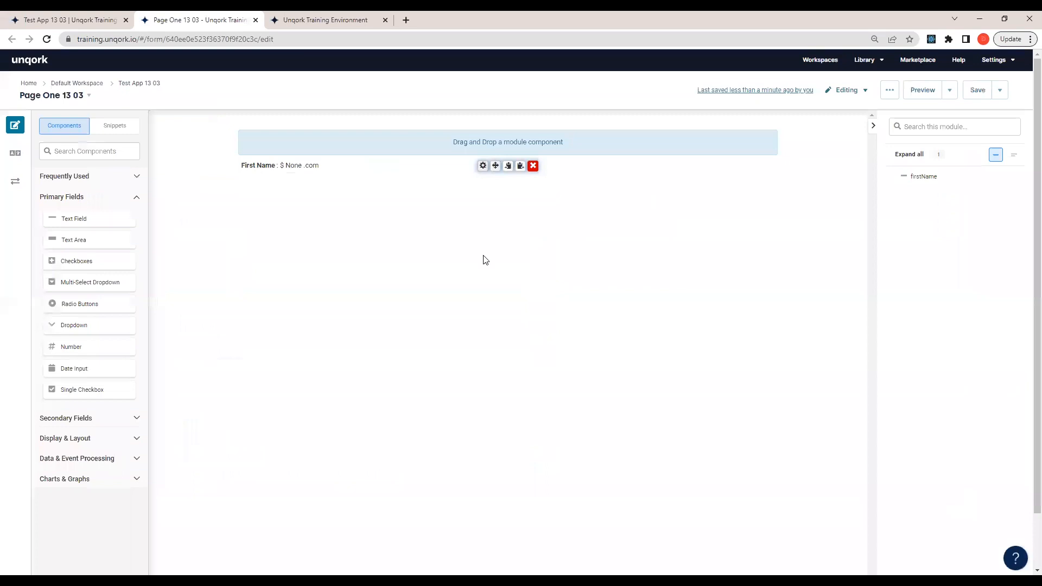
- Turn off Read Only View in the First Name field's settings and review the descriptions of the Default State Options
{"action": "scroll", "coordinate": [479, 274], "scroll_direction": "down", "scroll_amount": 3}
{"action": "scroll", "coordinate": [380, 370], "scroll_direction": "down", "scroll_amount": 2}
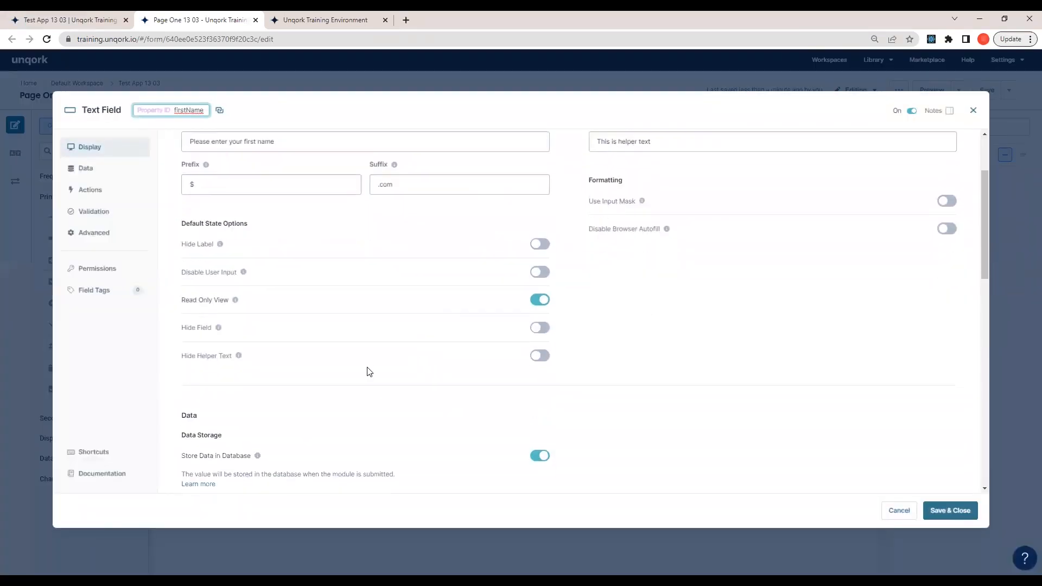
{"action": "left_click", "coordinate": [539, 300]}
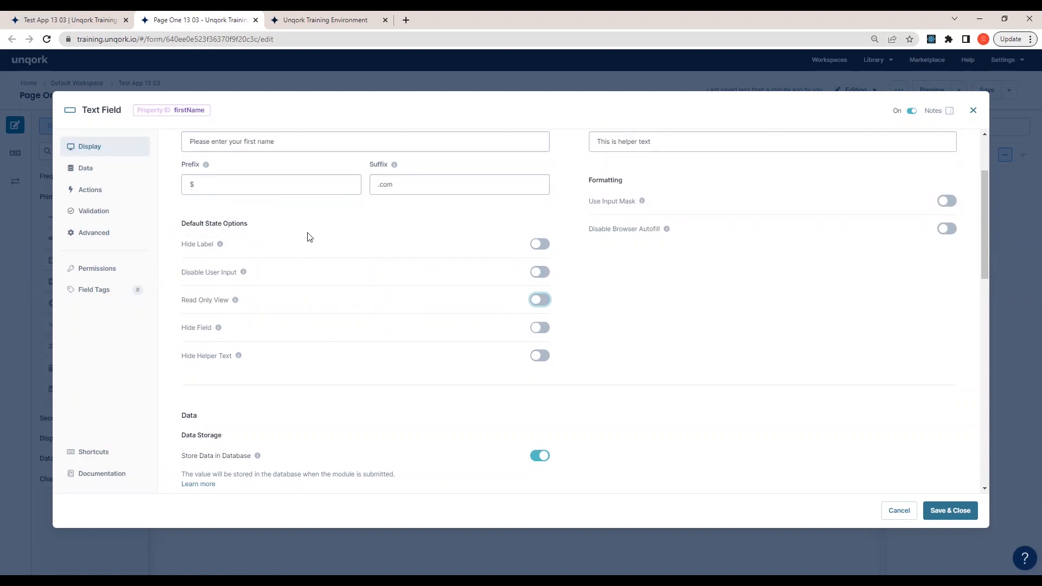
{"action": "mouse_move", "coordinate": [220, 248]}
{"action": "mouse_move", "coordinate": [244, 275]}
{"action": "scroll", "coordinate": [543, 244], "scroll_direction": "down", "scroll_amount": 1}
{"action": "scroll", "coordinate": [380, 255], "scroll_direction": "up", "scroll_amount": 2}
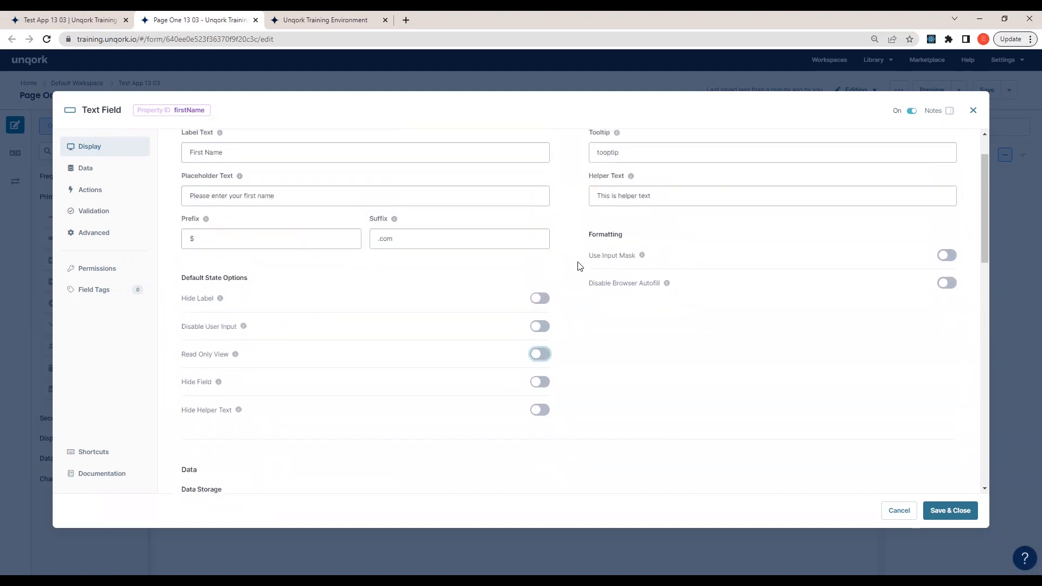
{"action": "scroll", "coordinate": [722, 337], "scroll_direction": "down", "scroll_amount": 1}
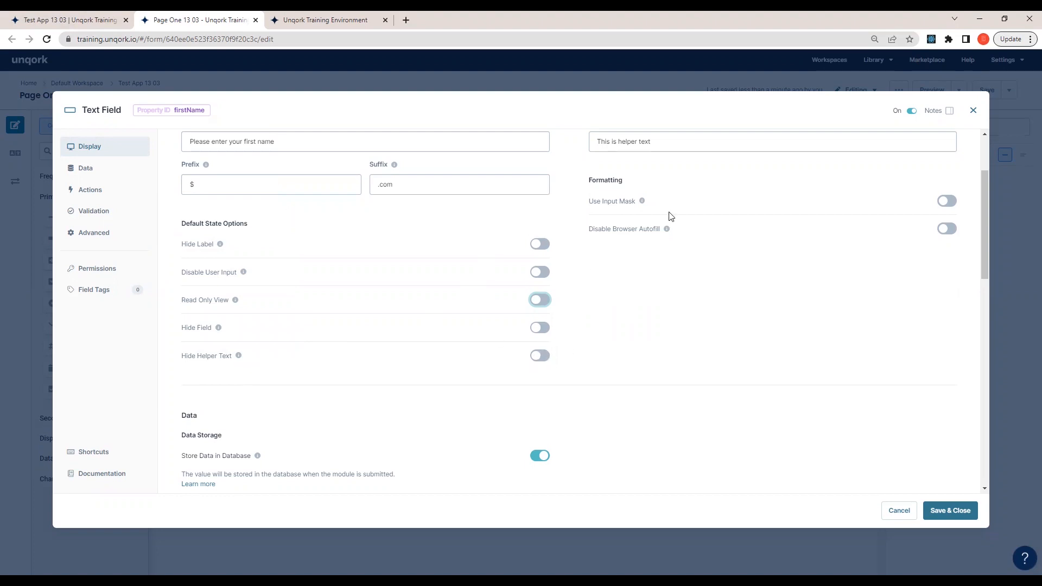
- Turn on Use Input Mask for the First Name field and enable its Format Data with Mask option
{"action": "left_click_drag", "start_coordinate": [586, 206], "coordinate": [634, 202]}
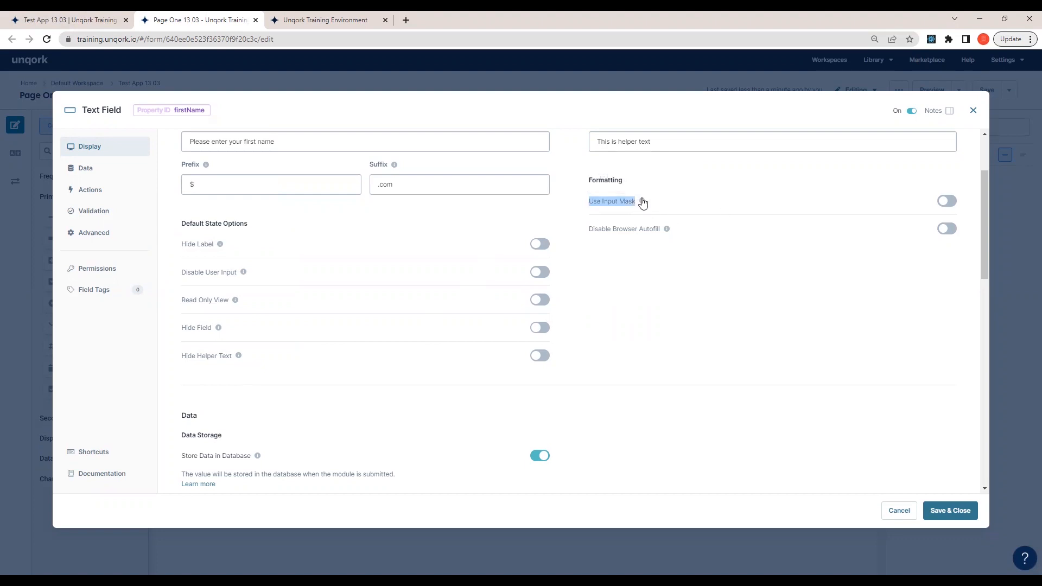
{"action": "left_click", "coordinate": [643, 203]}
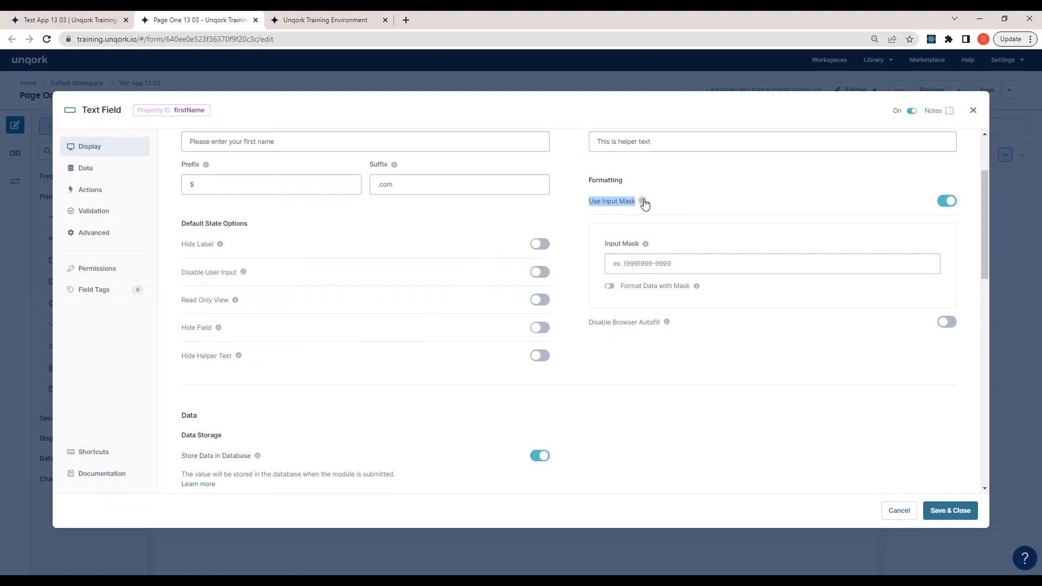
{"action": "left_click", "coordinate": [724, 259]}
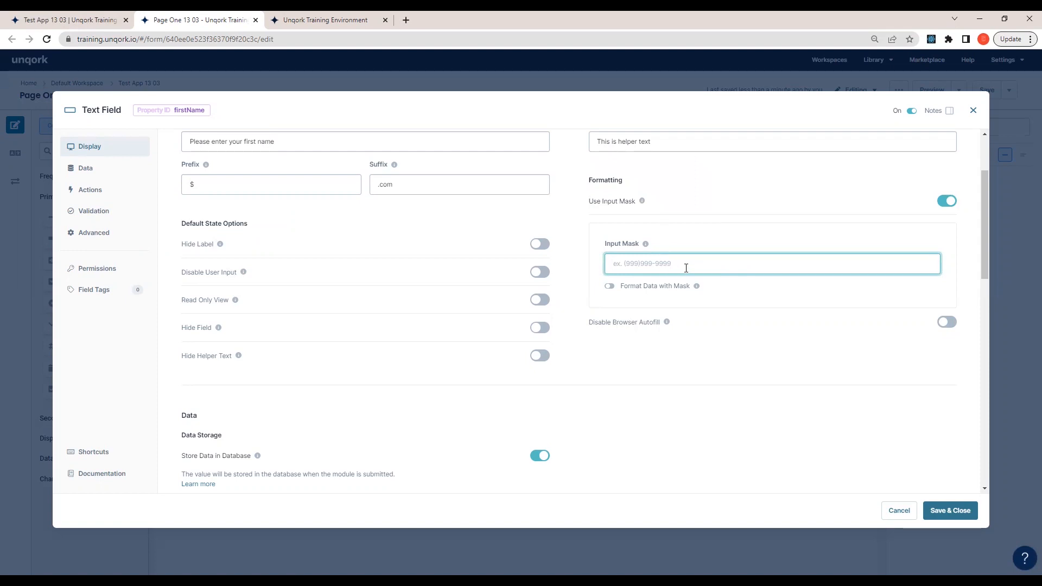
{"action": "left_click", "coordinate": [330, 27]}
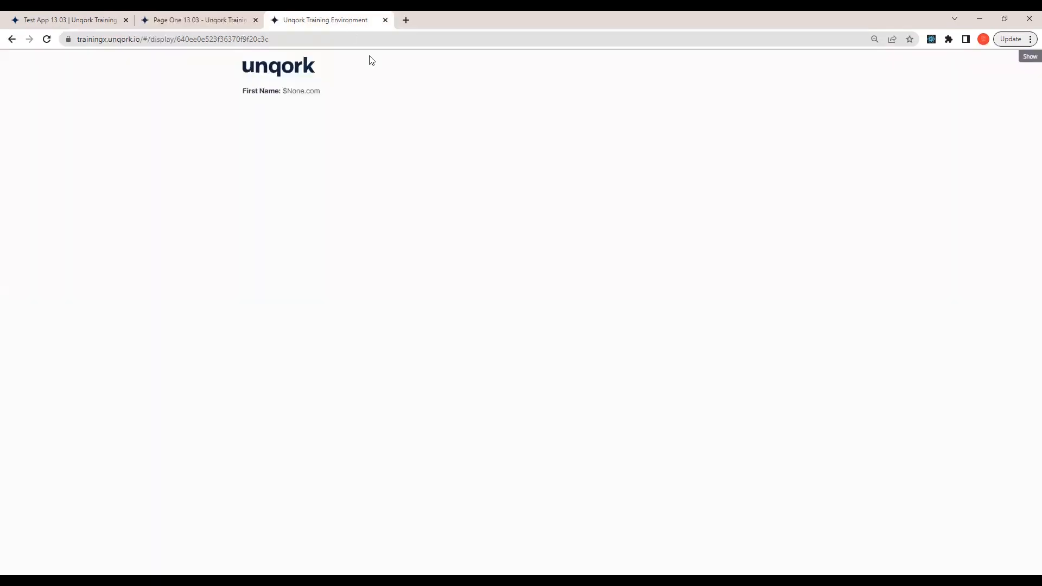
{"action": "left_click", "coordinate": [238, 22]}
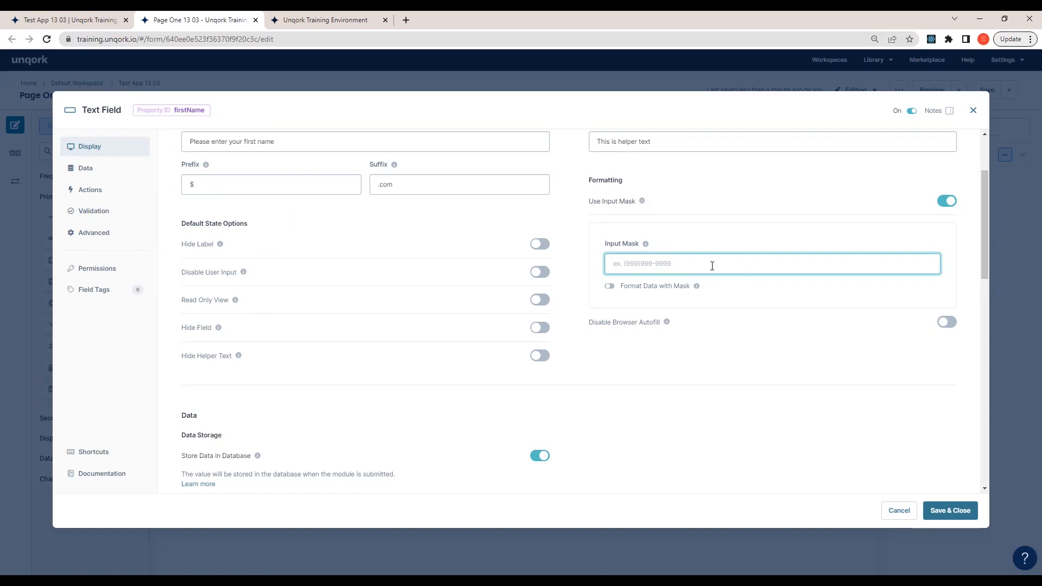
{"action": "left_click", "coordinate": [609, 288]}
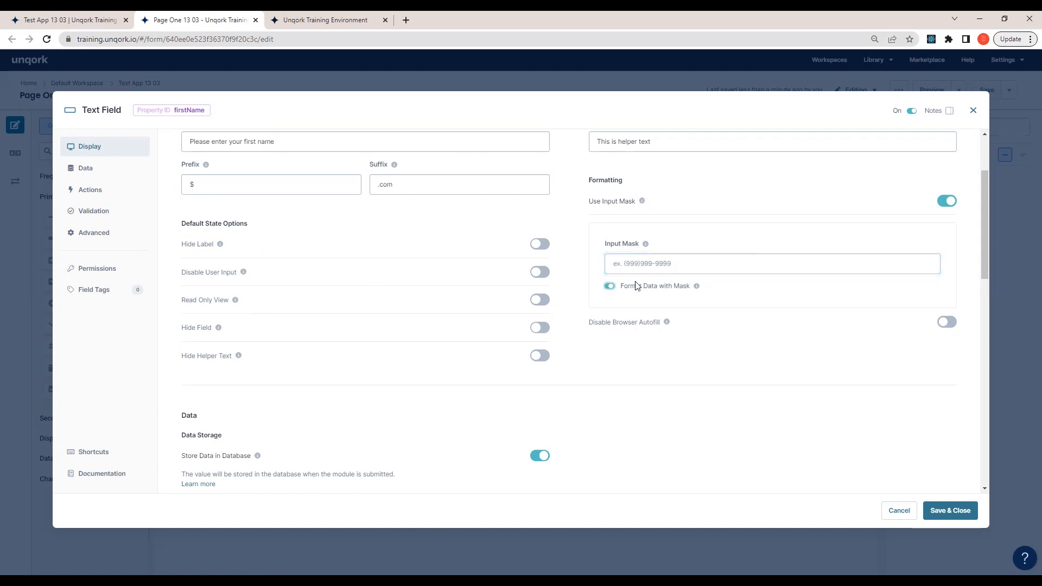
{"action": "mouse_move", "coordinate": [698, 290]}
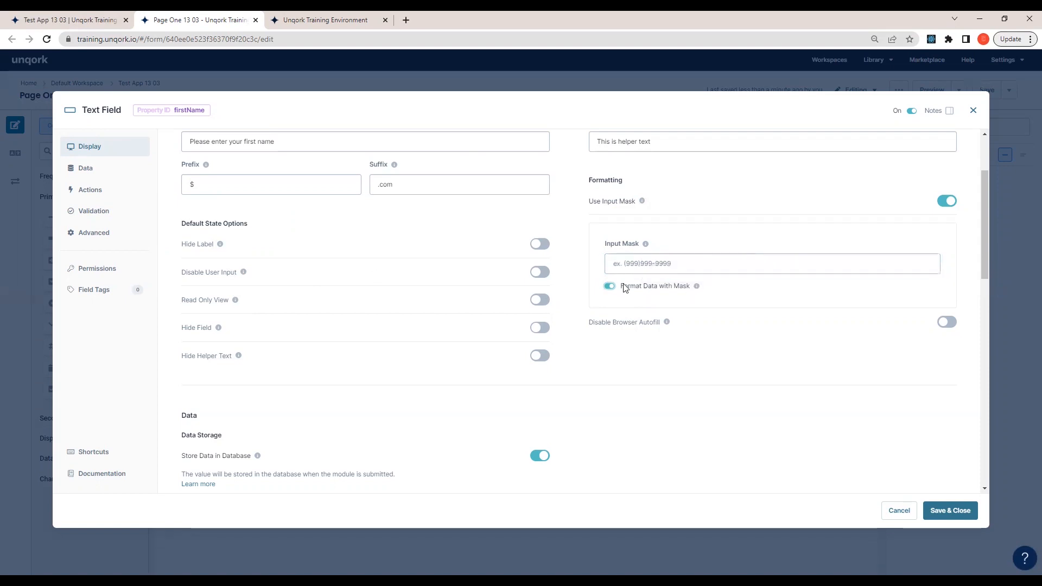
{"action": "left_click", "coordinate": [622, 265]}
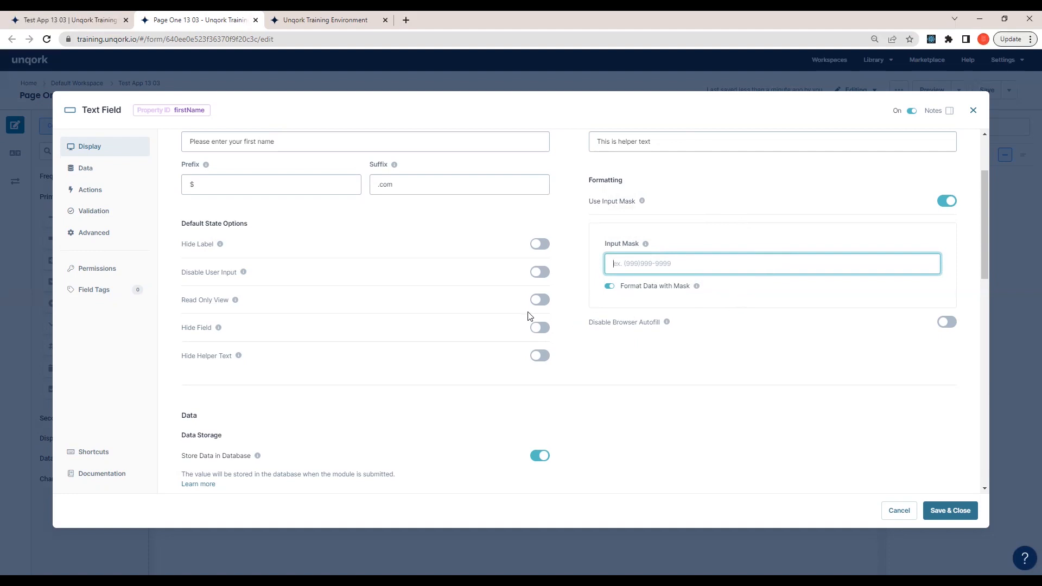
- Examine the Disable Browser Autofill option's description and the remaining display and data storage settings of the First Name field
{"action": "scroll", "coordinate": [701, 294], "scroll_direction": "down", "scroll_amount": 1}
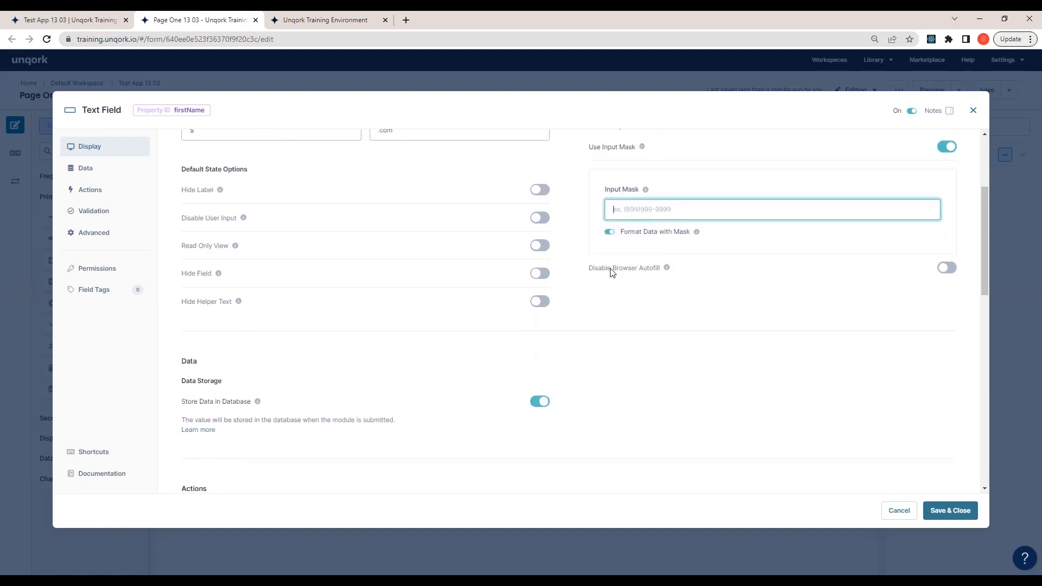
{"action": "mouse_move", "coordinate": [667, 270]}
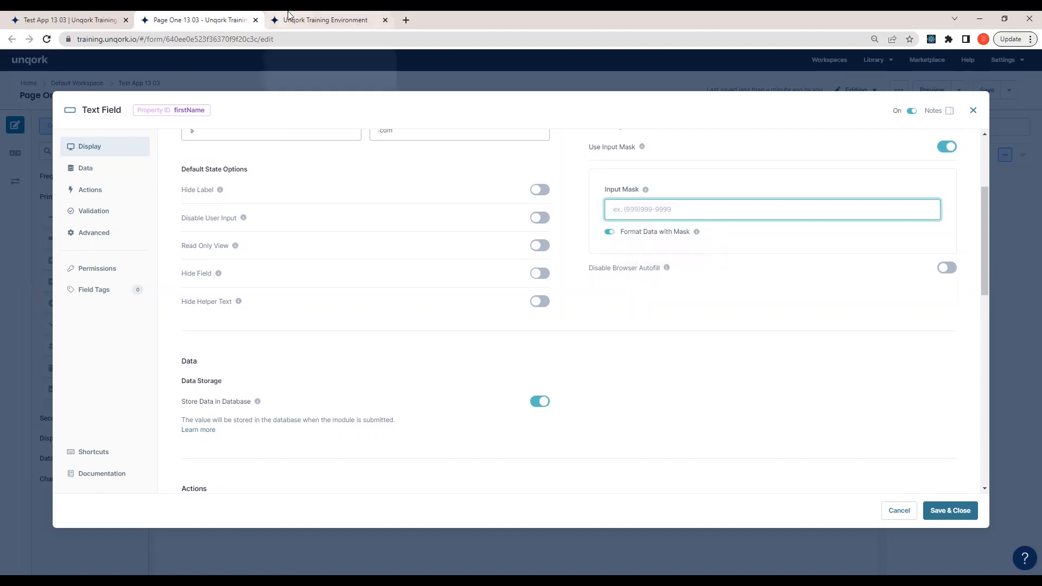
{"action": "left_click", "coordinate": [288, 18]}
{"action": "left_click", "coordinate": [218, 21]}
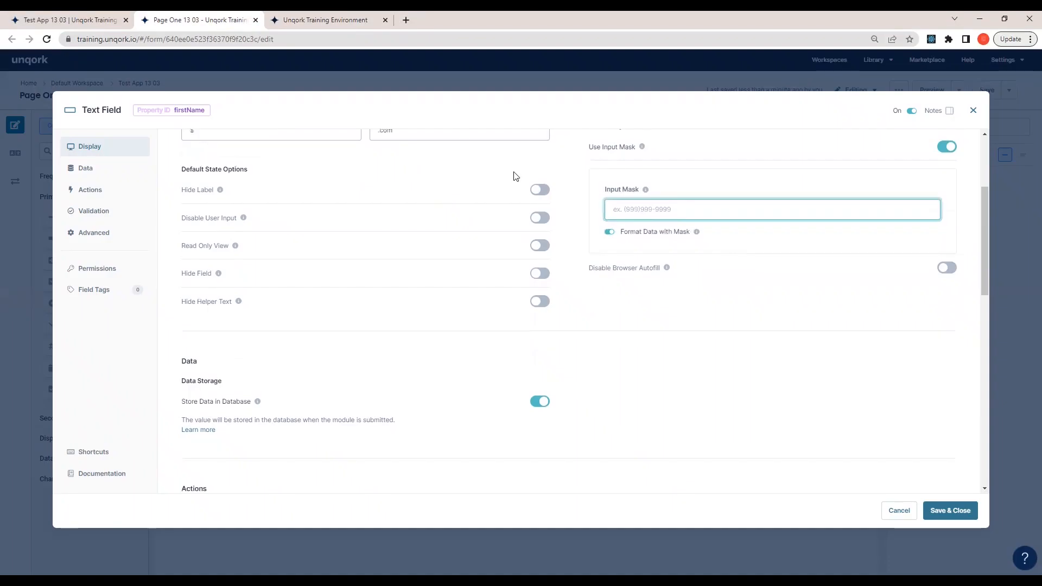
{"action": "mouse_move", "coordinate": [668, 270]}
{"action": "scroll", "coordinate": [356, 142], "scroll_direction": "up", "scroll_amount": 2}
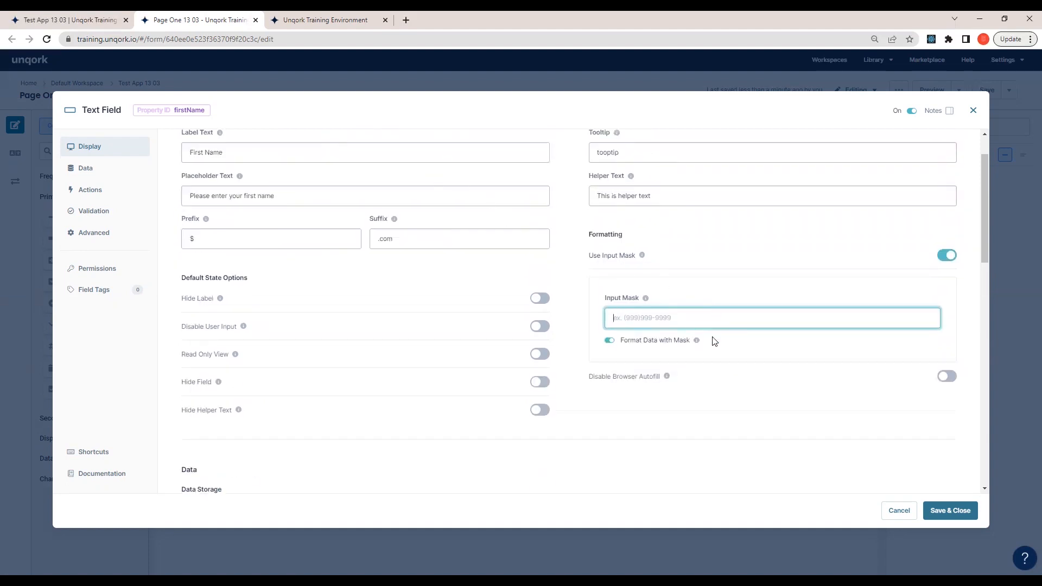
{"action": "scroll", "coordinate": [689, 361], "scroll_direction": "down", "scroll_amount": 1}
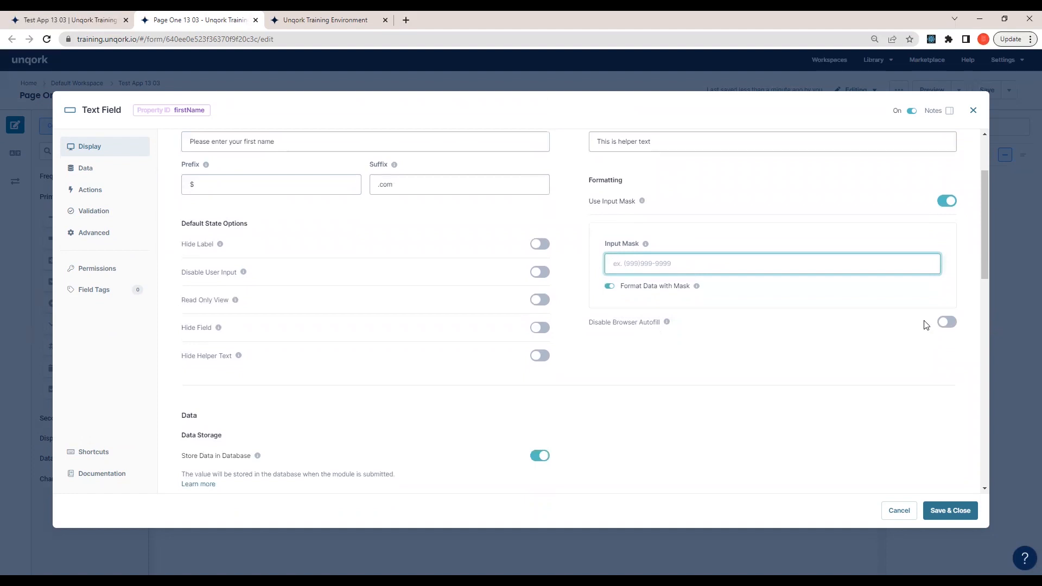
{"action": "scroll", "coordinate": [706, 325], "scroll_direction": "down", "scroll_amount": 1}
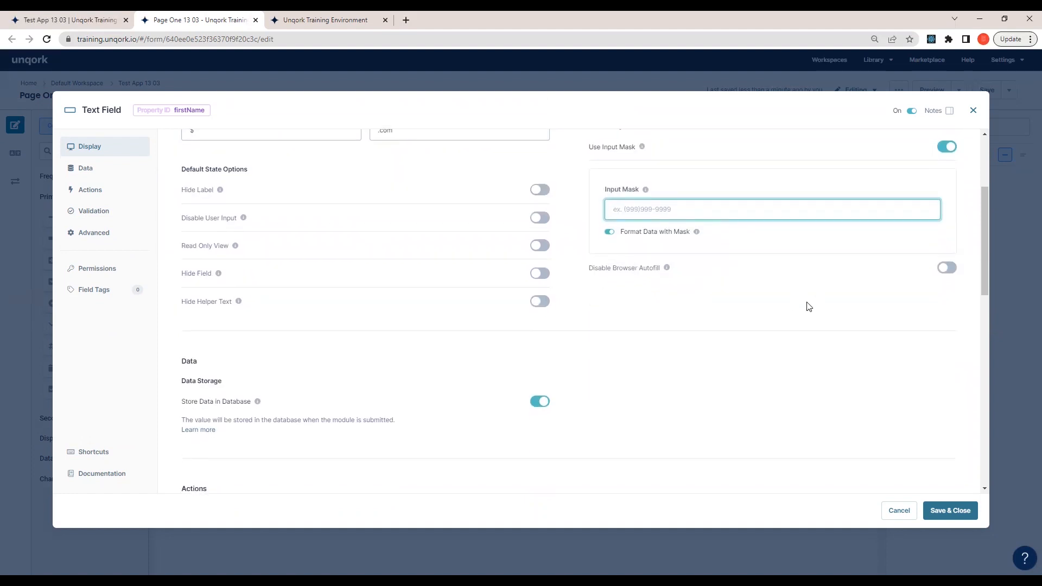
{"action": "scroll", "coordinate": [795, 311], "scroll_direction": "down", "scroll_amount": 1}
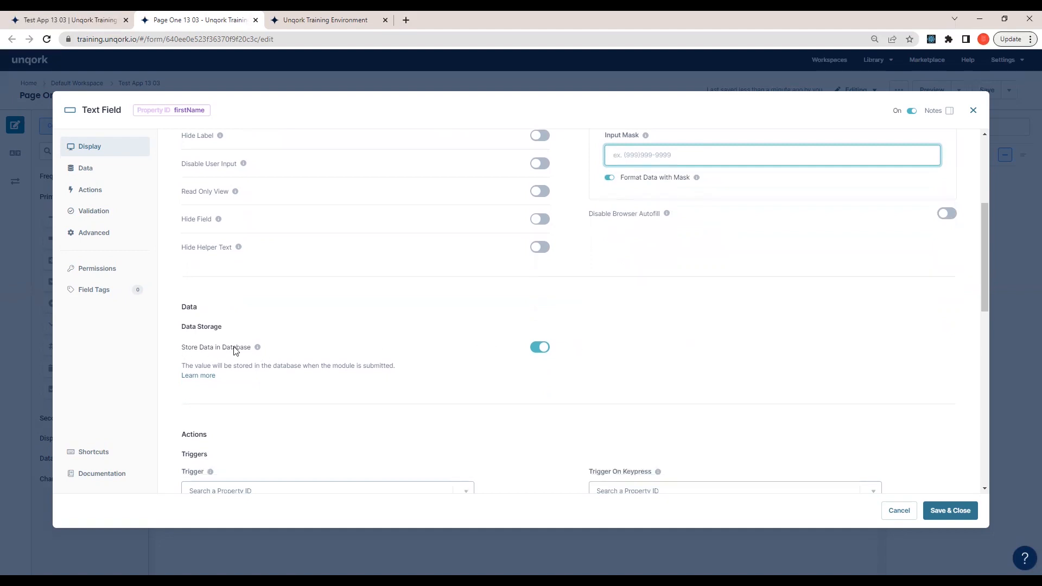
- Review the Store Data in Database option, switch it off and back on, and save the First Name field's settings
{"action": "mouse_move", "coordinate": [257, 348]}
{"action": "left_click", "coordinate": [540, 348]}
{"action": "left_click", "coordinate": [544, 350]}
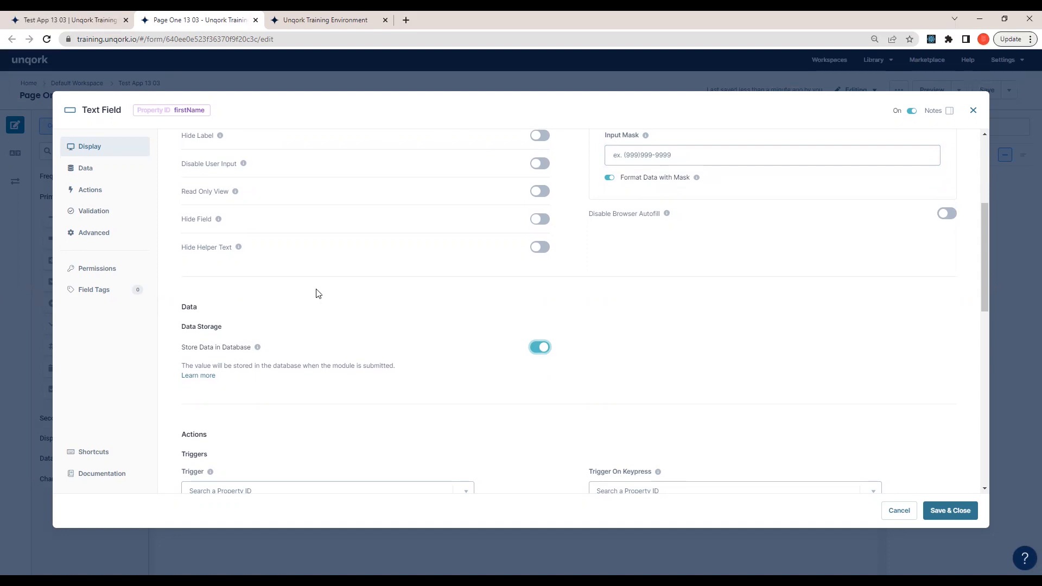
{"action": "left_click", "coordinate": [973, 511]}
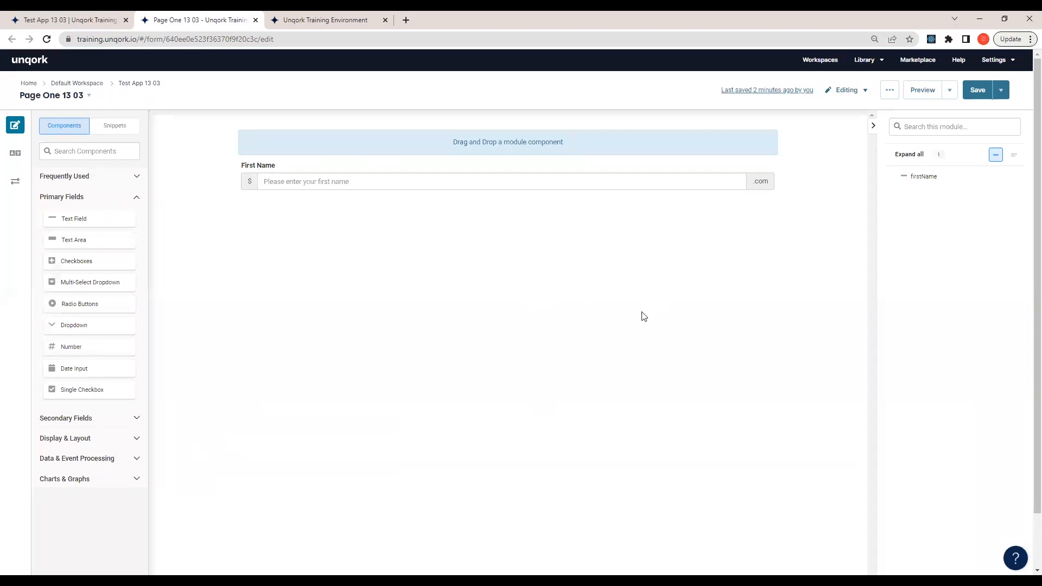
- Reopen the First Name field's settings and toggle Store Data in Database off and on again
{"action": "mouse_move", "coordinate": [543, 177]}
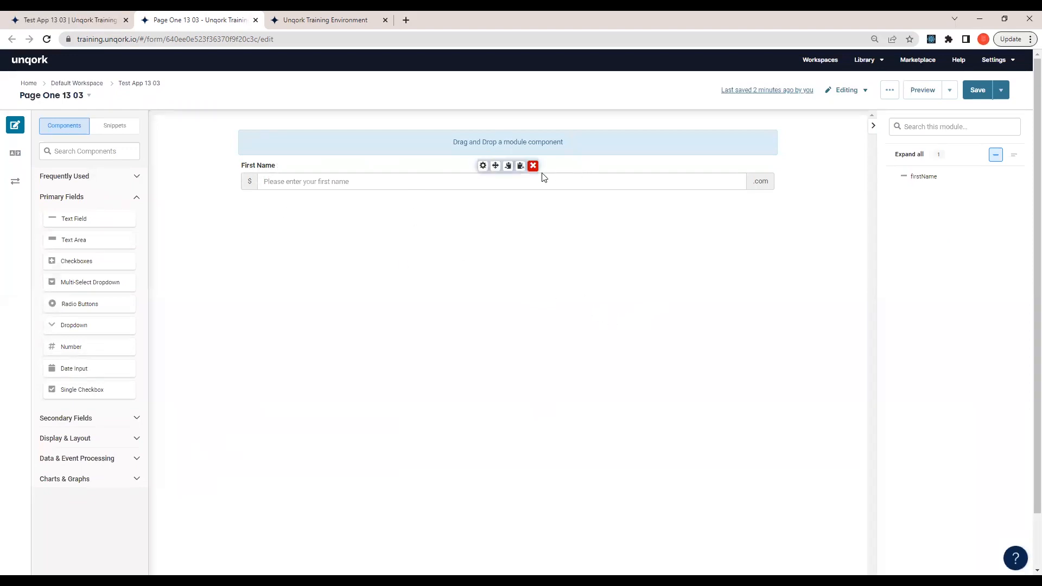
{"action": "left_click", "coordinate": [483, 166]}
{"action": "scroll", "coordinate": [612, 320], "scroll_direction": "down", "scroll_amount": 6}
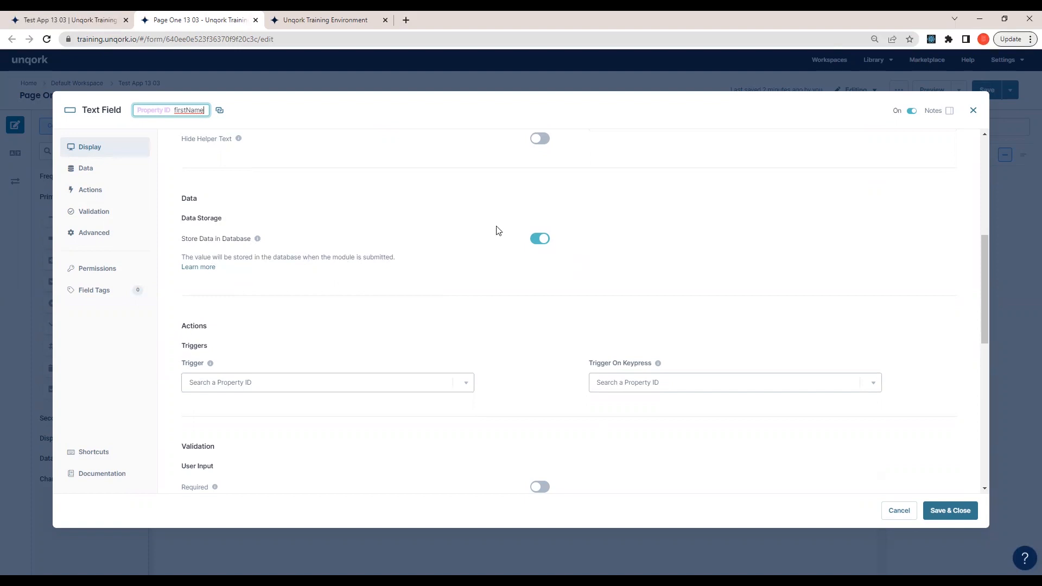
{"action": "left_click", "coordinate": [540, 240]}
{"action": "left_click", "coordinate": [540, 240]}
- Examine the Trigger and Trigger On Keypress options of the First Name field, including the selectable property IDs and descriptions
{"action": "scroll", "coordinate": [461, 331], "scroll_direction": "down", "scroll_amount": 3}
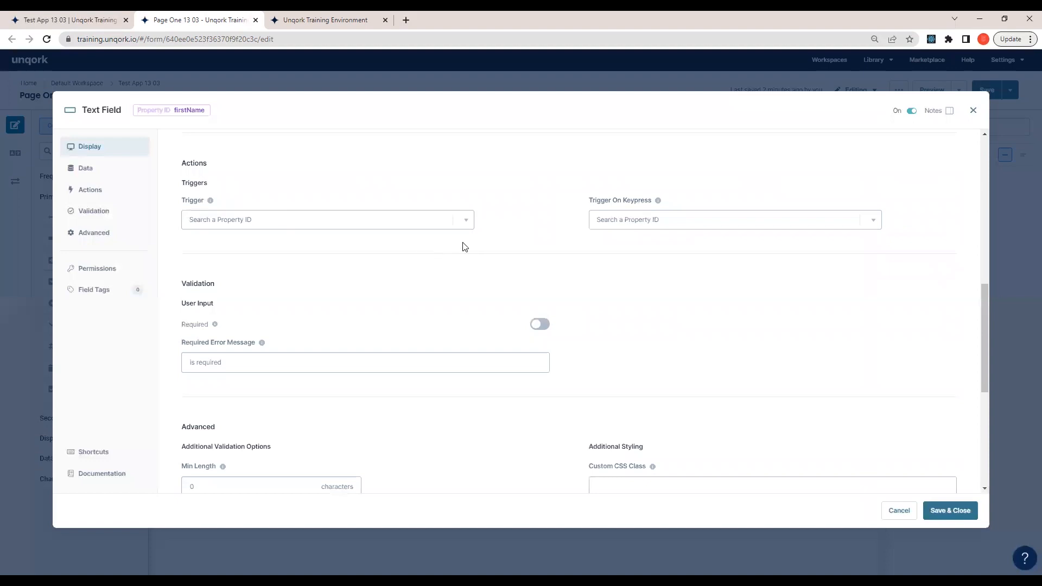
{"action": "left_click", "coordinate": [231, 222]}
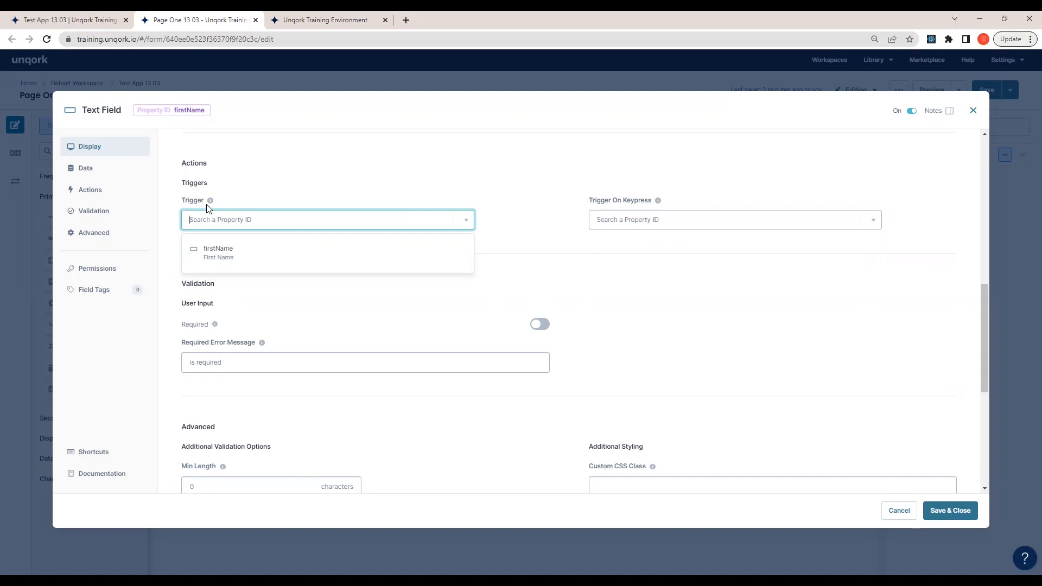
{"action": "mouse_move", "coordinate": [210, 203]}
{"action": "scroll", "coordinate": [597, 315], "scroll_direction": "up", "scroll_amount": 3}
{"action": "scroll", "coordinate": [561, 351], "scroll_direction": "down", "scroll_amount": 1}
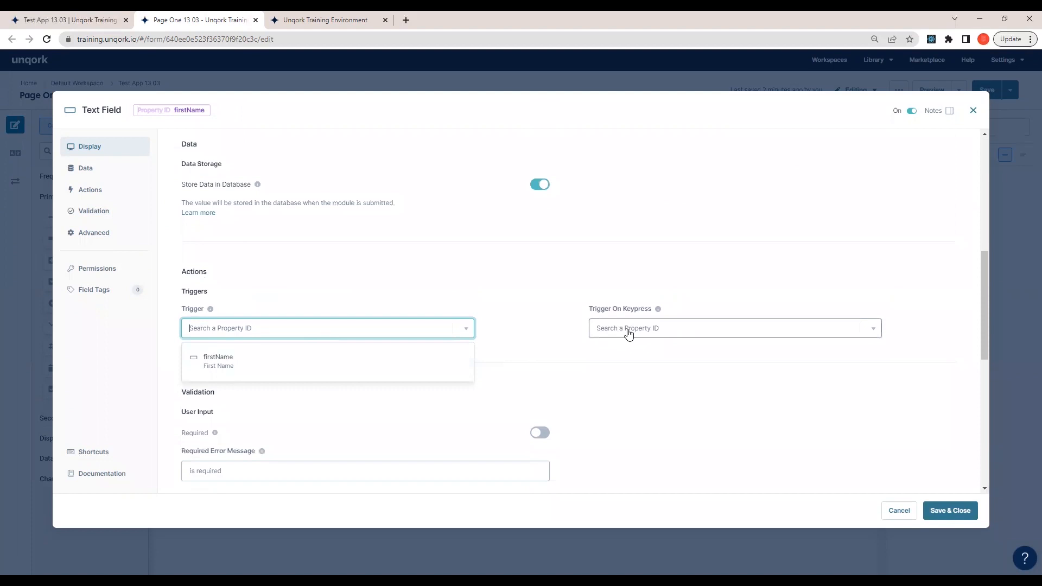
{"action": "scroll", "coordinate": [629, 333], "scroll_direction": "down", "scroll_amount": 3}
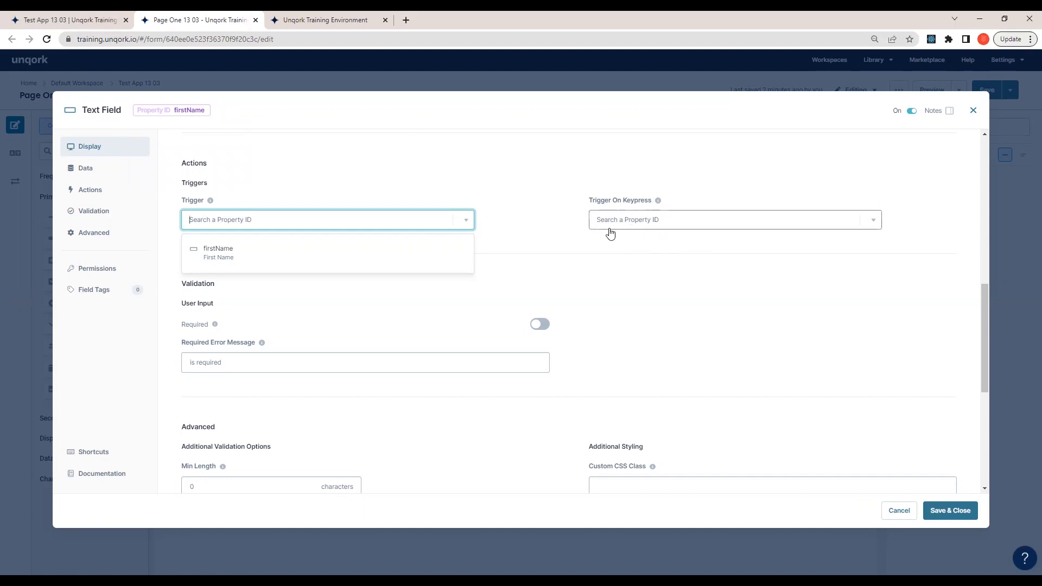
{"action": "mouse_move", "coordinate": [658, 202]}
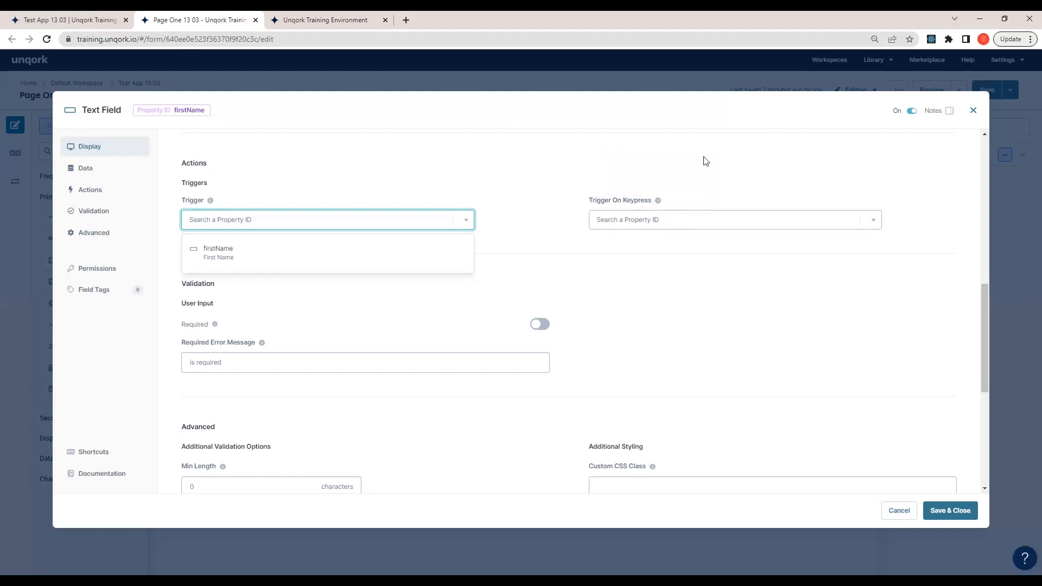
- Look at the First Name field and page address in the module preview and return to the field's settings
{"action": "left_click", "coordinate": [303, 16]}
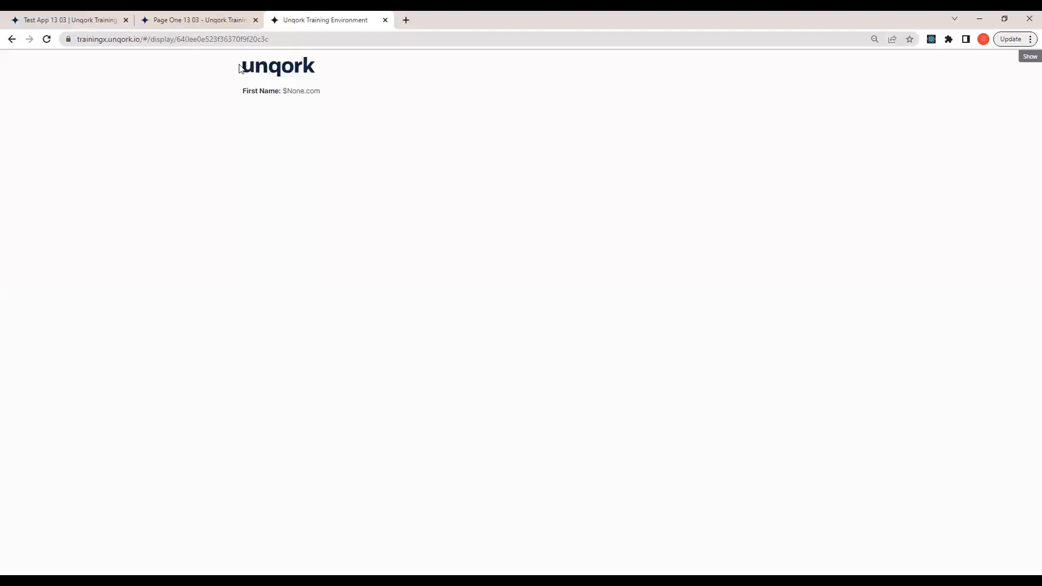
{"action": "key", "text": "ctrl+a"}
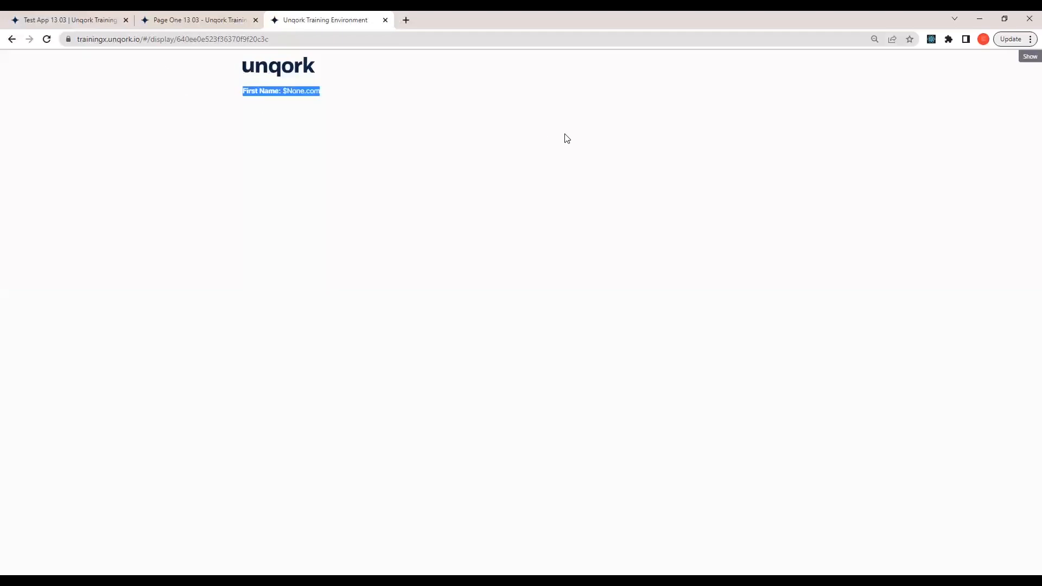
{"action": "left_click", "coordinate": [190, 16]}
{"action": "left_click", "coordinate": [342, 18]}
{"action": "left_click", "coordinate": [260, 39]}
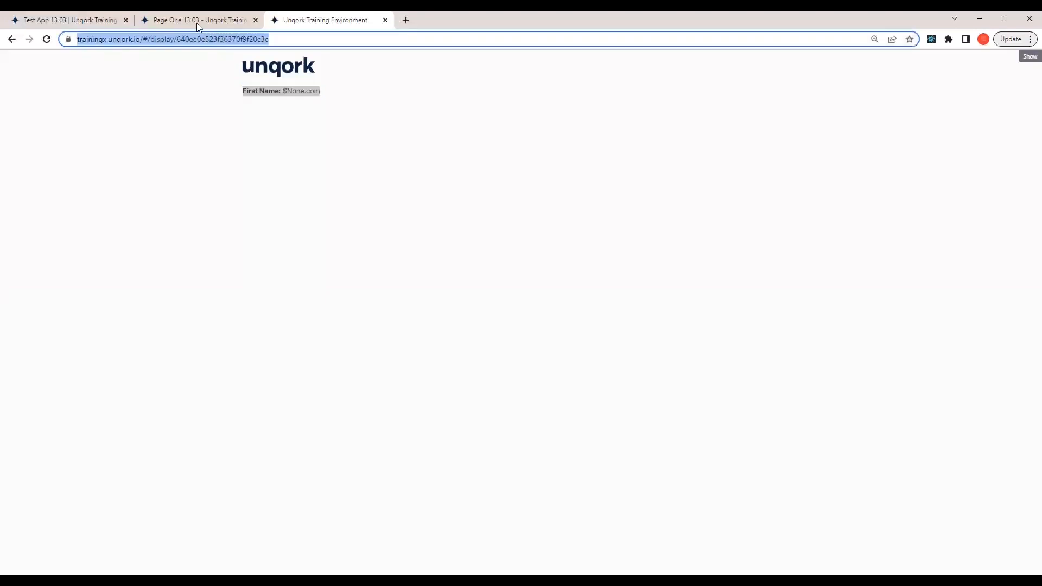
{"action": "left_click", "coordinate": [197, 21]}
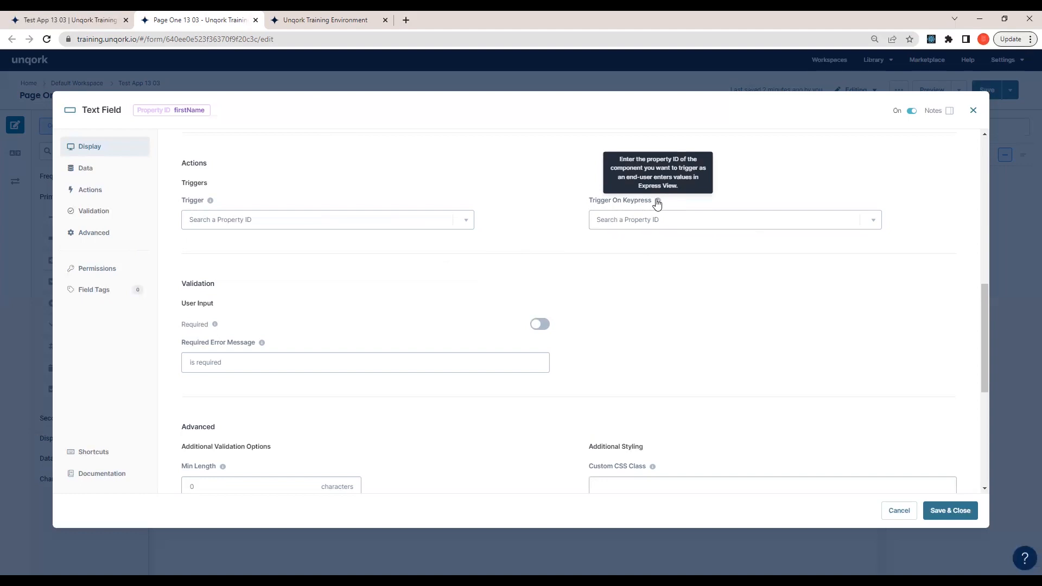
{"action": "left_click", "coordinate": [326, 20]}
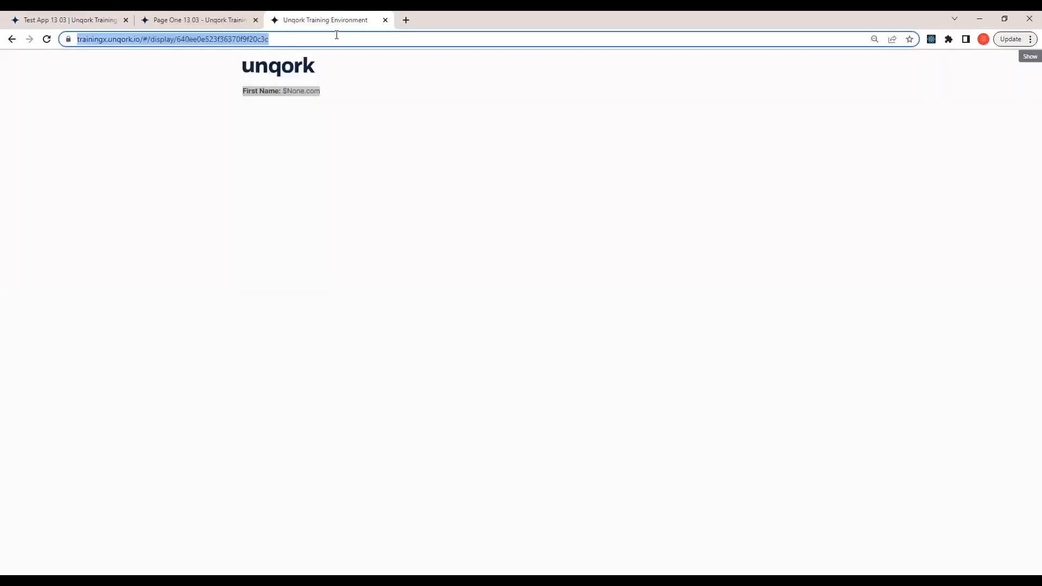
{"action": "left_click", "coordinate": [235, 24]}
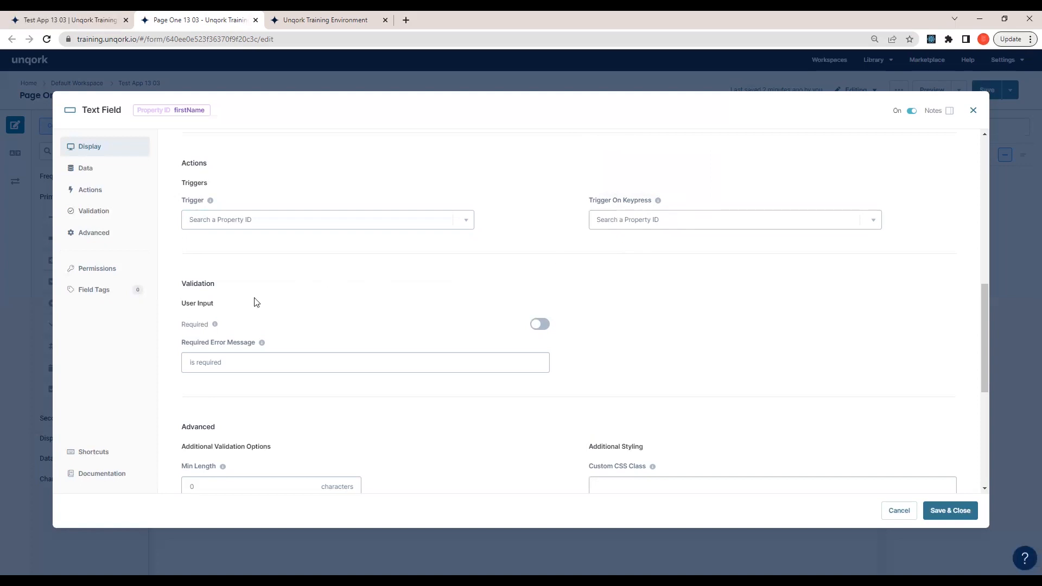
- Make the First Name field required and set its Required Error Message to "This is required"
{"action": "scroll", "coordinate": [239, 310], "scroll_direction": "down", "scroll_amount": 1}
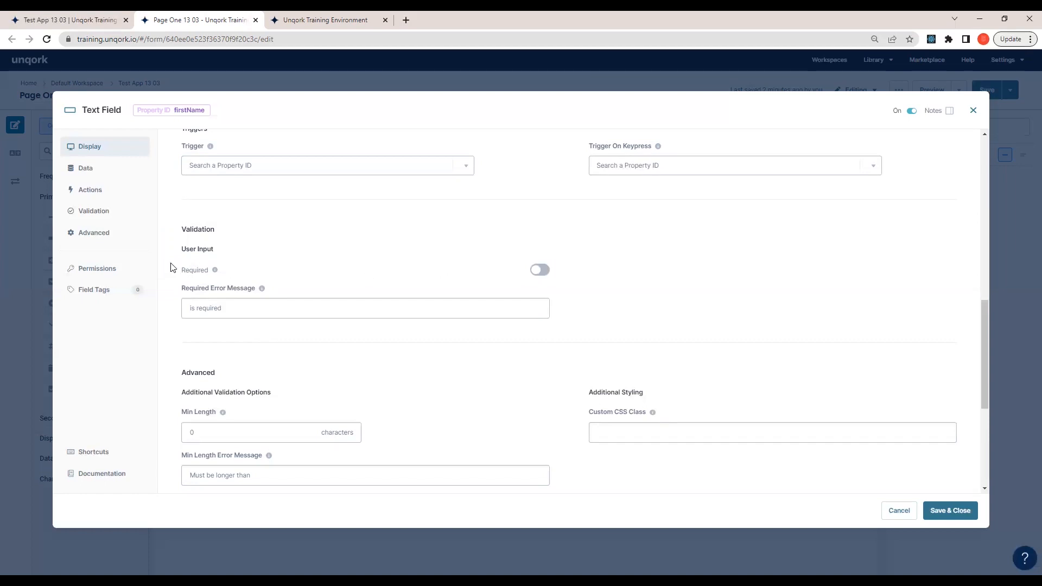
{"action": "left_click", "coordinate": [537, 270]}
{"action": "left_click", "coordinate": [254, 309]}
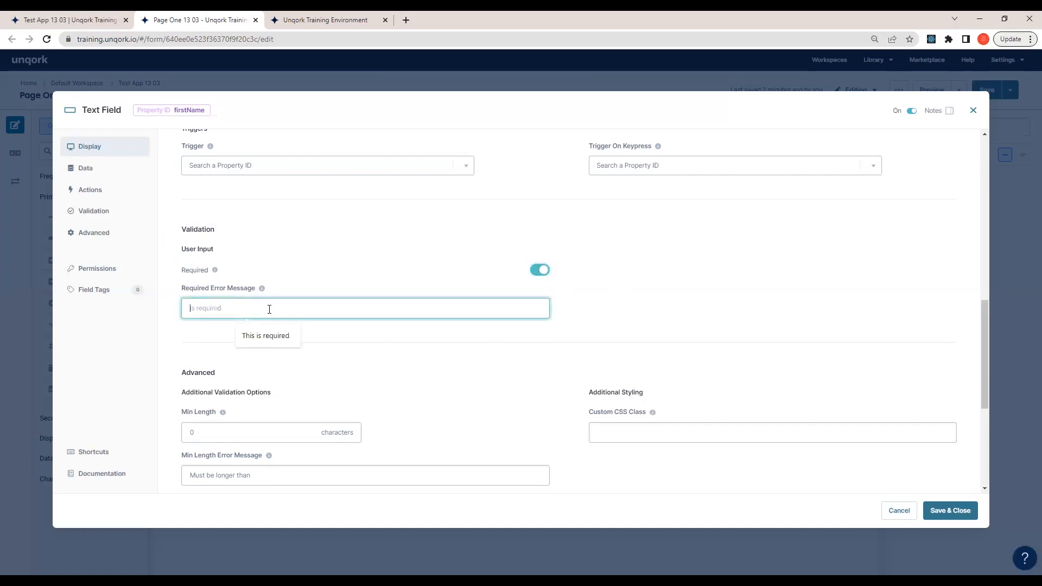
{"action": "left_click", "coordinate": [270, 333]}
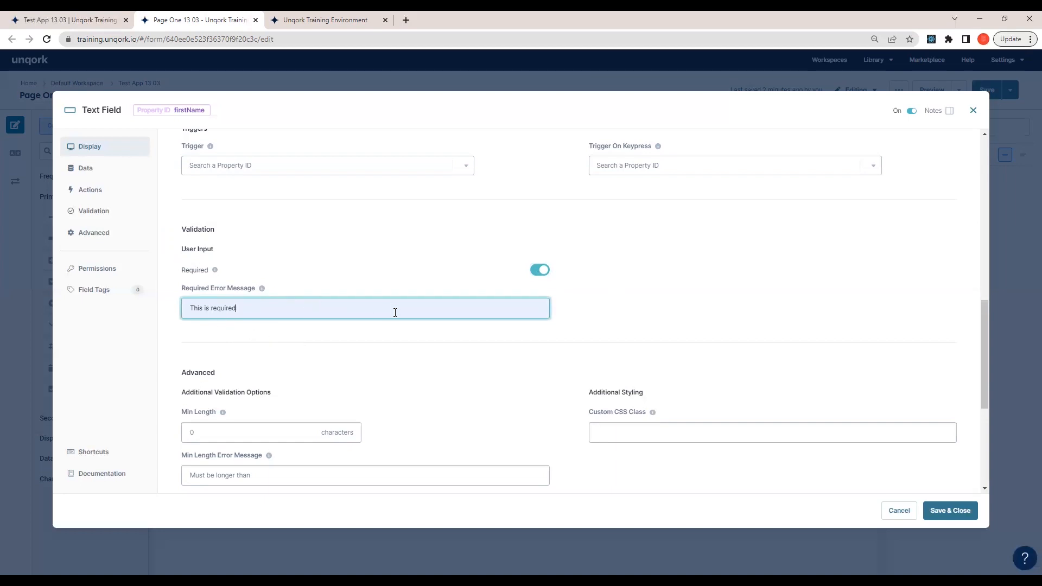
{"action": "scroll", "coordinate": [396, 313], "scroll_direction": "down", "scroll_amount": 1}
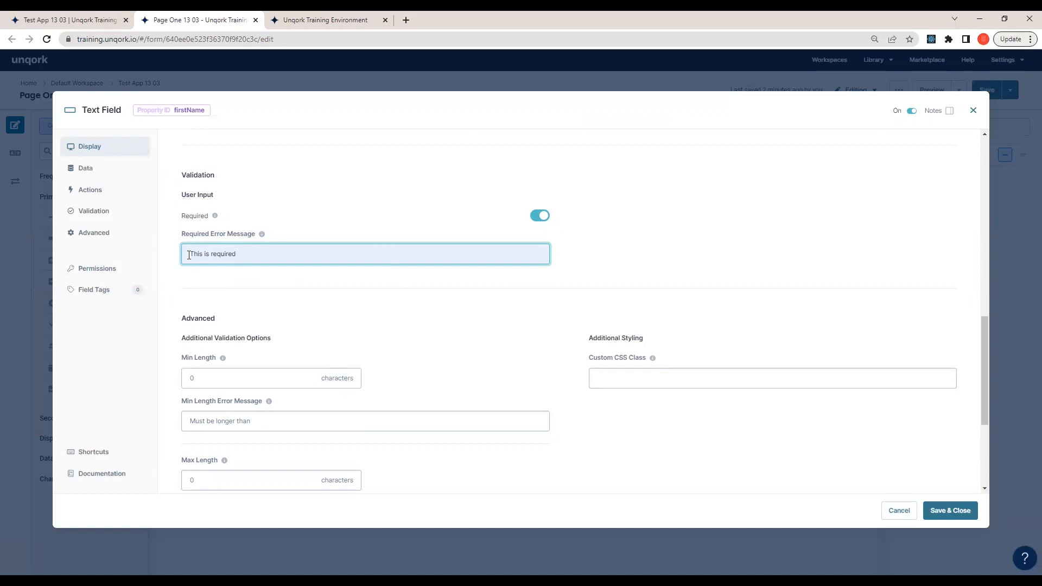
{"action": "left_click_drag", "start_coordinate": [189, 255], "coordinate": [293, 252]}
{"action": "left_click", "coordinate": [325, 256]}
- Examine the Min Length and Max Length options and their error message fields in the additional validation options
{"action": "scroll", "coordinate": [584, 296], "scroll_direction": "down", "scroll_amount": 2}
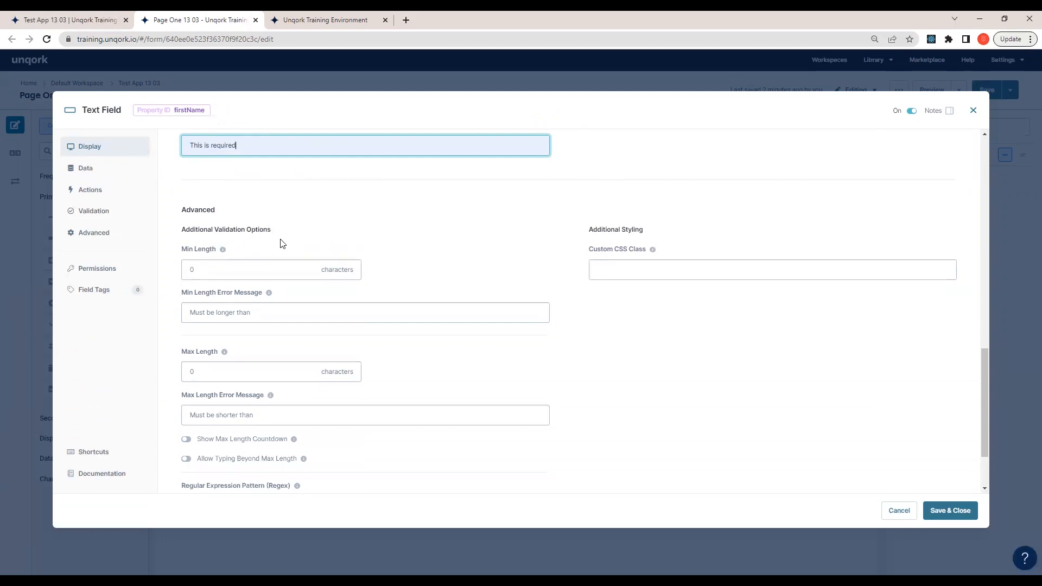
{"action": "left_click", "coordinate": [289, 271]}
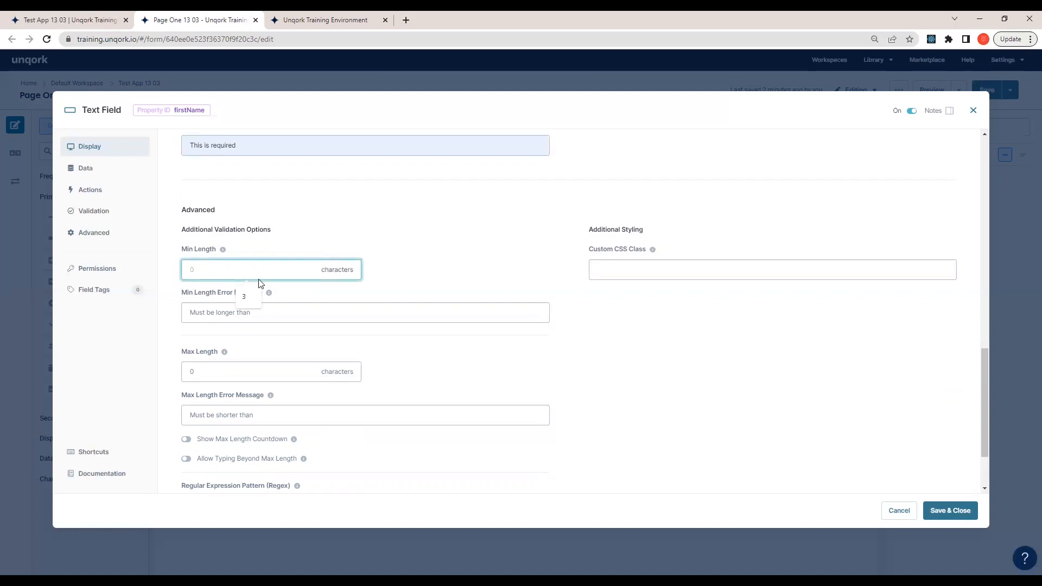
{"action": "left_click", "coordinate": [255, 313]}
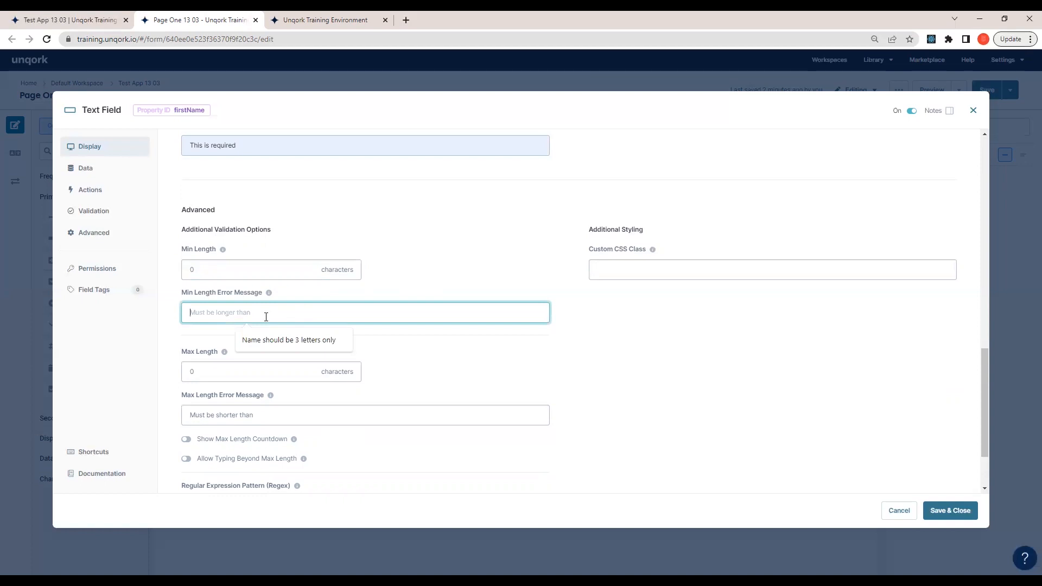
{"action": "left_click", "coordinate": [228, 274]}
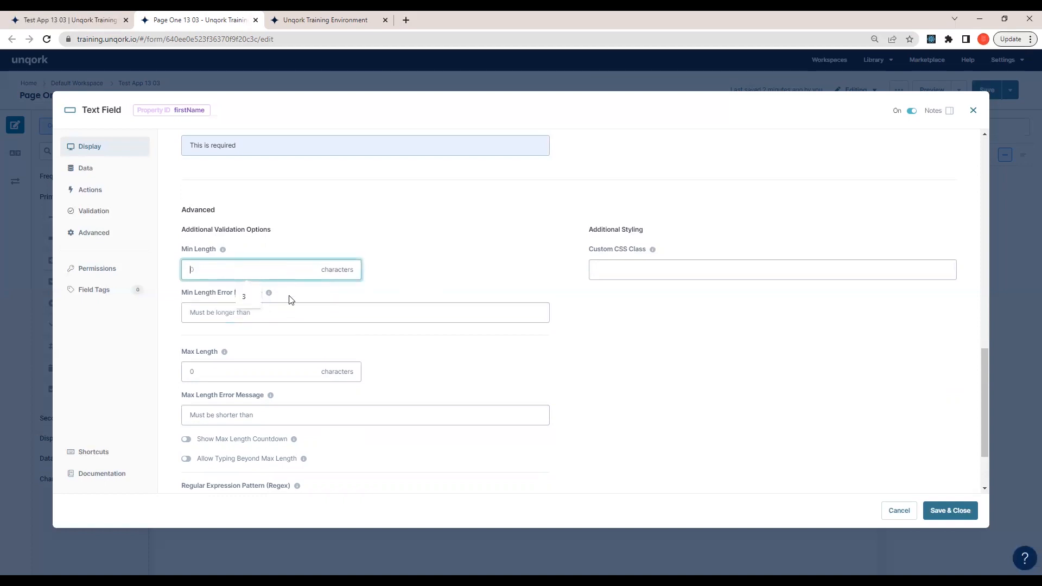
{"action": "left_click", "coordinate": [285, 312]}
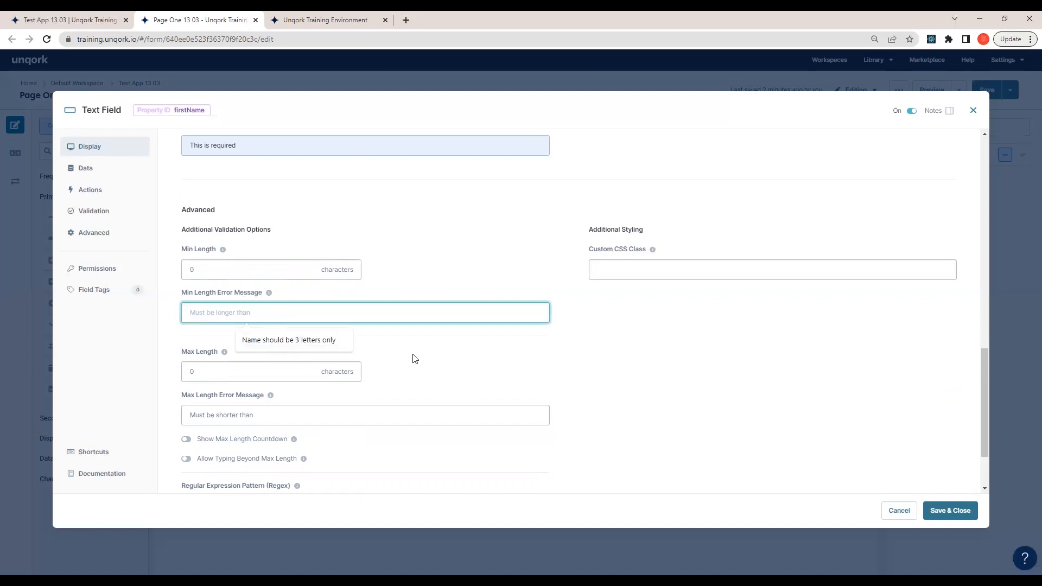
{"action": "scroll", "coordinate": [414, 358], "scroll_direction": "down", "scroll_amount": 1}
{"action": "left_click", "coordinate": [299, 356]}
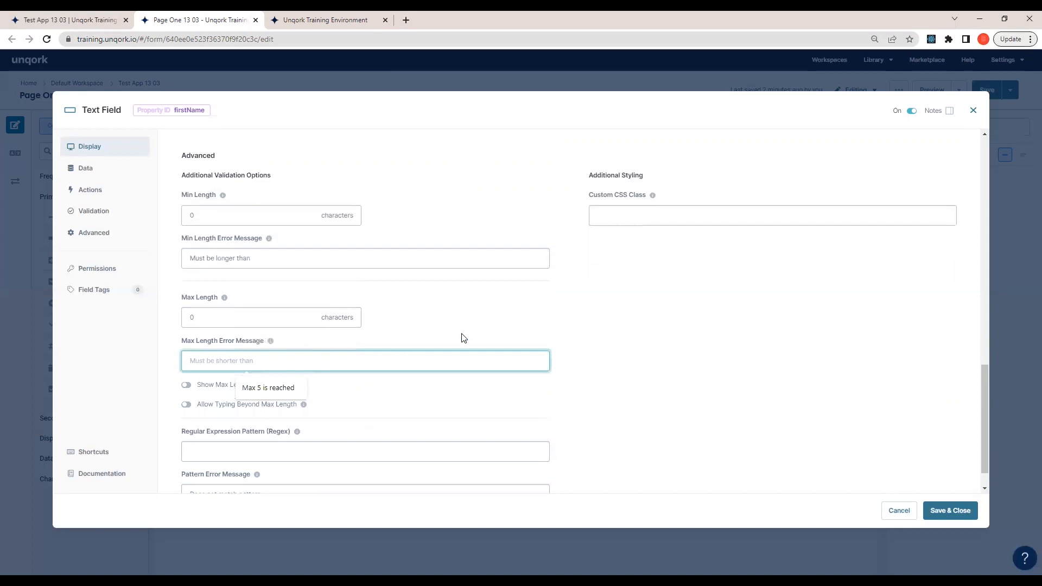
{"action": "scroll", "coordinate": [494, 336], "scroll_direction": "down", "scroll_amount": 1}
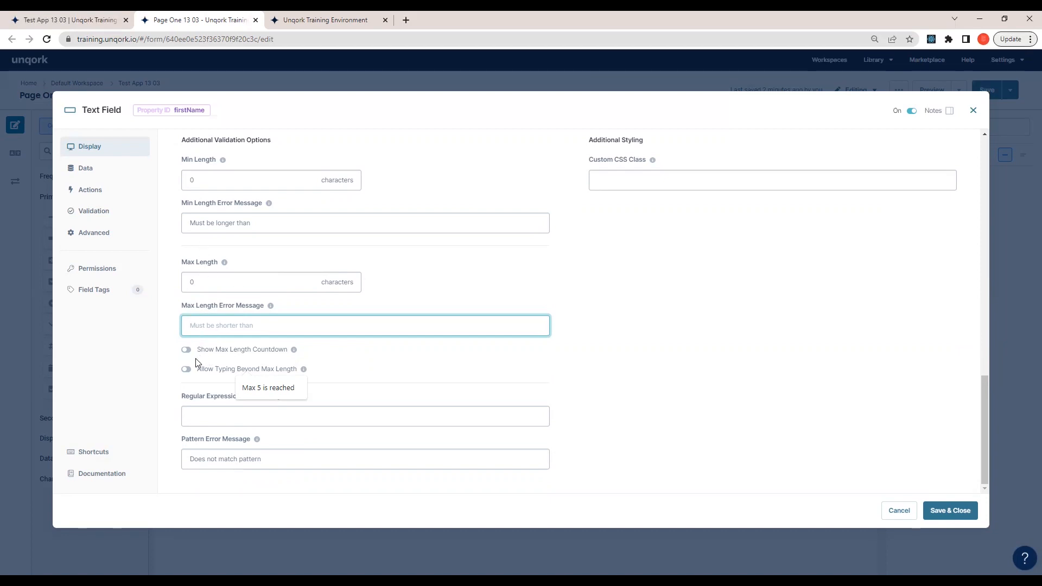
- Turn on Show Max Length Countdown and set the First Name field's Max Length to 10 characters
{"action": "left_click_drag", "start_coordinate": [197, 353], "coordinate": [288, 353]}
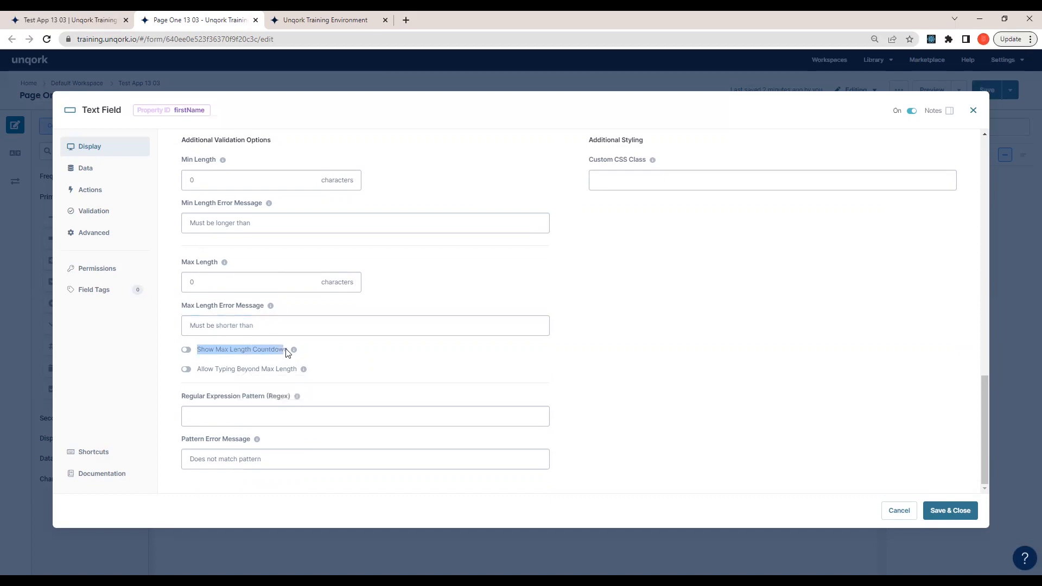
{"action": "left_click", "coordinate": [187, 350]}
{"action": "left_click", "coordinate": [211, 282]}
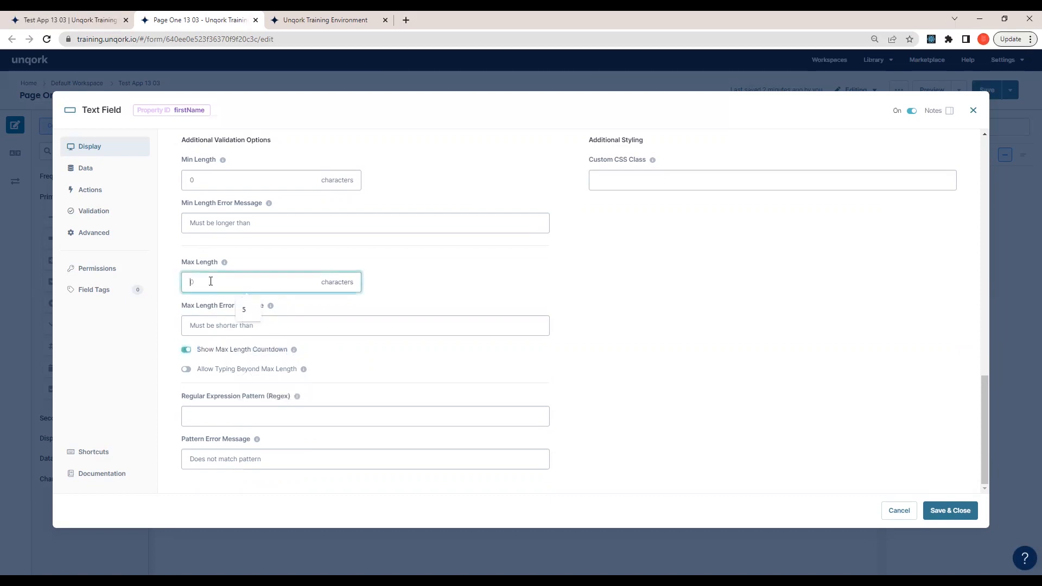
{"action": "type", "text": "10"}
- Enter 2 as the Min Length Error Message, and save both the field settings and the module
{"action": "left_click", "coordinate": [245, 223]}
{"action": "type", "text": "2"}
{"action": "left_click", "coordinate": [492, 295]}
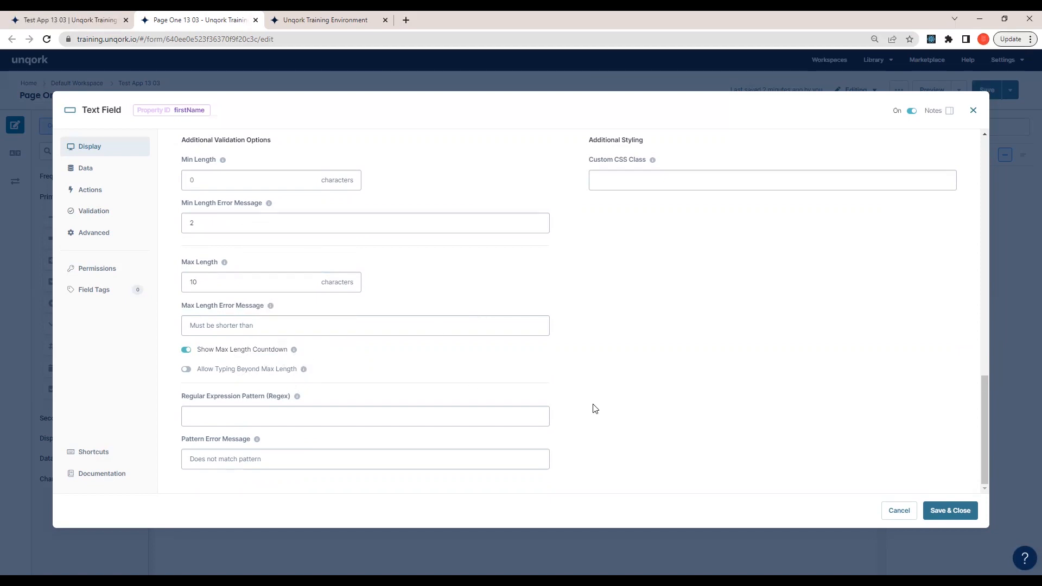
{"action": "left_click", "coordinate": [958, 510]}
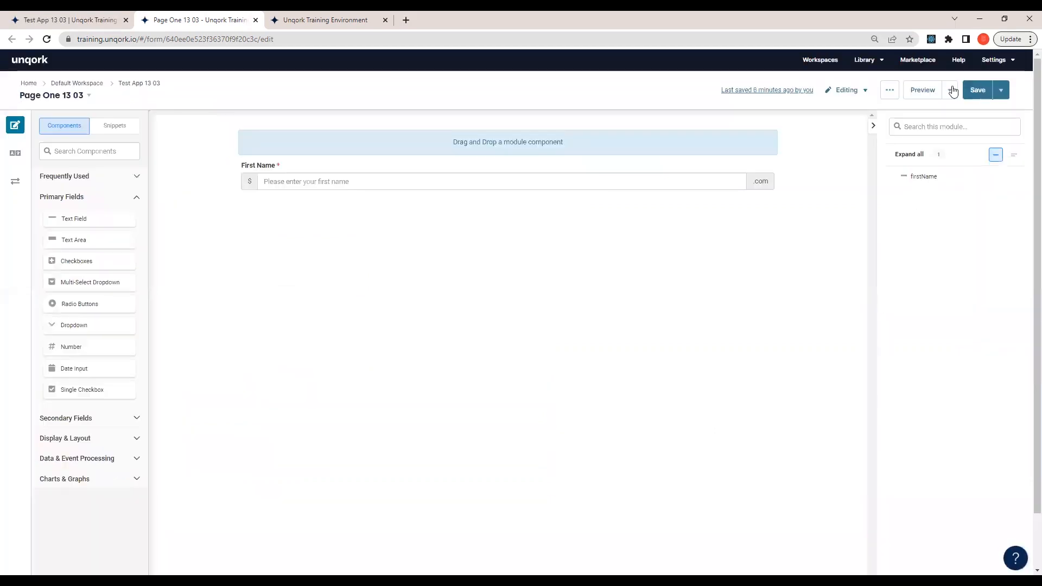
{"action": "left_click", "coordinate": [980, 92]}
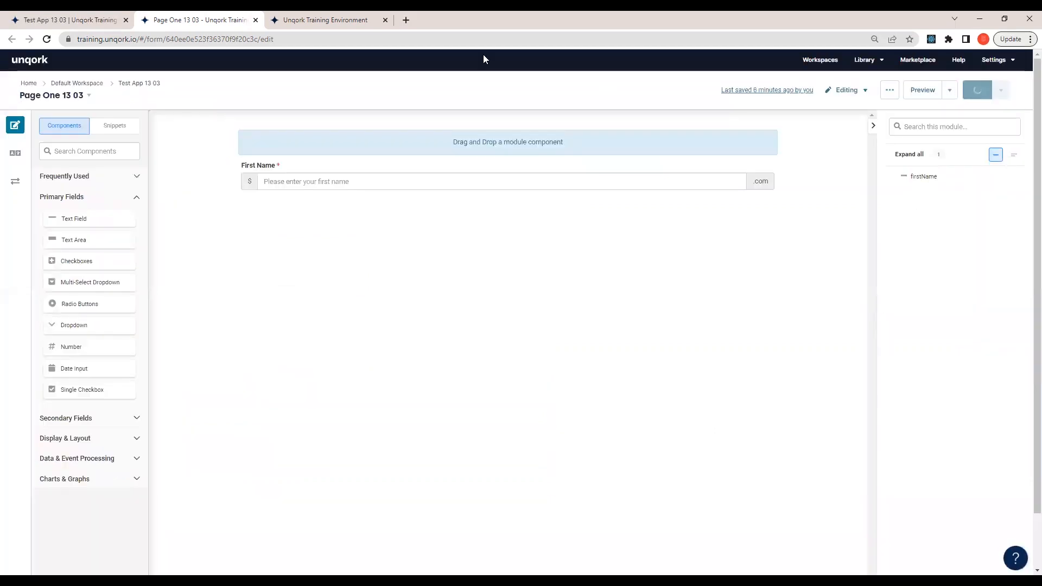
- Reload the module preview and check the remaining characters countdown under the First Name field
{"action": "left_click", "coordinate": [349, 18]}
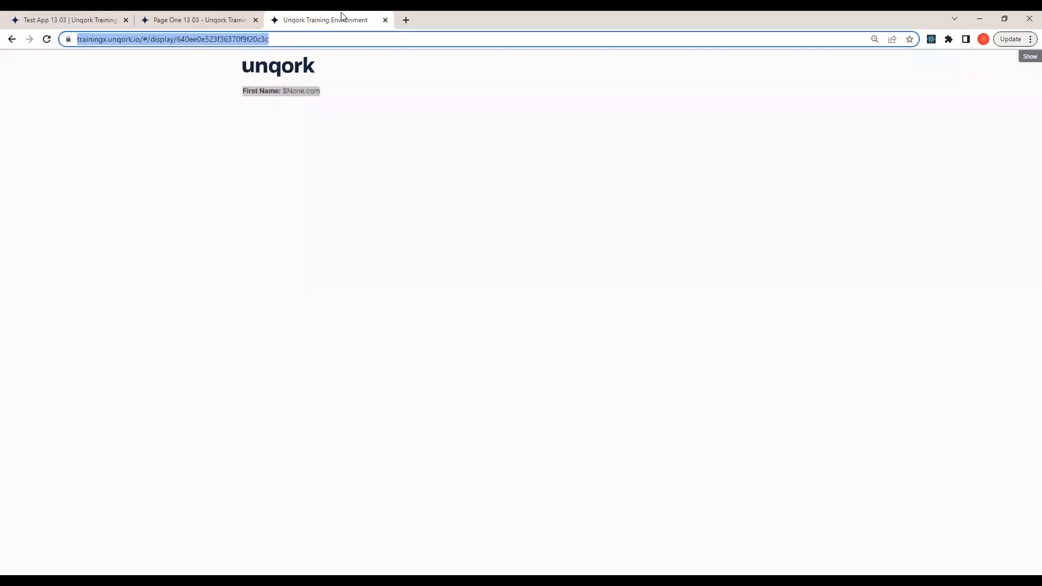
{"action": "left_click", "coordinate": [53, 39]}
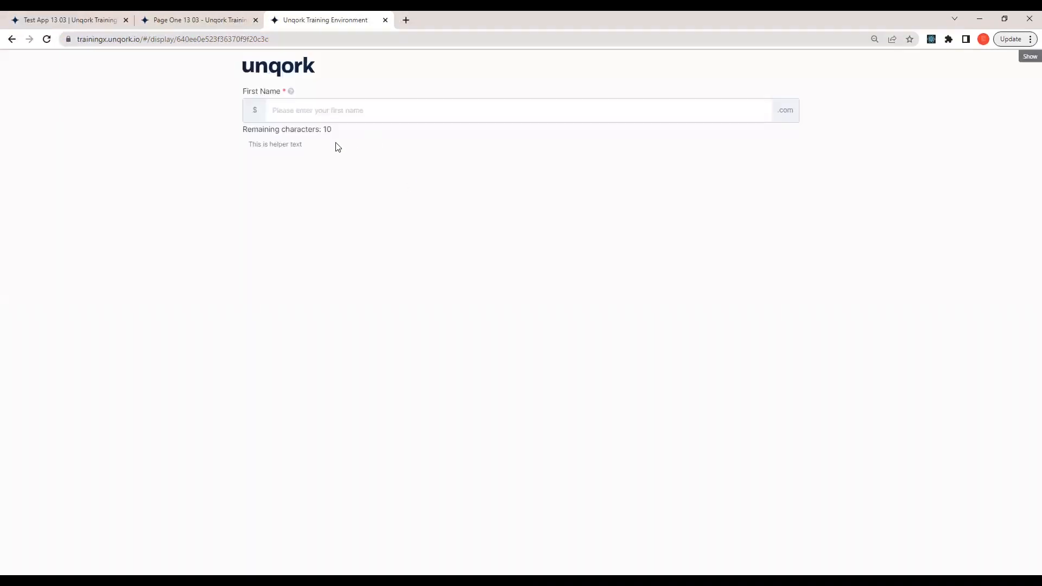
{"action": "left_click_drag", "start_coordinate": [339, 131], "coordinate": [247, 131]}
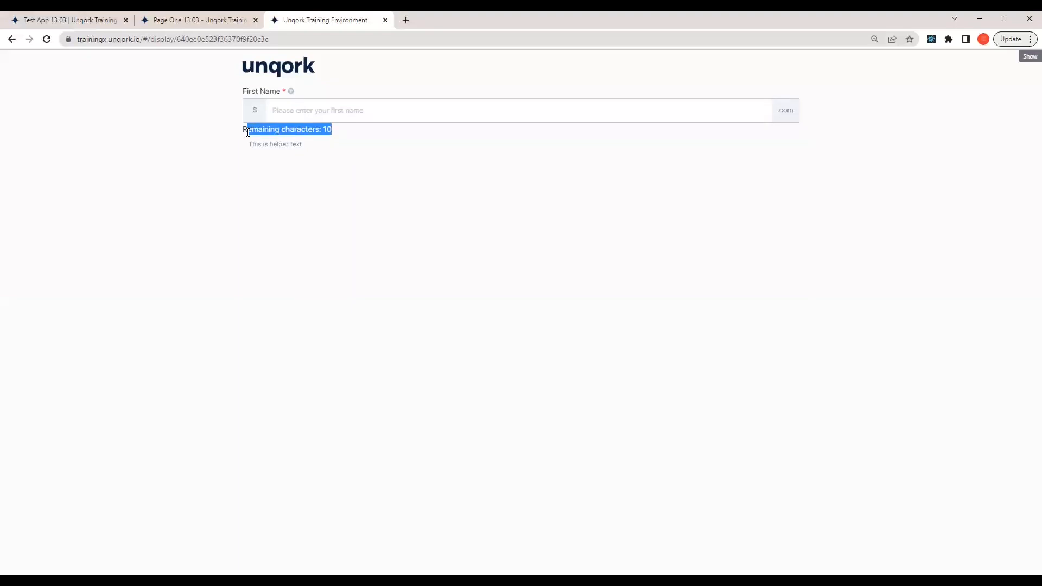
{"action": "left_click", "coordinate": [336, 134]}
{"action": "double_click", "coordinate": [327, 131]}
- Test the First Name field in the preview by entering "sd" and replacing it with ten characters of filler text
{"action": "left_click", "coordinate": [366, 107]}
{"action": "type", "text": "sd"}
{"action": "left_click", "coordinate": [531, 217]}
{"action": "left_click", "coordinate": [361, 116]}
{"action": "key", "text": "ctrl+a"}
{"action": "key", "text": "BackSpace"}
{"action": "type", "text": "k"}
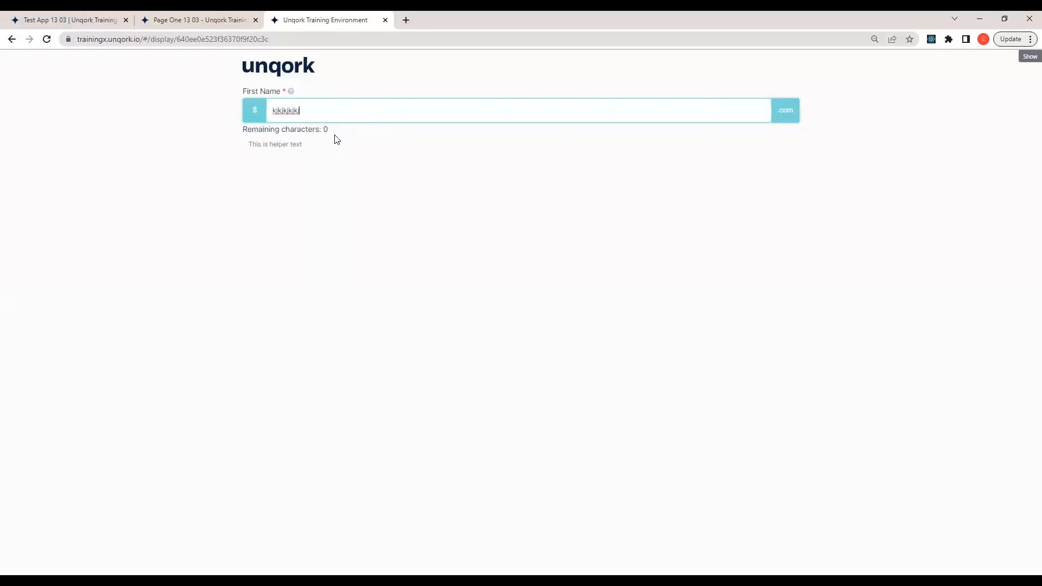
- Return to the module editor and open the First Name field's settings at the Allow Typing Beyond Max Length option
{"action": "left_click_drag", "start_coordinate": [329, 134], "coordinate": [252, 130]}
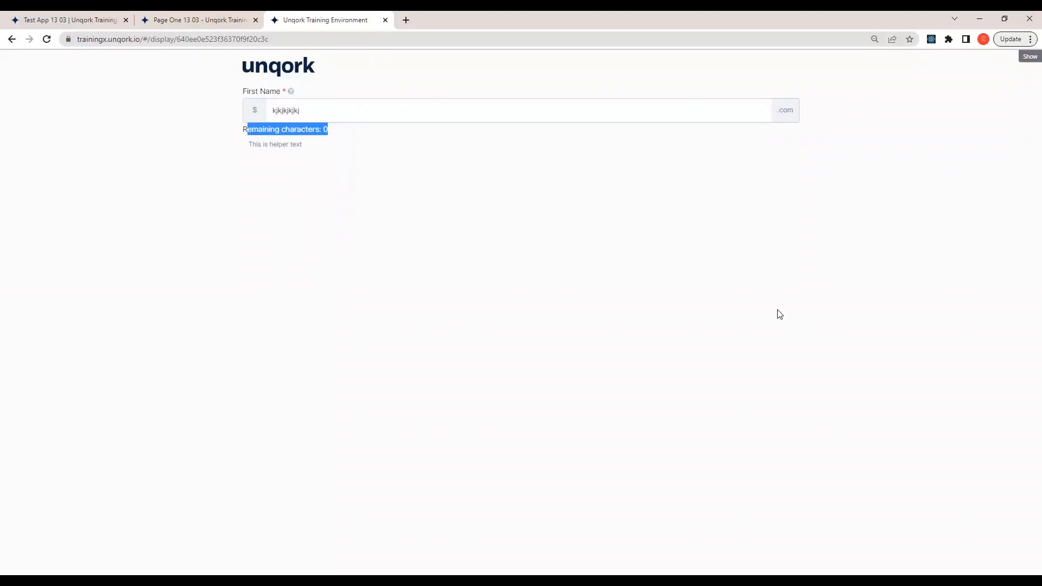
{"action": "left_click", "coordinate": [199, 19]}
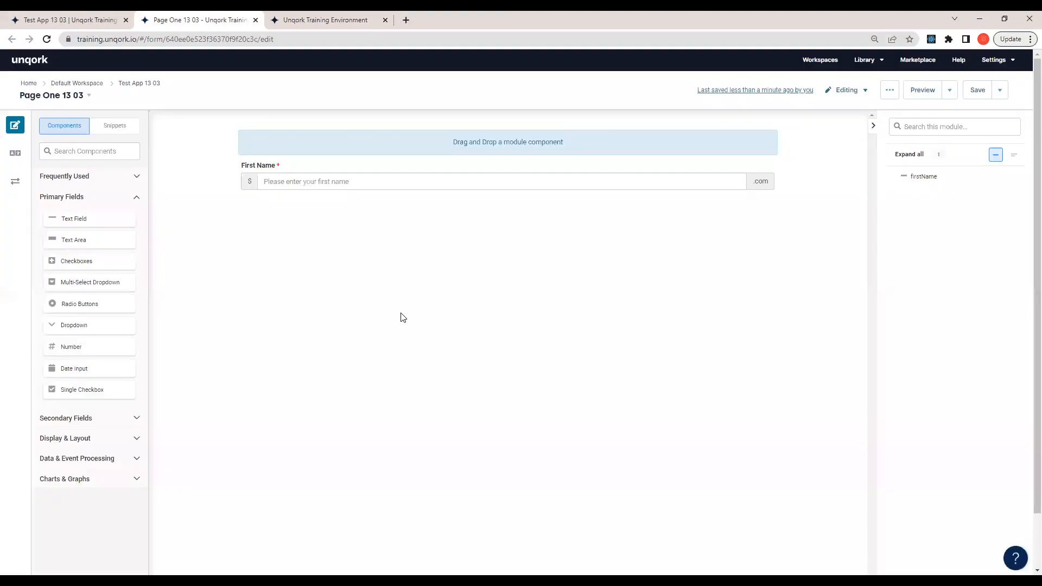
{"action": "left_click", "coordinate": [483, 166]}
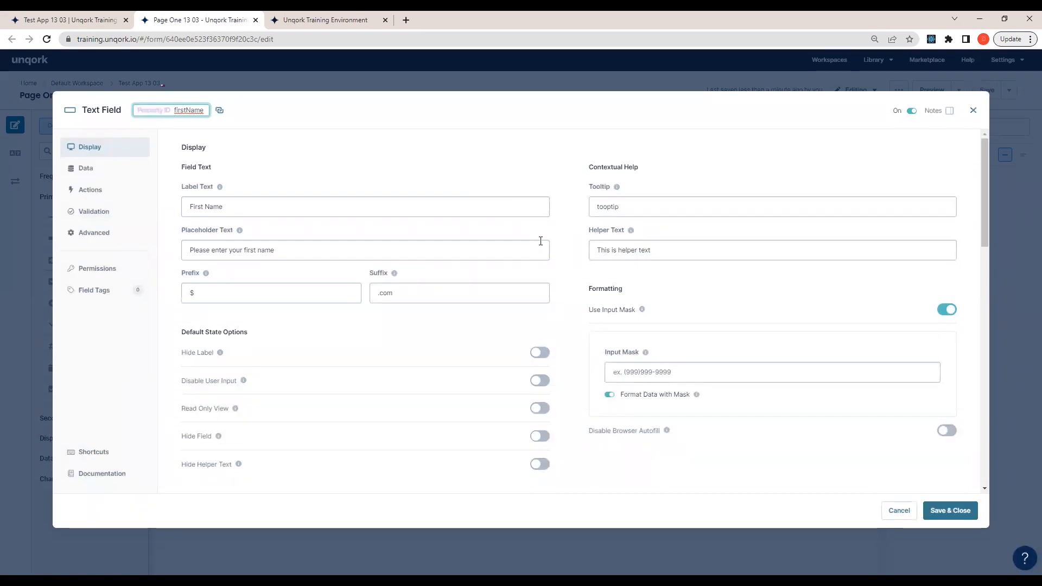
{"action": "scroll", "coordinate": [405, 358], "scroll_direction": "down", "scroll_amount": 10}
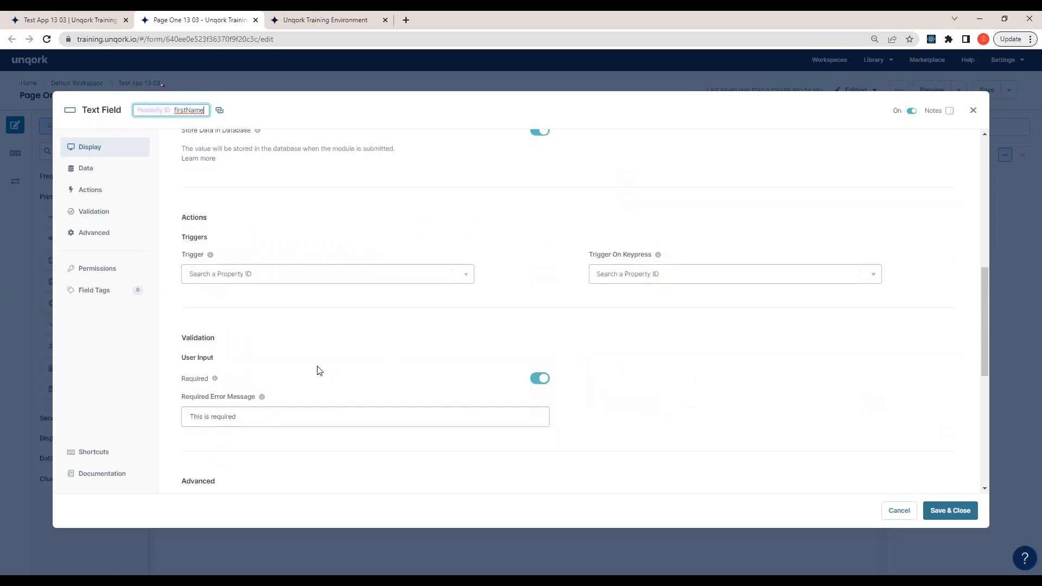
{"action": "scroll", "coordinate": [331, 344], "scroll_direction": "down", "scroll_amount": 6}
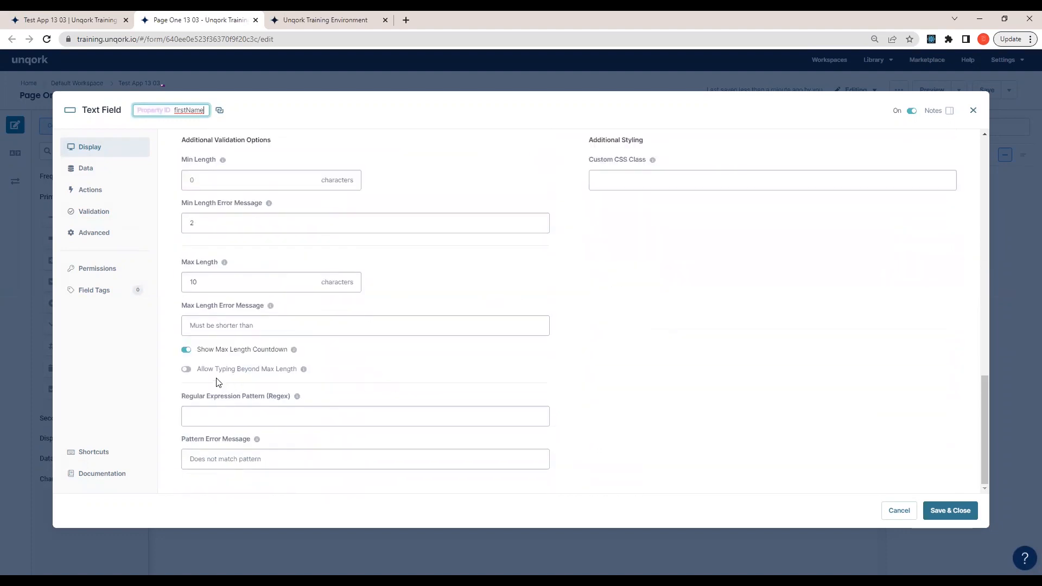
{"action": "left_click_drag", "start_coordinate": [198, 374], "coordinate": [270, 375]}
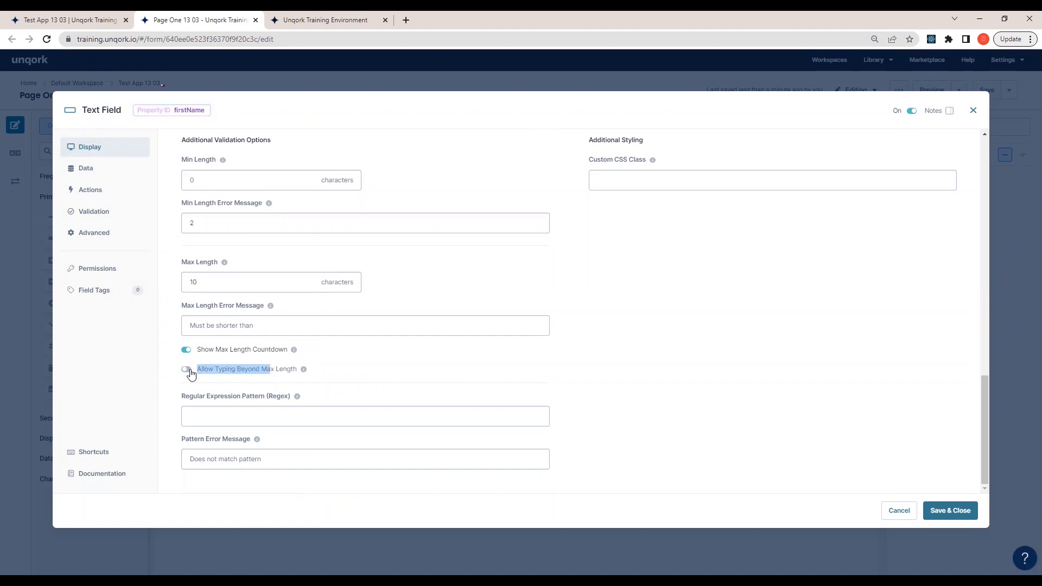
- Compare the filled First Name field in the preview with its max length settings in the editor
{"action": "left_click", "coordinate": [347, 20]}
{"action": "left_click", "coordinate": [326, 104]}
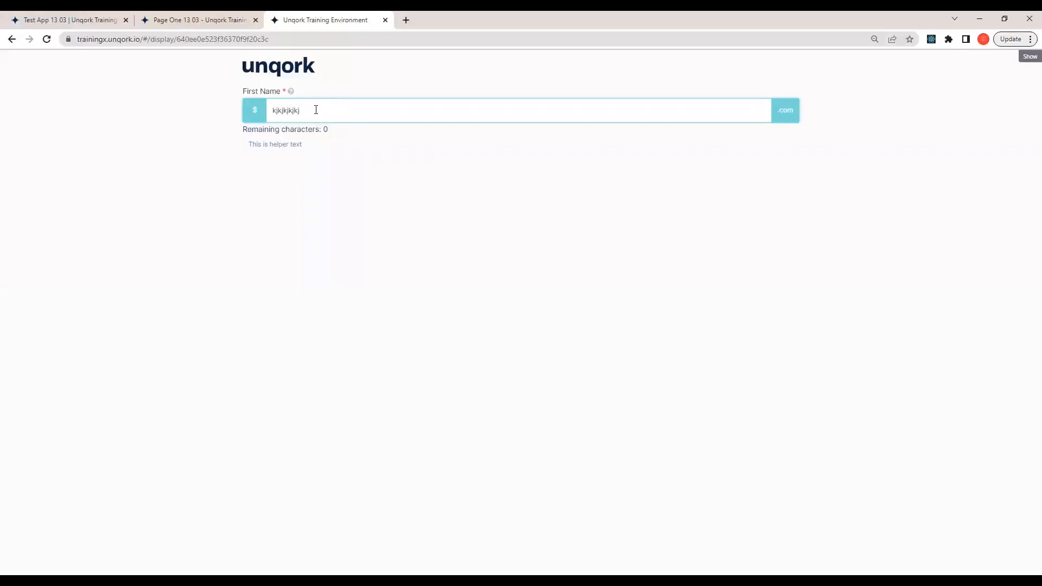
{"action": "left_click", "coordinate": [220, 23]}
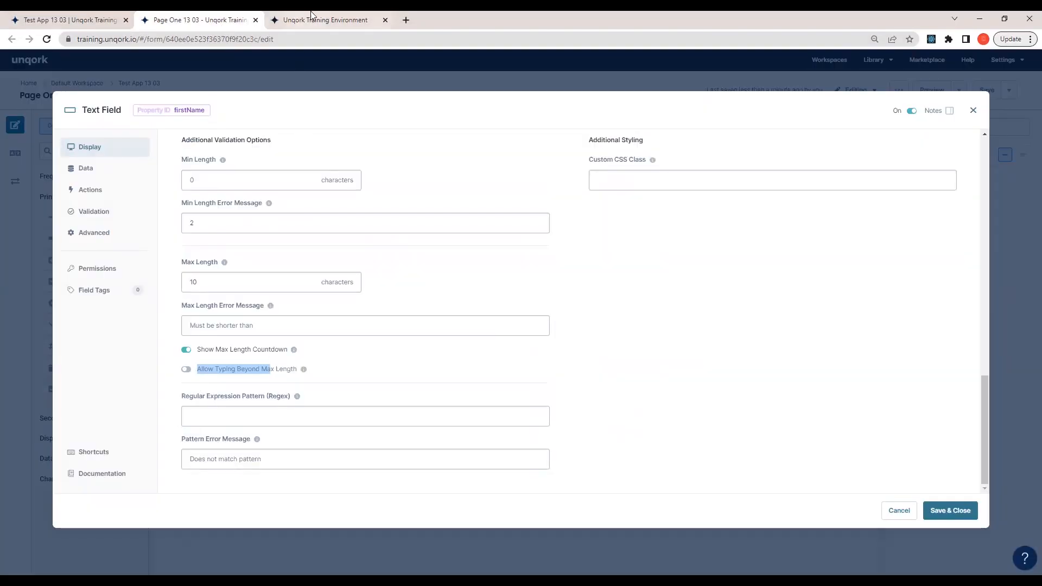
{"action": "left_click", "coordinate": [328, 19]}
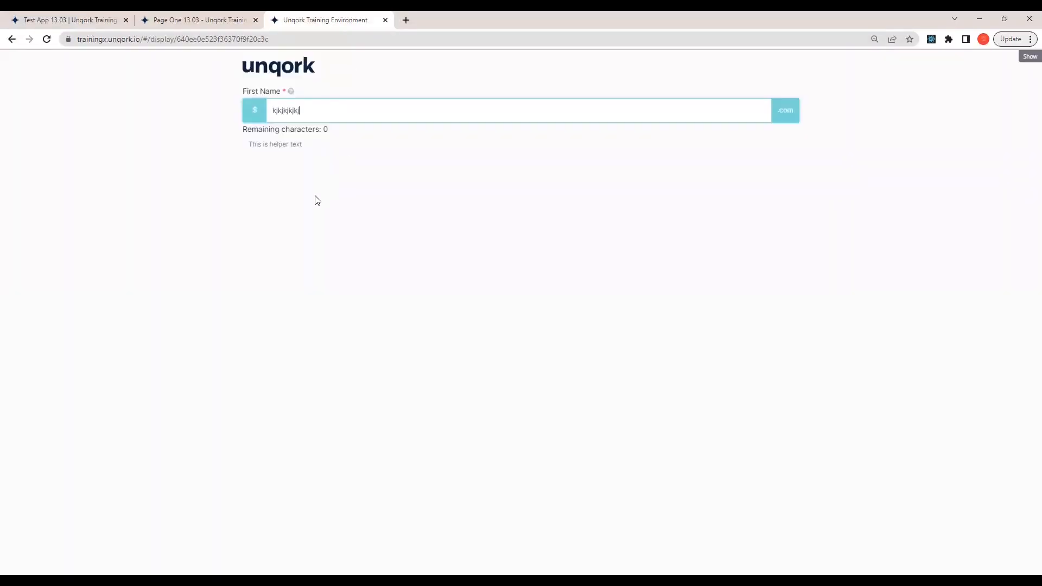
{"action": "left_click", "coordinate": [213, 15]}
- Turn on Allow Typing Beyond Max Length for the First Name field, and save both the field settings and the module
{"action": "left_click", "coordinate": [195, 371]}
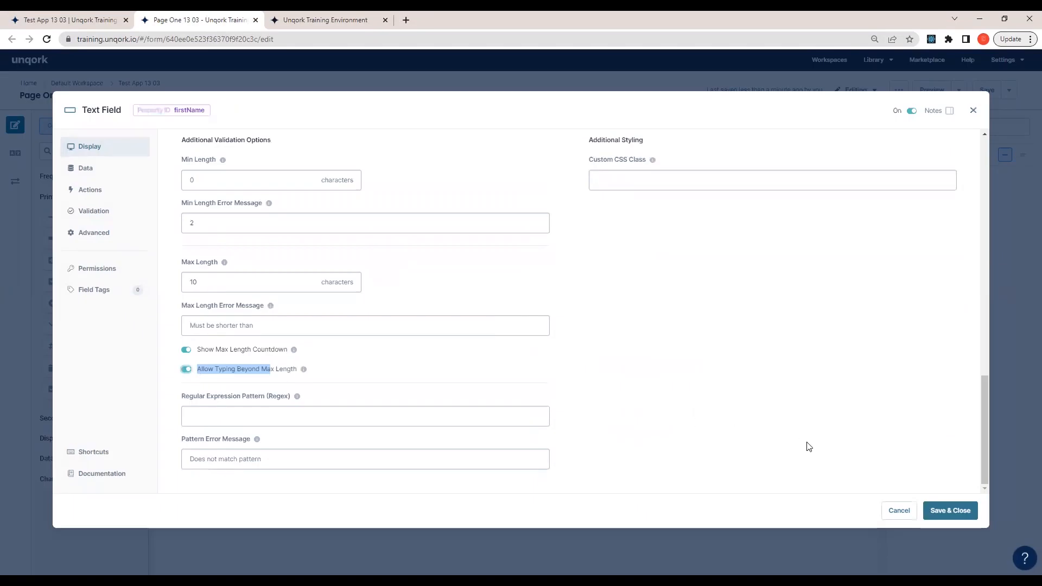
{"action": "left_click", "coordinate": [950, 511]}
{"action": "left_click", "coordinate": [979, 92]}
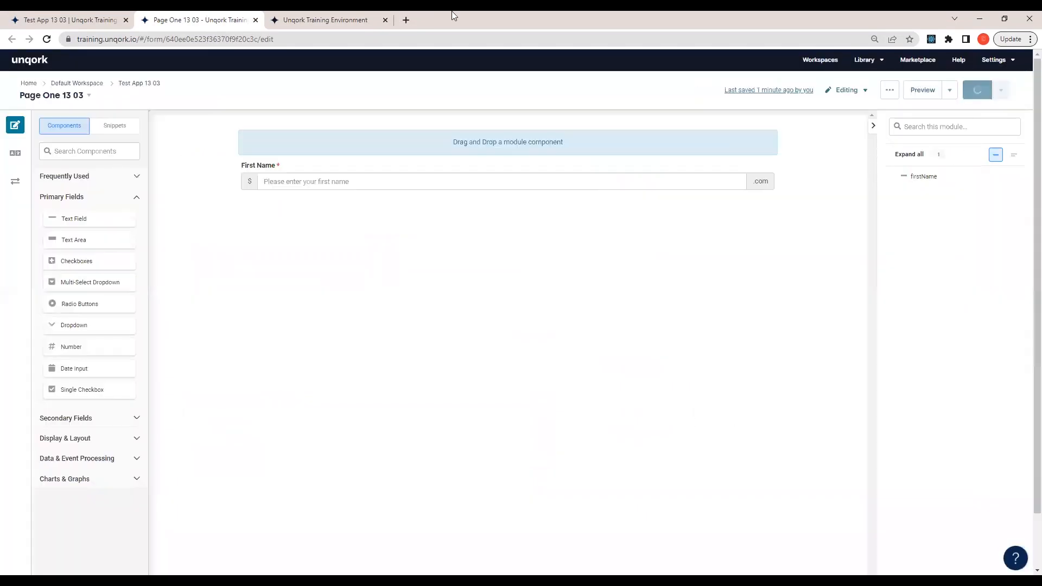
{"action": "left_click", "coordinate": [347, 18]}
{"action": "left_click", "coordinate": [202, 19]}
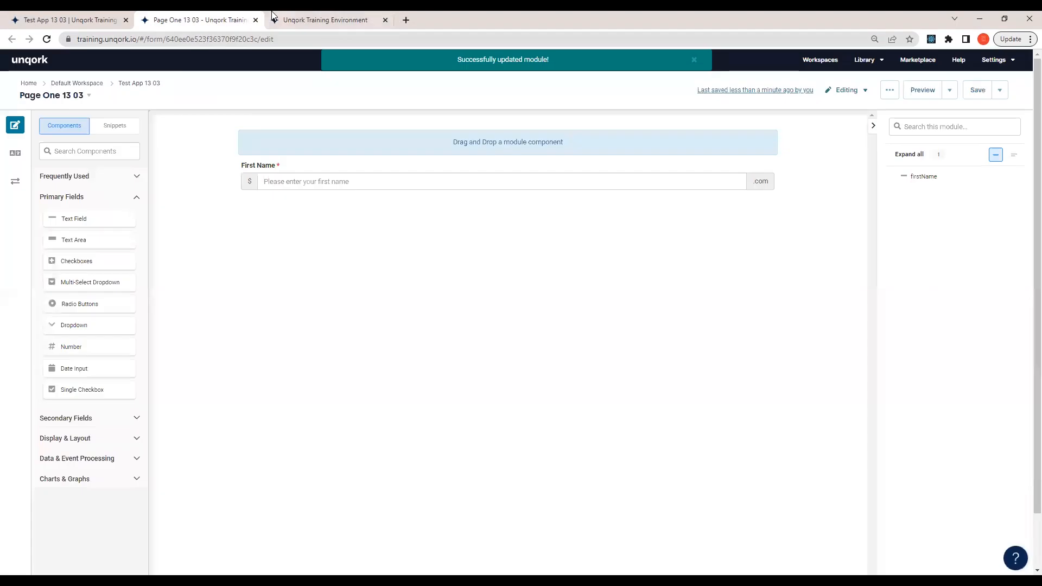
- Reload the module preview and test the First Name field with repeated "df" filler text longer than 10 characters
{"action": "left_click", "coordinate": [293, 20]}
{"action": "key", "text": "F5"}
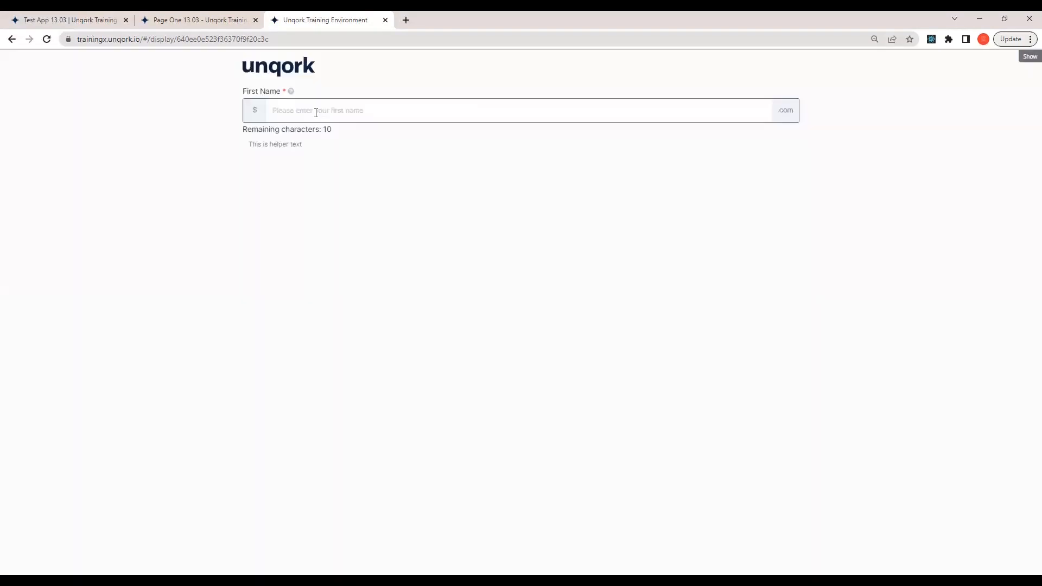
{"action": "left_click", "coordinate": [316, 112]}
{"action": "type", "text": "dfdfdfdfdfdfdfdfdfdfdf"}
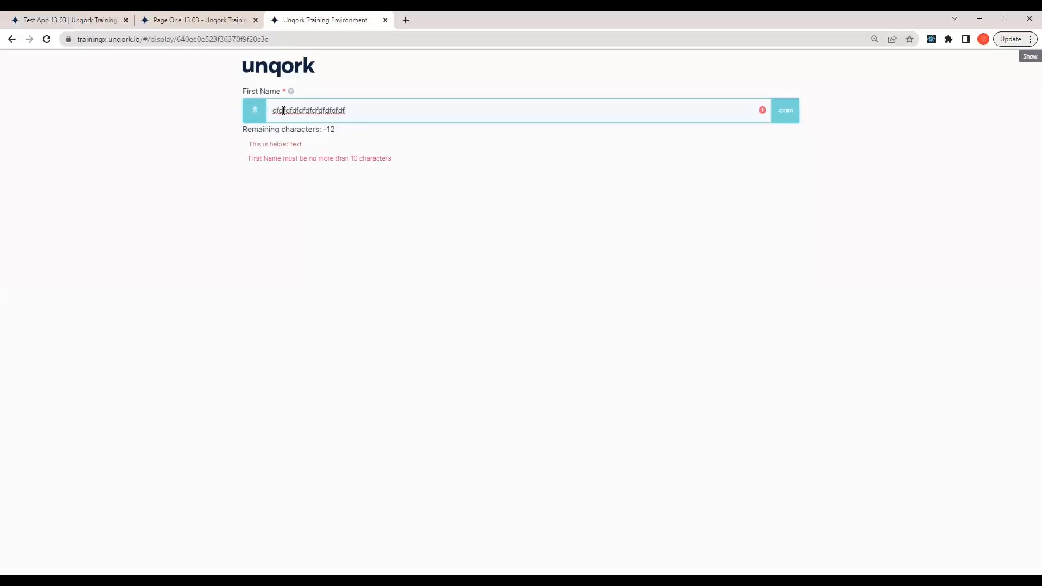
{"action": "type", "text": "dfdfdf"}
- Examine the maximum length error message under the First Name field in the preview
{"action": "left_click_drag", "start_coordinate": [245, 162], "coordinate": [400, 164]}
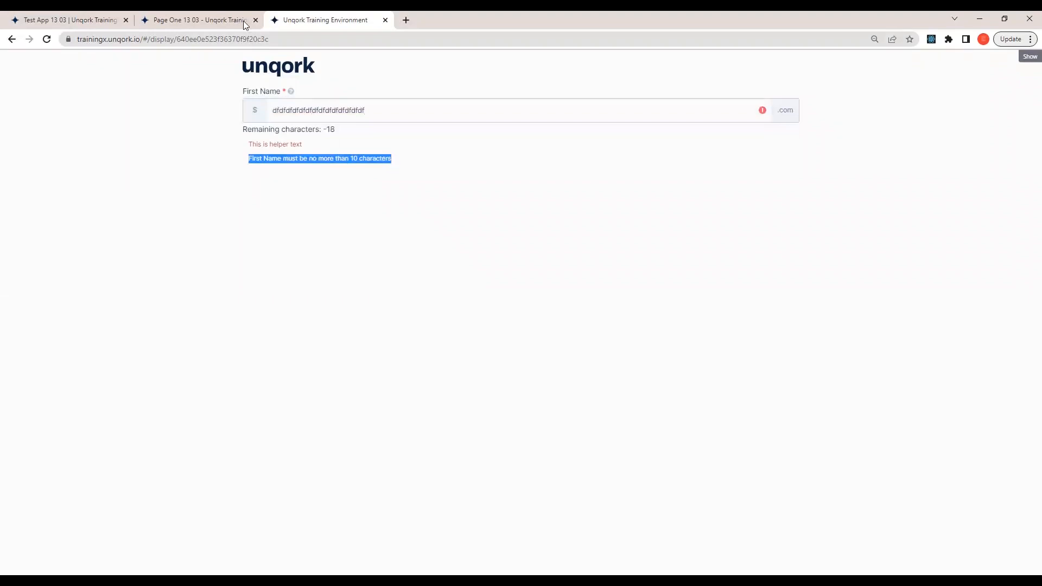
{"action": "left_click", "coordinate": [312, 161]}
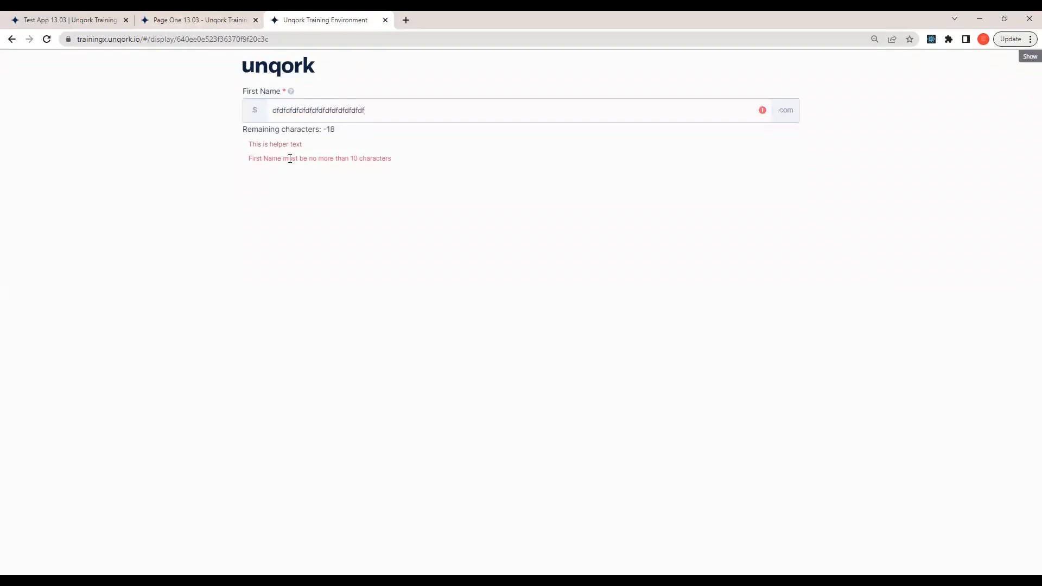
{"action": "mouse_move", "coordinate": [249, 164]}
{"action": "left_mouse_down"}
{"action": "mouse_move", "coordinate": [423, 175]}
{"action": "mouse_move", "coordinate": [245, 163]}
{"action": "left_mouse_up"}
{"action": "left_click", "coordinate": [397, 188]}
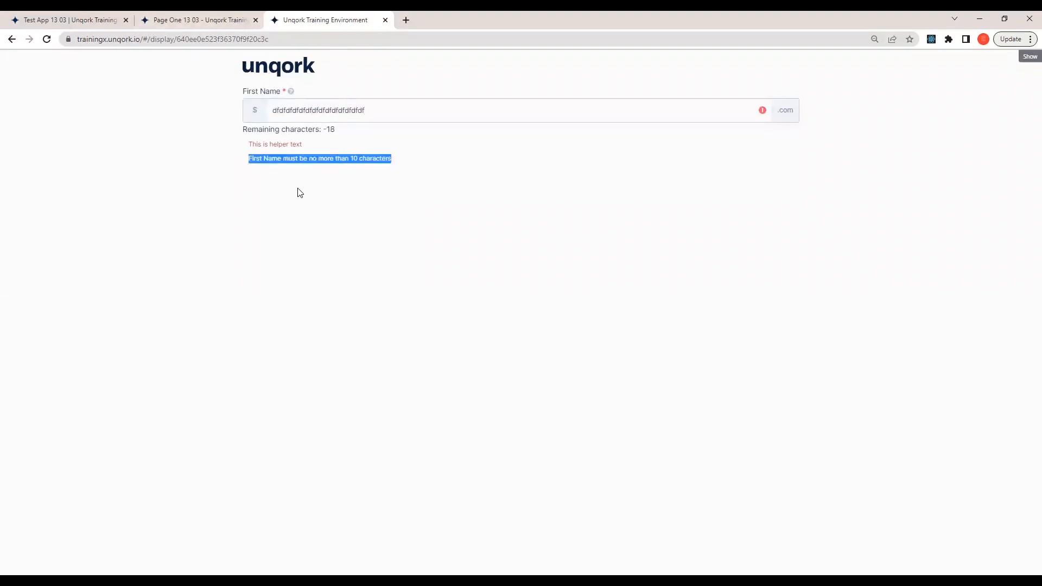
- Reopen the First Name field's settings and compare its Max Length Error Message setting with the error in the preview
{"action": "left_click", "coordinate": [174, 20]}
{"action": "left_click", "coordinate": [481, 166]}
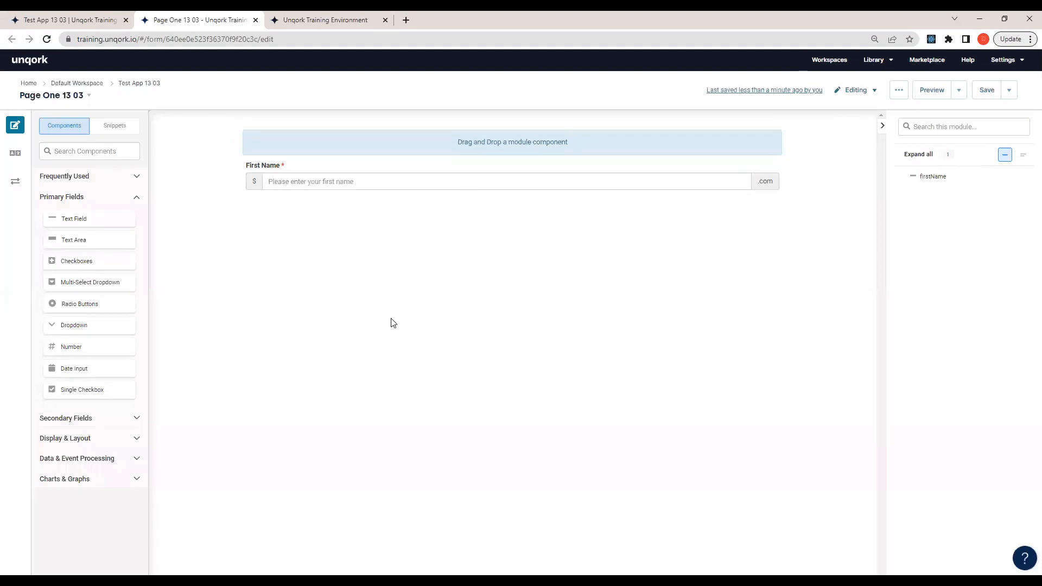
{"action": "scroll", "coordinate": [374, 325], "scroll_direction": "down", "scroll_amount": 10}
{"action": "scroll", "coordinate": [271, 347], "scroll_direction": "down", "scroll_amount": 6}
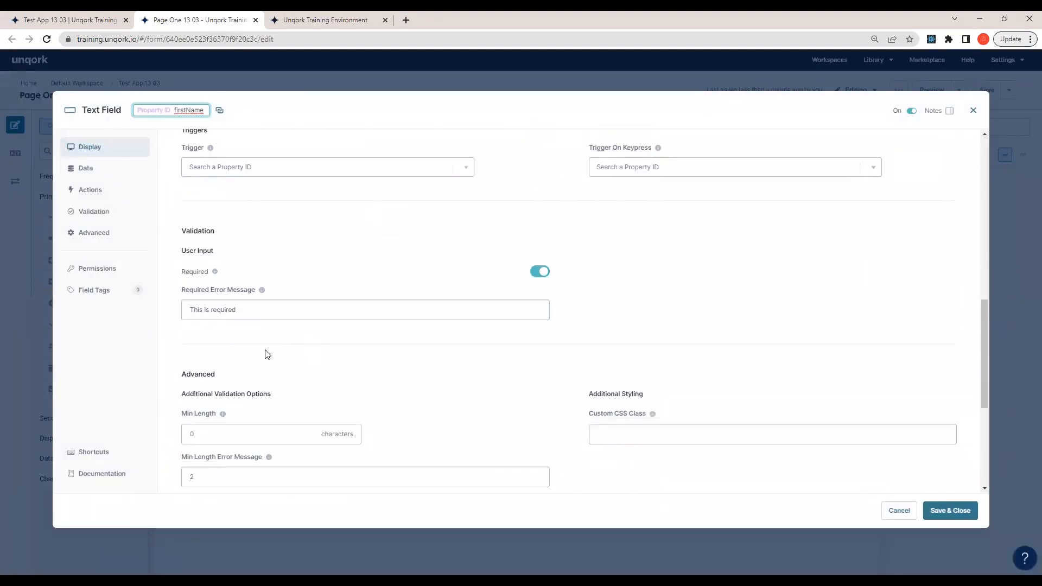
{"action": "left_click", "coordinate": [307, 358]}
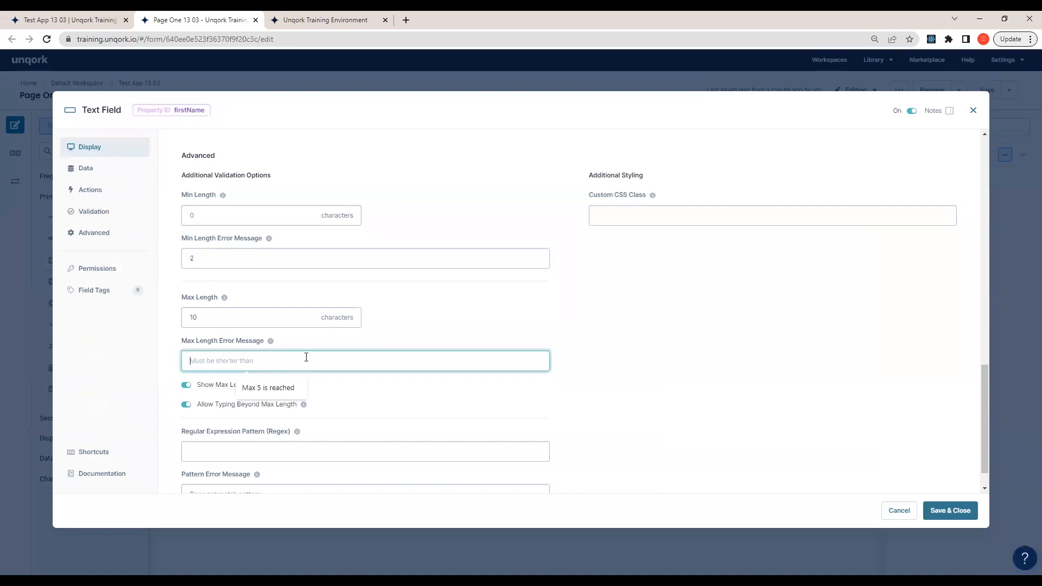
{"action": "scroll", "coordinate": [409, 368], "scroll_direction": "down", "scroll_amount": 1}
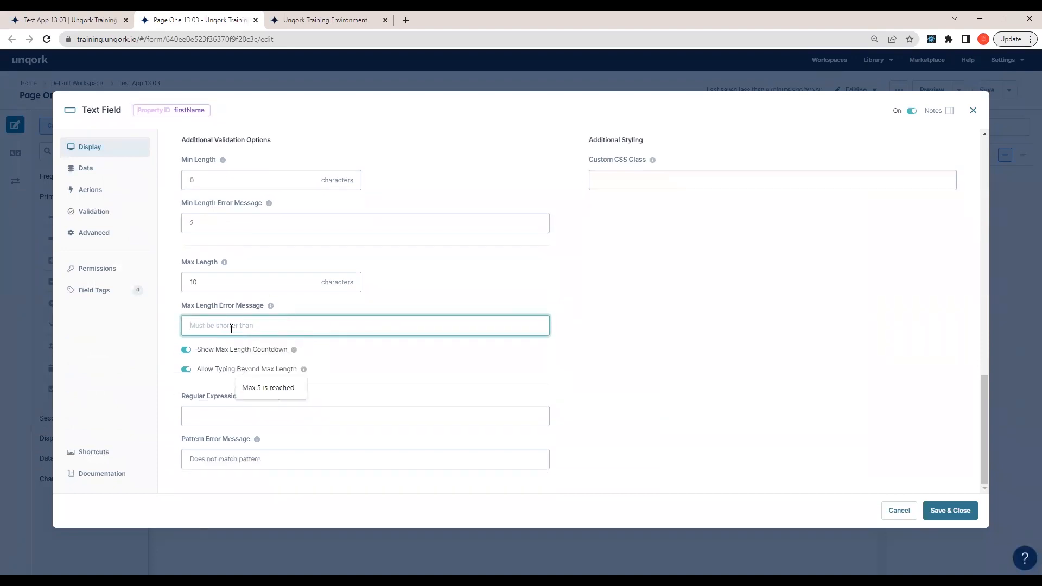
{"action": "left_click", "coordinate": [377, 16]}
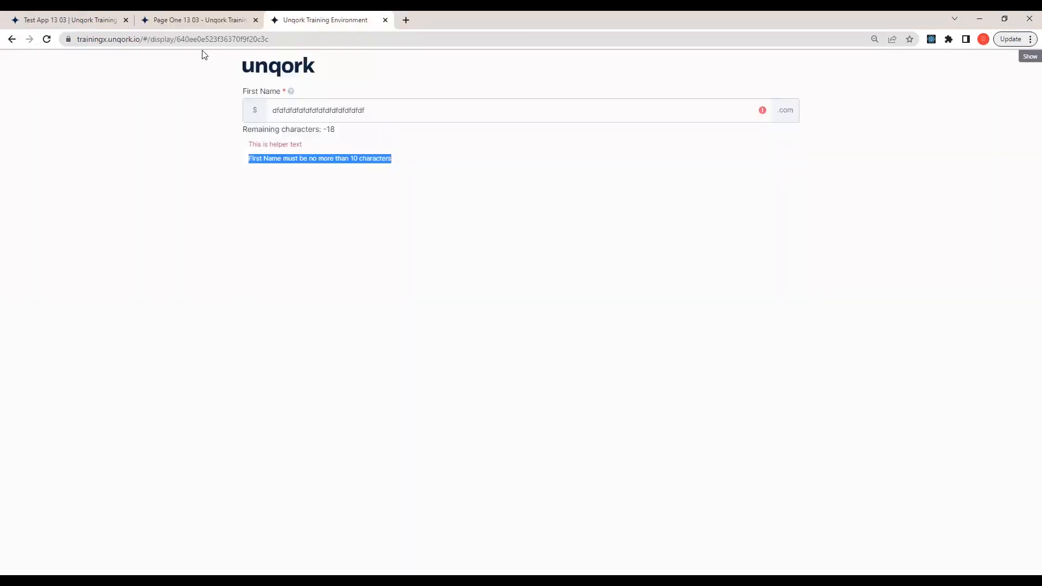
{"action": "left_click", "coordinate": [364, 189]}
{"action": "left_click", "coordinate": [212, 20]}
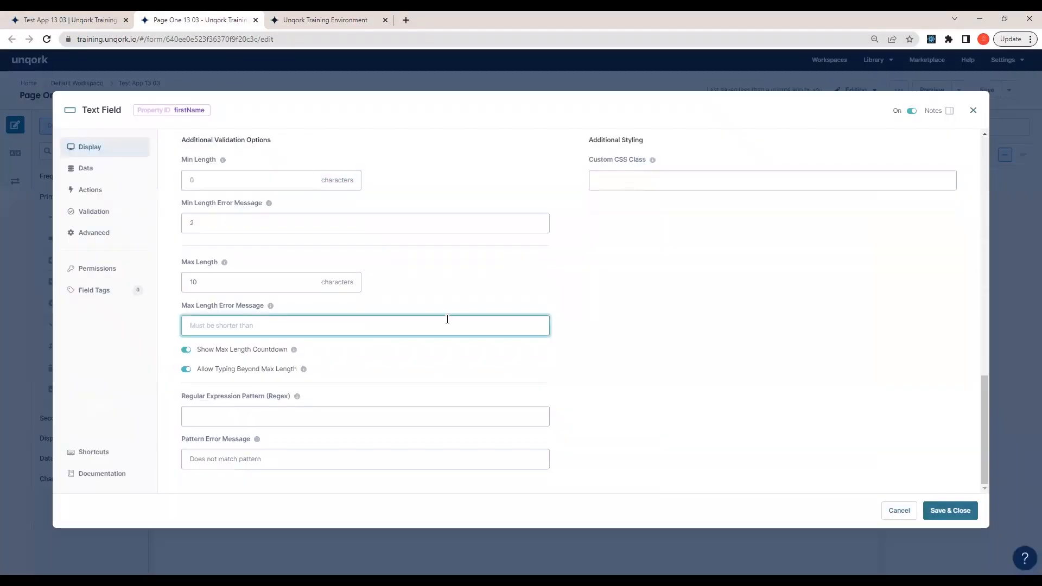
- Review the Regular Expression Pattern (Regex) and Pattern Error Message settings alongside the First Name field in the preview
{"action": "left_click", "coordinate": [255, 422]}
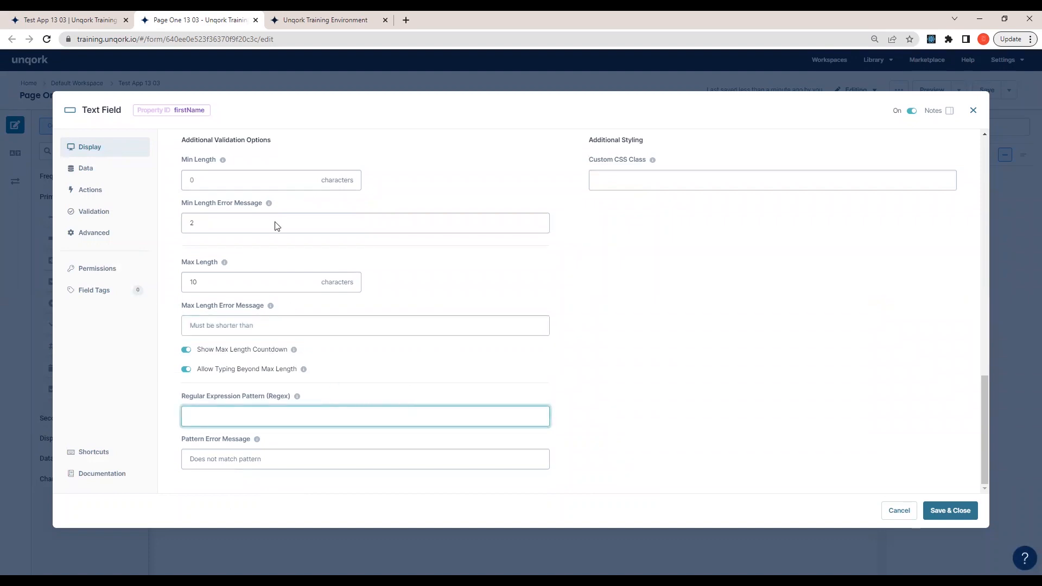
{"action": "left_click", "coordinate": [274, 17]}
{"action": "left_click", "coordinate": [345, 111]}
{"action": "key", "text": "ctrl+a"}
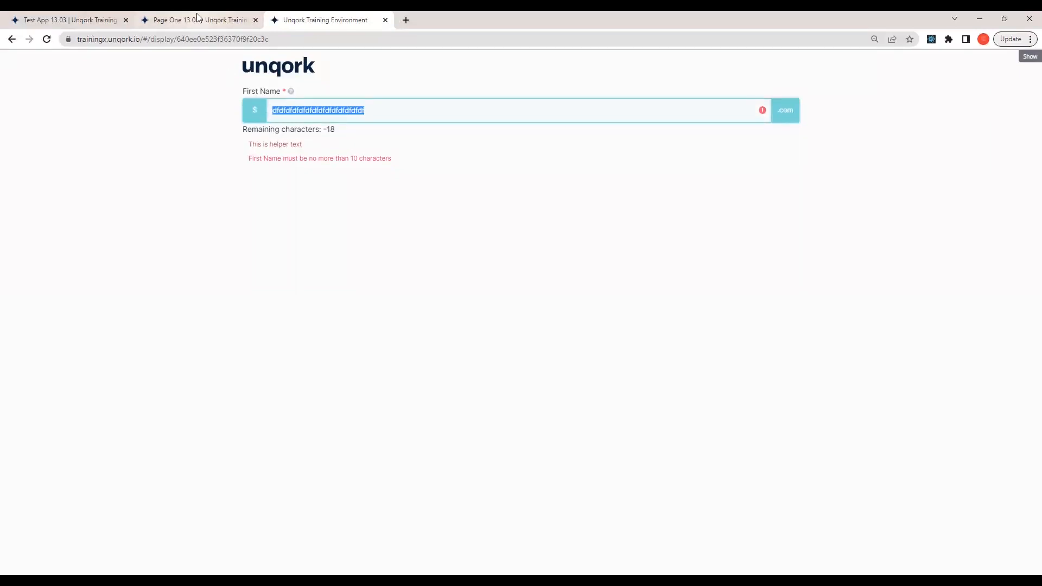
{"action": "mouse_move", "coordinate": [197, 17]}
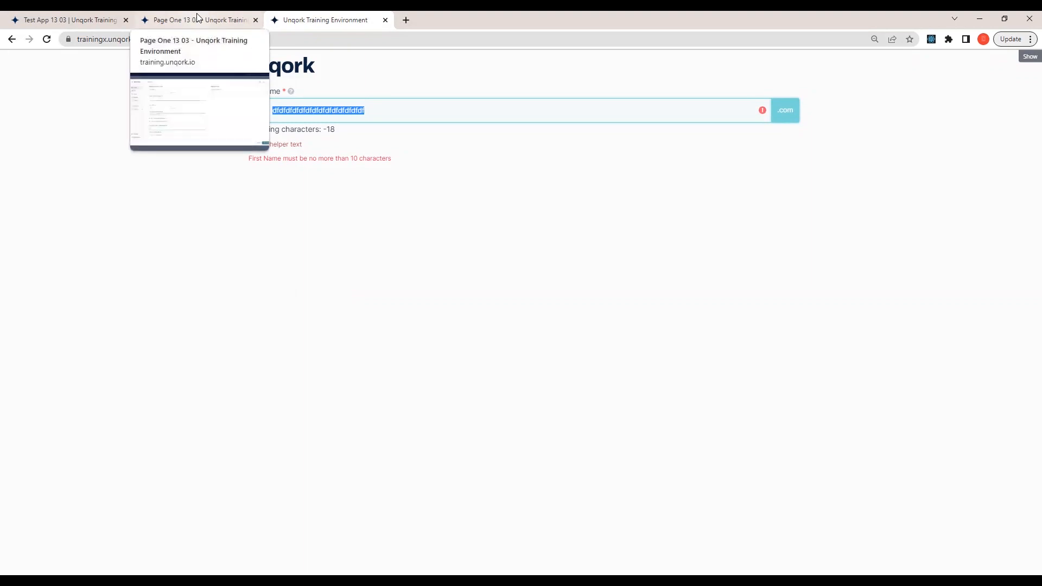
{"action": "left_click", "coordinate": [197, 16]}
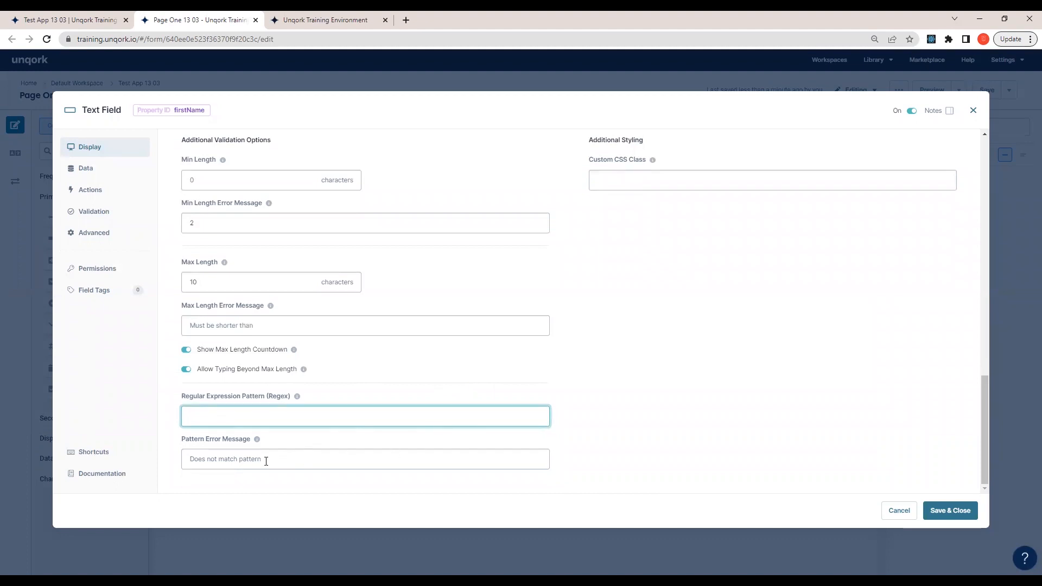
{"action": "left_click", "coordinate": [206, 458]}
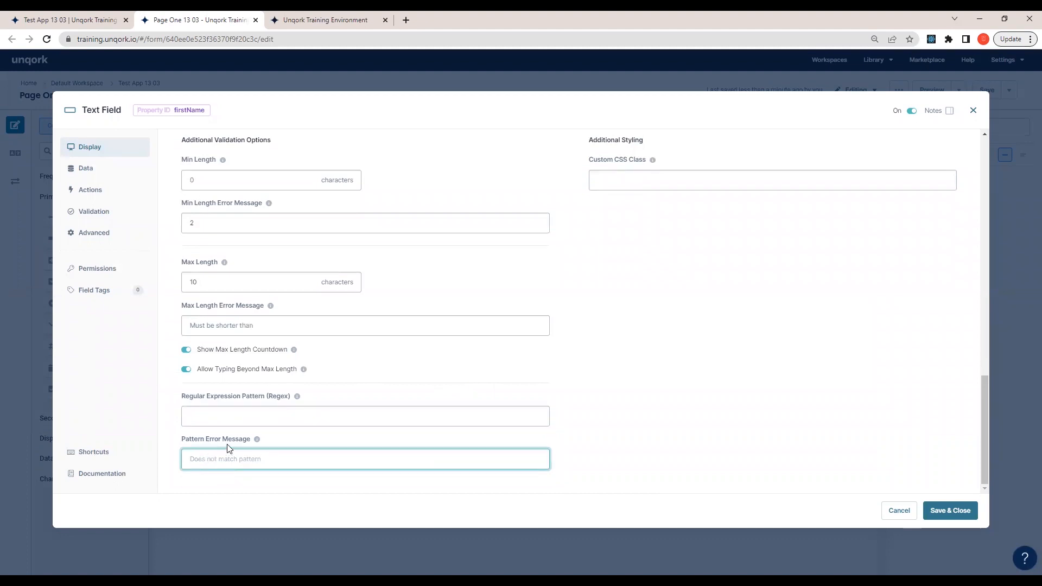
{"action": "left_click", "coordinate": [254, 421]}
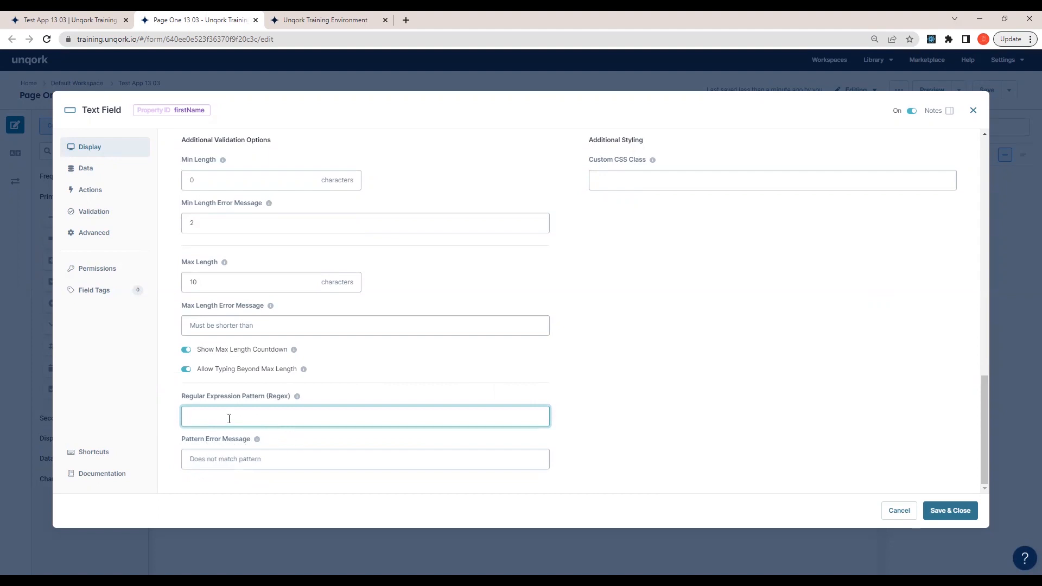
{"action": "left_click", "coordinate": [254, 459]}
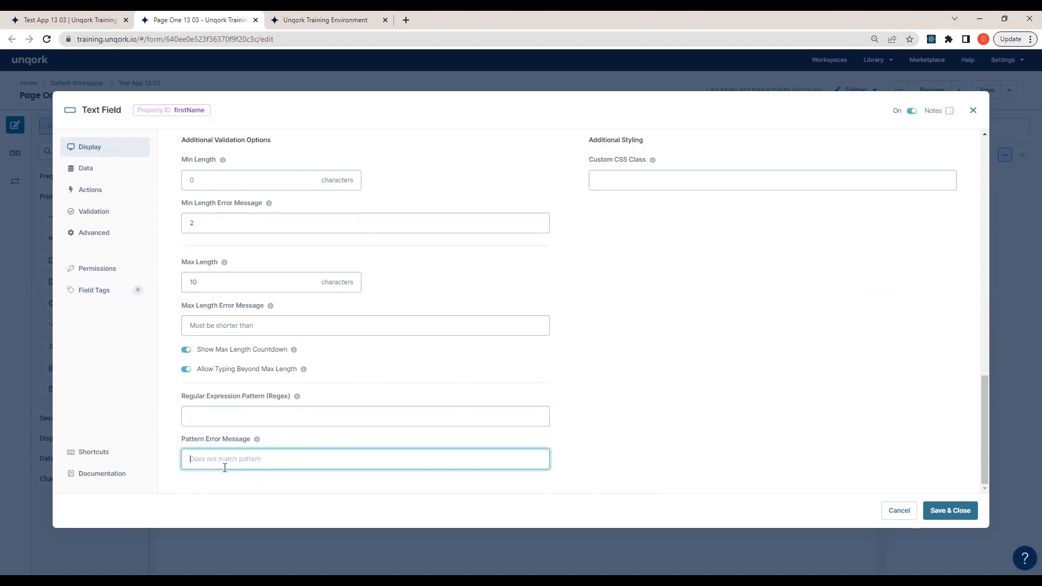
- Examine the Custom CSS Class setting and the neighbouring advanced validation options of the First Name field
{"action": "scroll", "coordinate": [760, 212], "scroll_direction": "up", "scroll_amount": 2}
{"action": "left_click", "coordinate": [630, 286]}
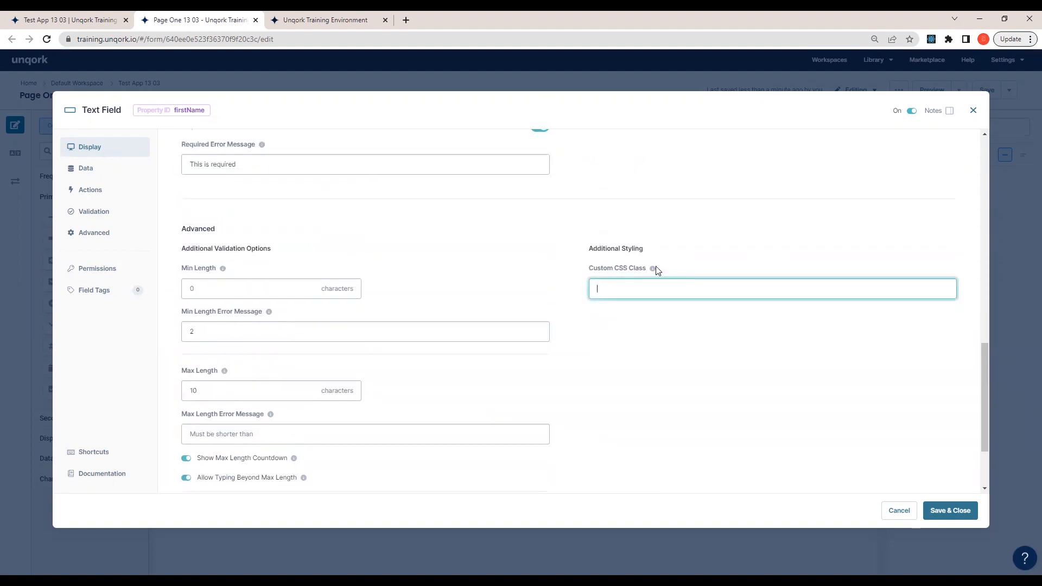
{"action": "mouse_move", "coordinate": [652, 273]}
{"action": "scroll", "coordinate": [337, 362], "scroll_direction": "down", "scroll_amount": 2}
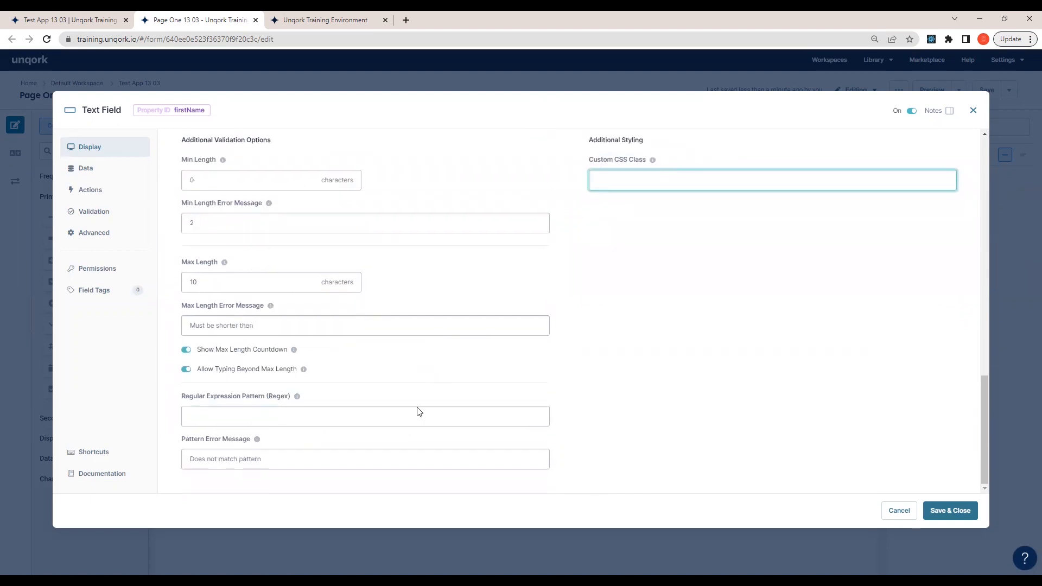
{"action": "scroll", "coordinate": [565, 315], "scroll_direction": "up", "scroll_amount": 1}
{"action": "scroll", "coordinate": [564, 315], "scroll_direction": "up", "scroll_amount": 2}
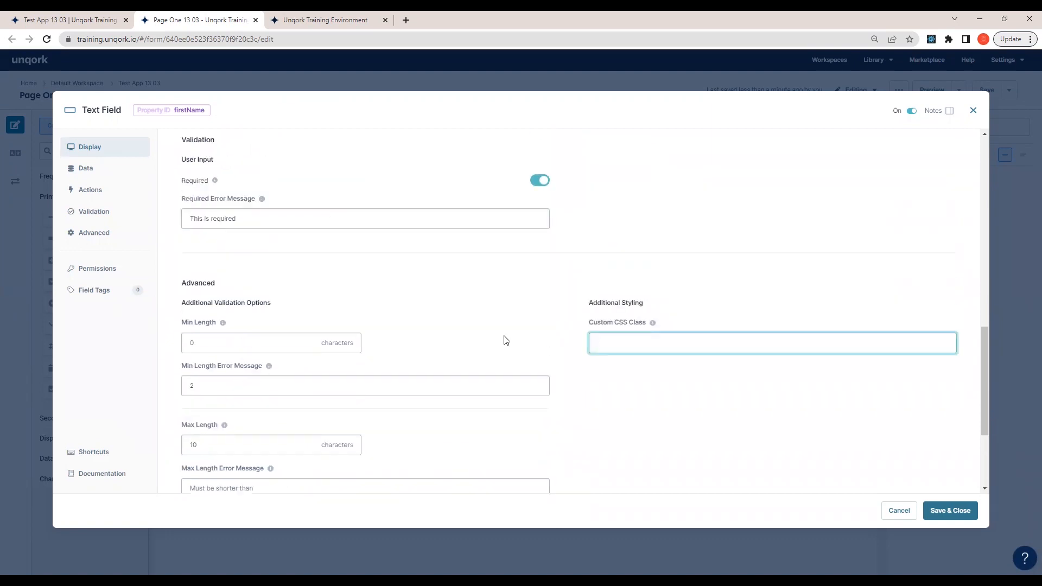
{"action": "scroll", "coordinate": [503, 340], "scroll_direction": "down", "scroll_amount": 3}
- Open the Text Field component documentation from the First Name field's settings and return to the module editor
{"action": "mouse_move", "coordinate": [95, 454]}
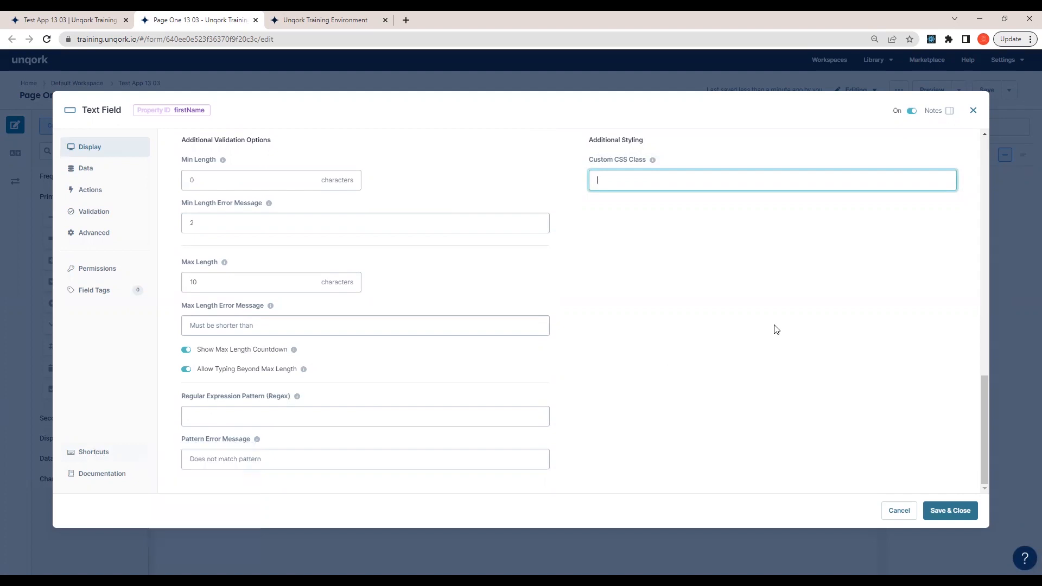
{"action": "left_click", "coordinate": [100, 474]}
{"action": "left_click", "coordinate": [219, 20]}
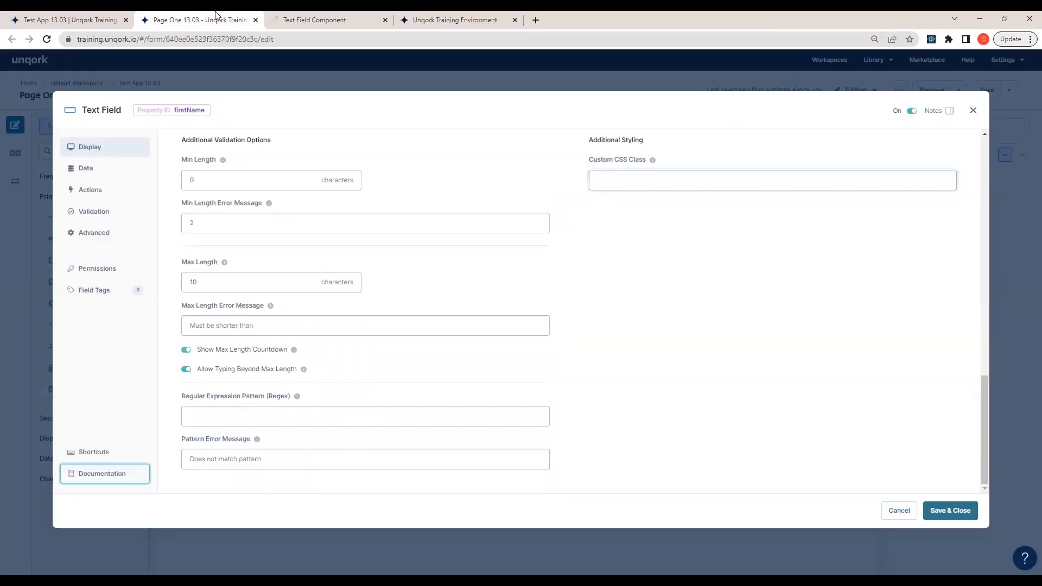
- Skim the overview and configuration window sections of the Text Field component documentation and return to the module editor
{"action": "left_click", "coordinate": [313, 18]}
{"action": "left_click", "coordinate": [223, 18]}
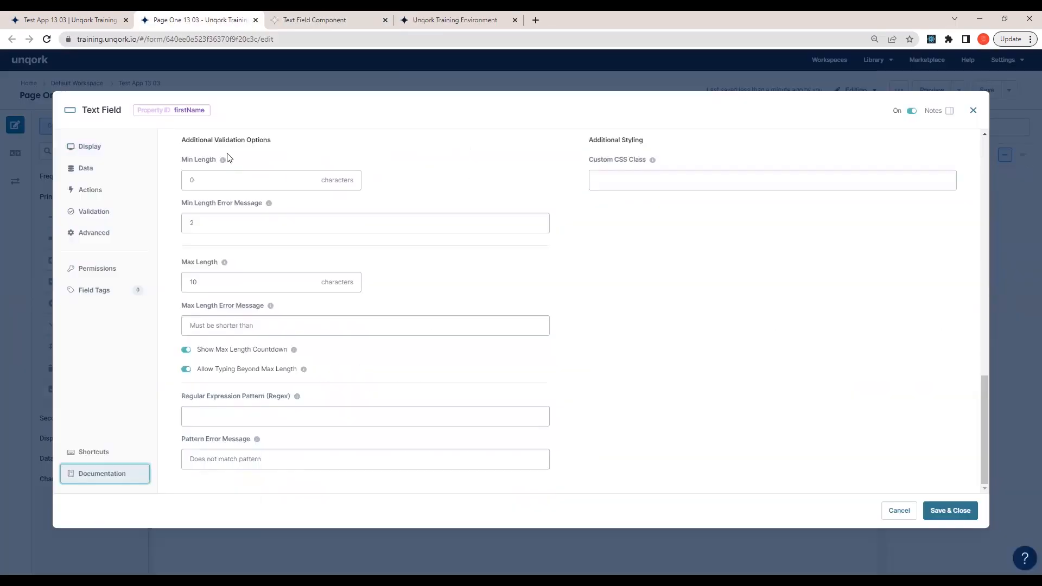
{"action": "left_click", "coordinate": [321, 21]}
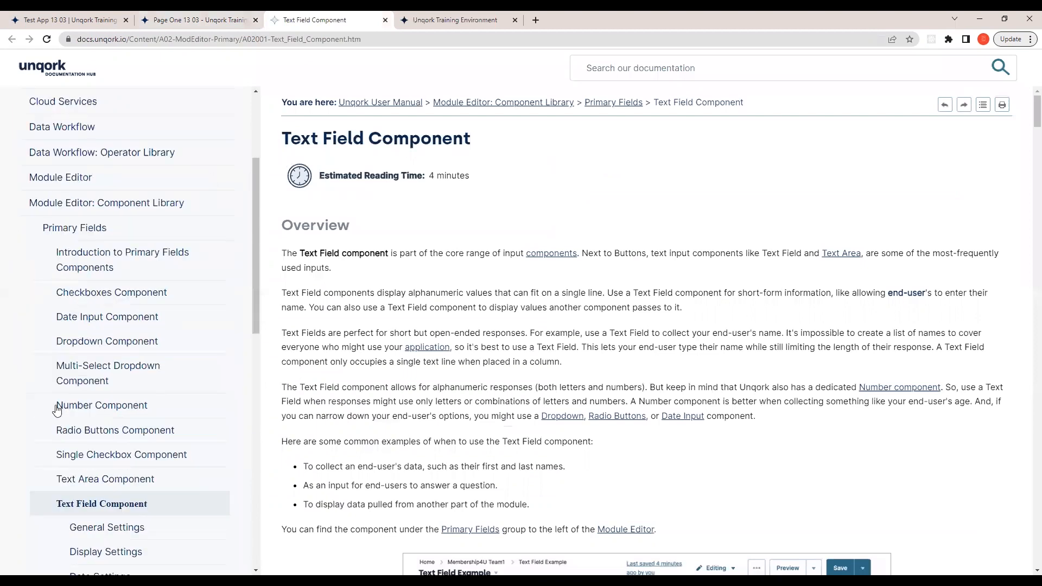
{"action": "key", "text": "ctrl+shift+Tab"}
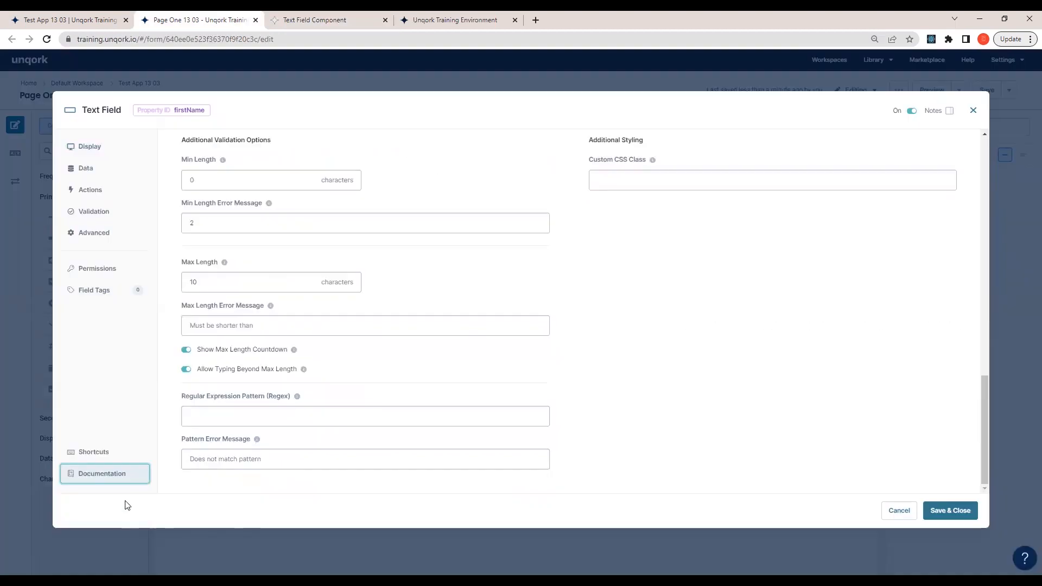
{"action": "left_click", "coordinate": [327, 18]}
{"action": "scroll", "coordinate": [516, 327], "scroll_direction": "down", "scroll_amount": 9}
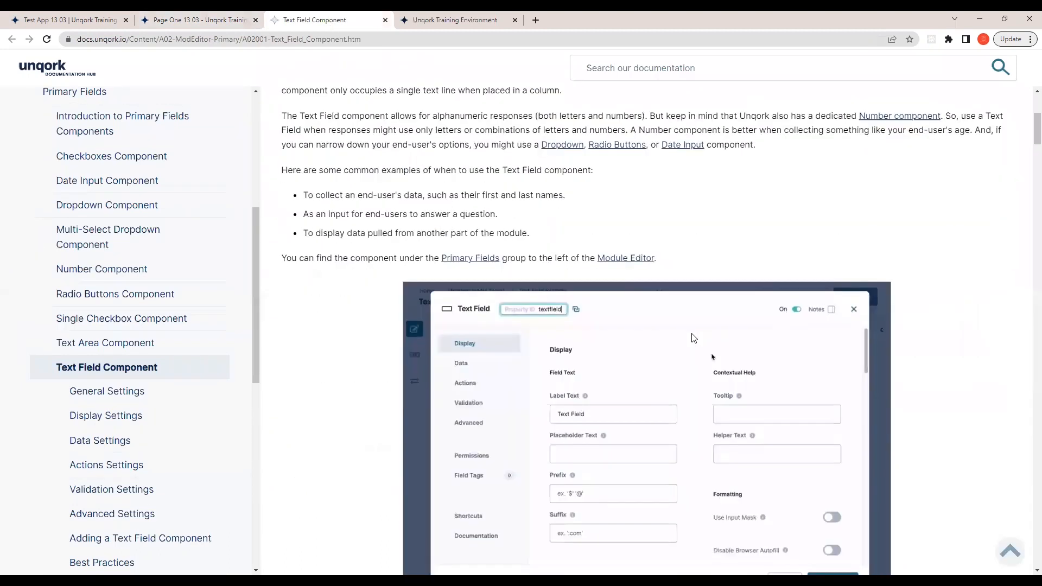
{"action": "scroll", "coordinate": [543, 302], "scroll_direction": "down", "scroll_amount": 7}
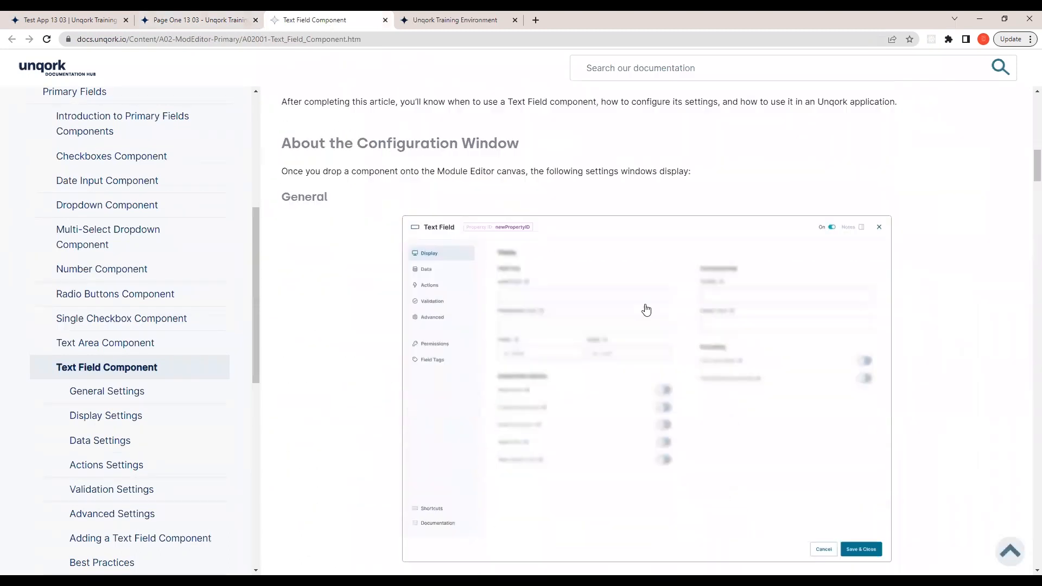
{"action": "scroll", "coordinate": [635, 302], "scroll_direction": "up", "scroll_amount": 6}
{"action": "left_click", "coordinate": [218, 16]}
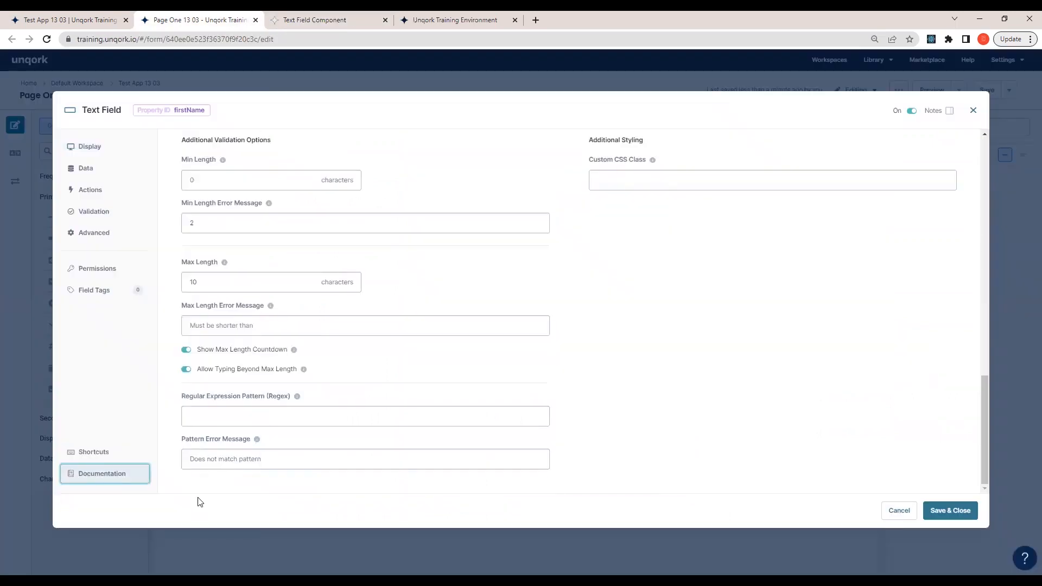
- Add the component note "This is a comment" to the First Name field and save the field's settings
{"action": "scroll", "coordinate": [219, 338], "scroll_direction": "up", "scroll_amount": 5}
{"action": "scroll", "coordinate": [868, 174], "scroll_direction": "up", "scroll_amount": 7}
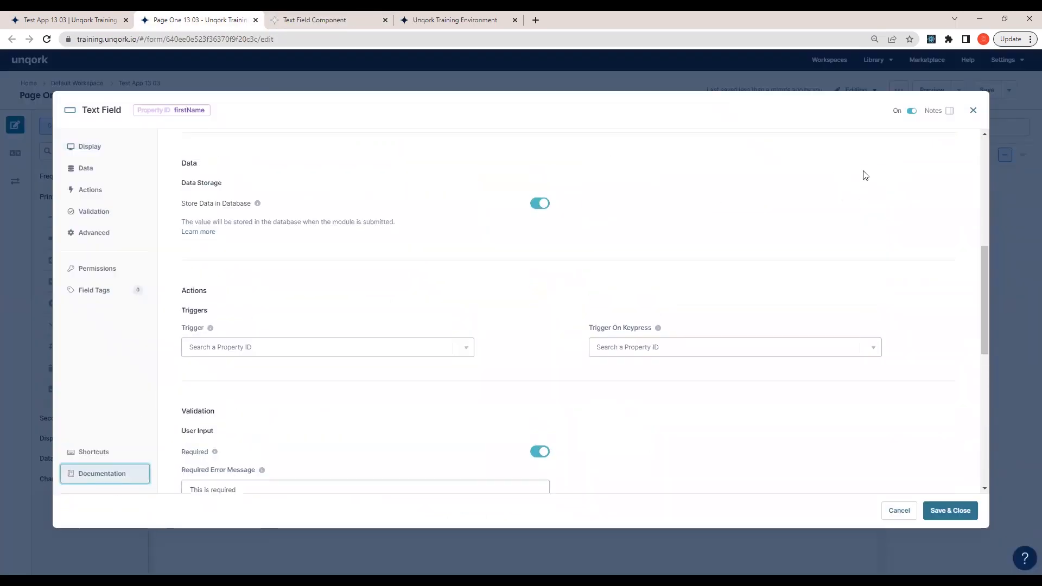
{"action": "left_click", "coordinate": [950, 110]}
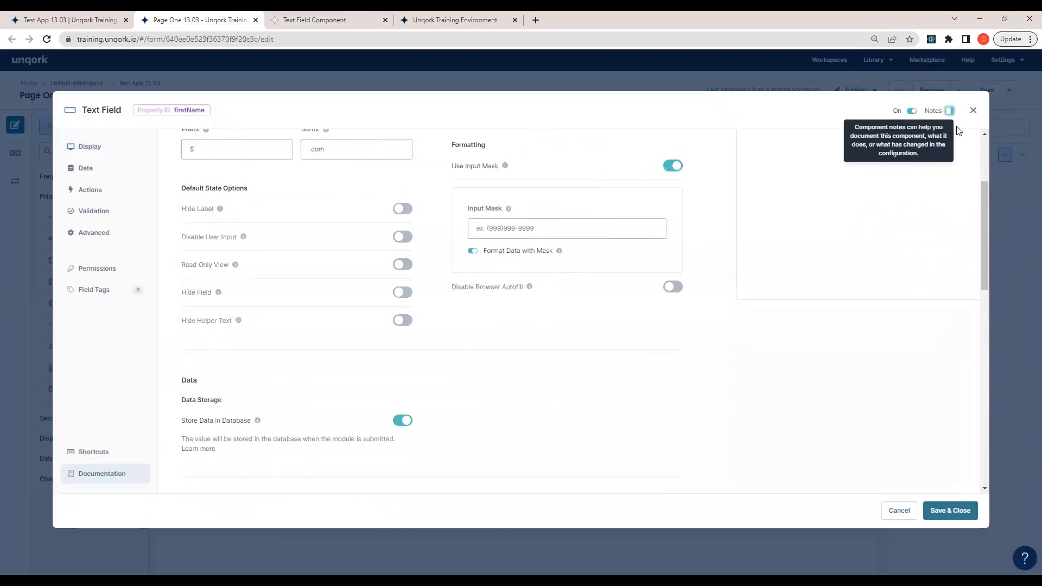
{"action": "scroll", "coordinate": [868, 196], "scroll_direction": "up", "scroll_amount": 3}
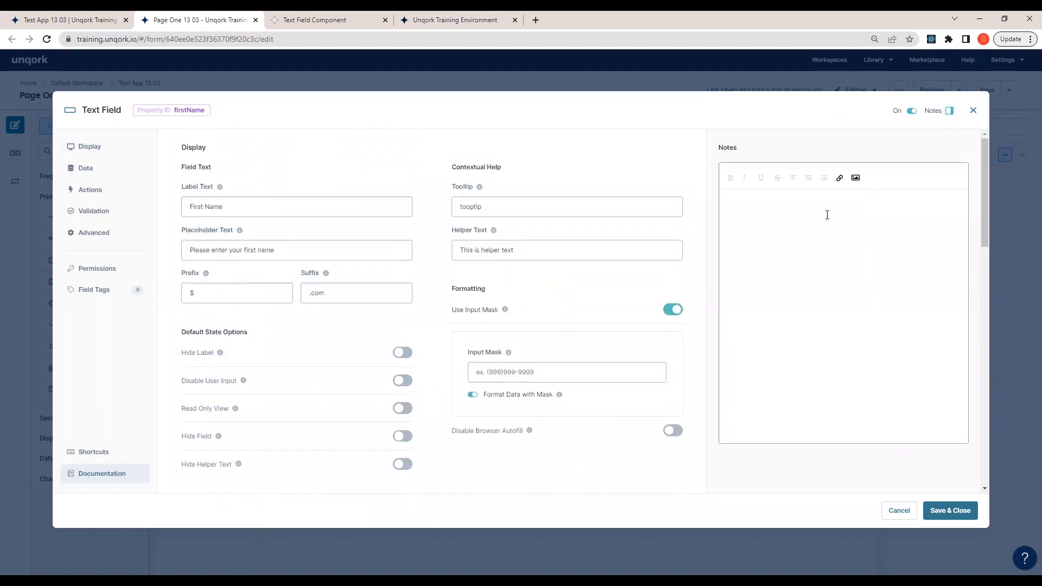
{"action": "left_click", "coordinate": [795, 211]}
{"action": "type", "text": "This is a comment"}
{"action": "left_click", "coordinate": [938, 511]}
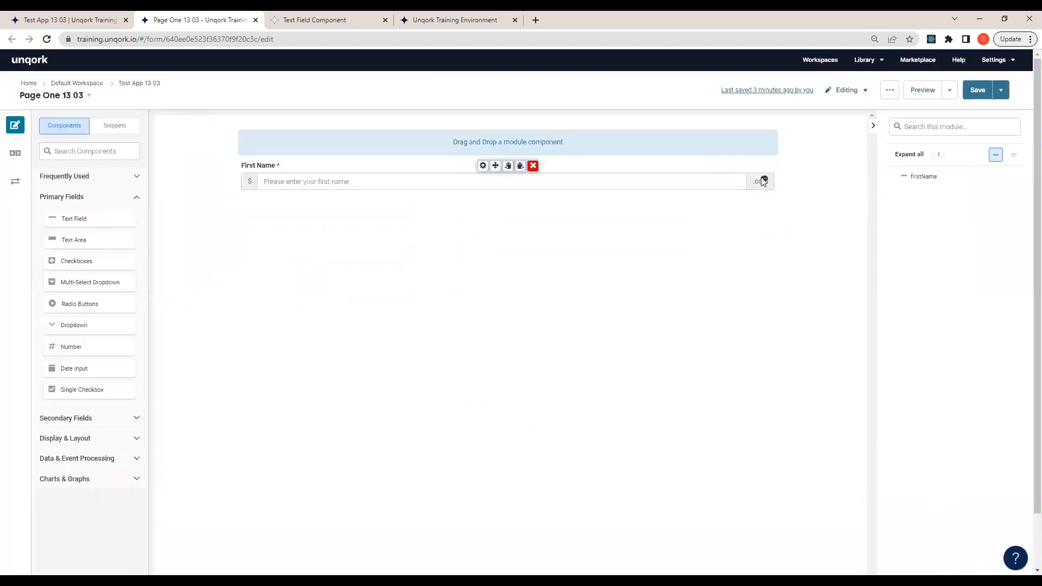
- Save the module, reload its preview and return to the module editor
{"action": "mouse_move", "coordinate": [766, 185]}
{"action": "left_click", "coordinate": [978, 90]}
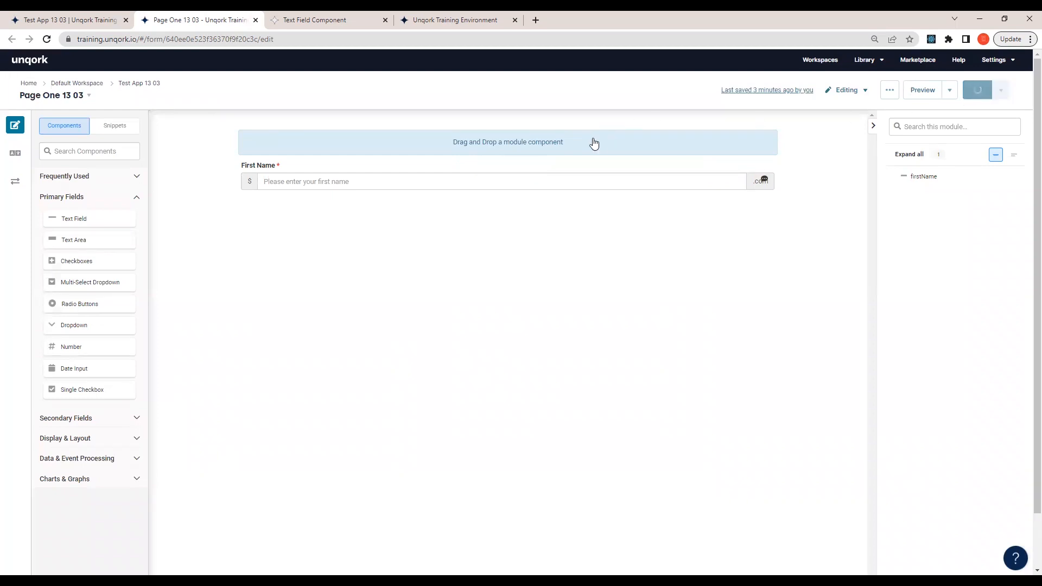
{"action": "left_click", "coordinate": [353, 20]}
{"action": "left_click", "coordinate": [449, 20]}
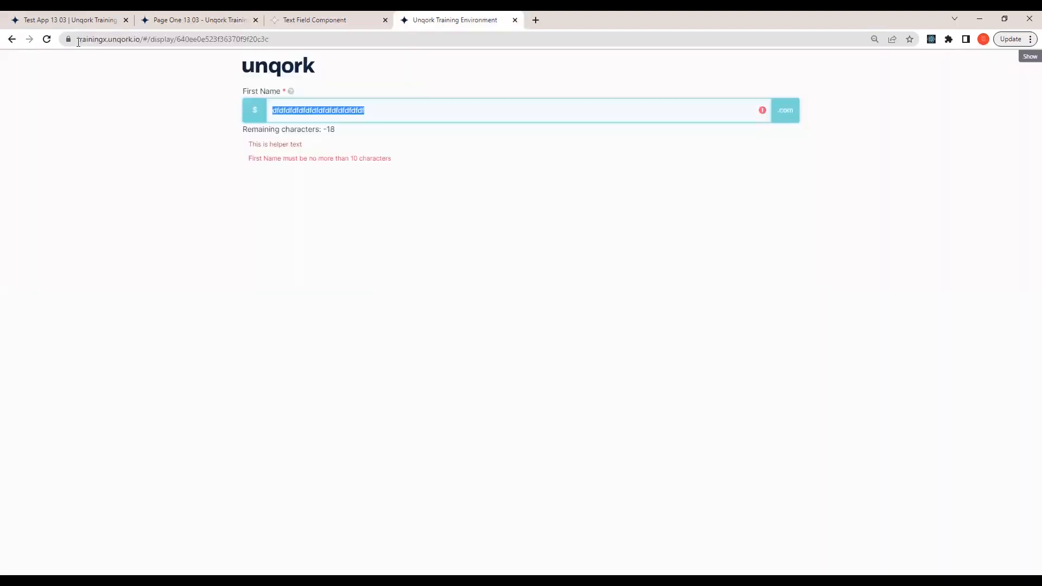
{"action": "left_click", "coordinate": [47, 43]}
{"action": "left_click", "coordinate": [200, 20]}
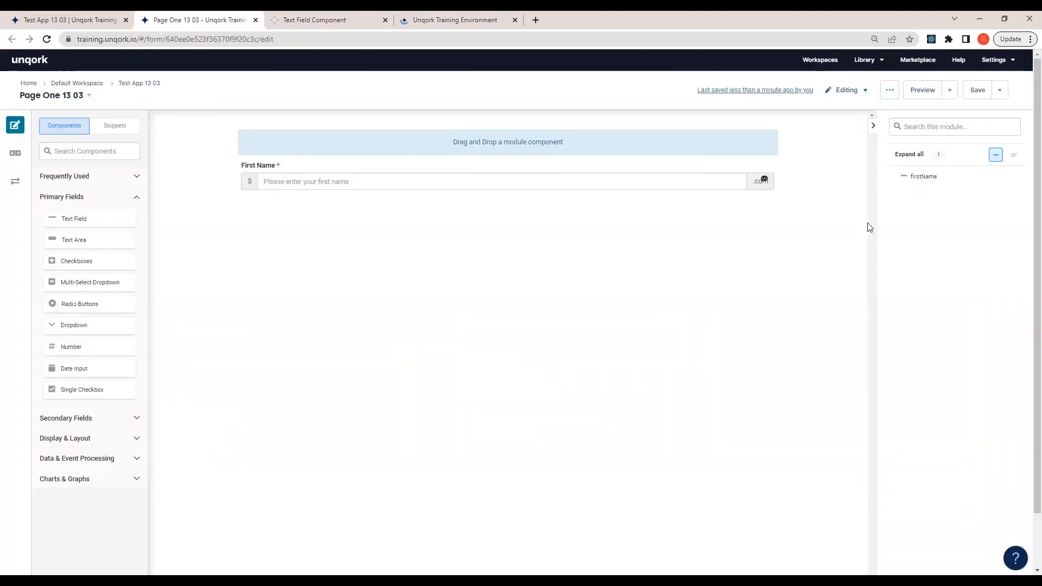
- Read the First Name field's note in the editor and check whether the preview shows it
{"action": "mouse_move", "coordinate": [767, 182]}
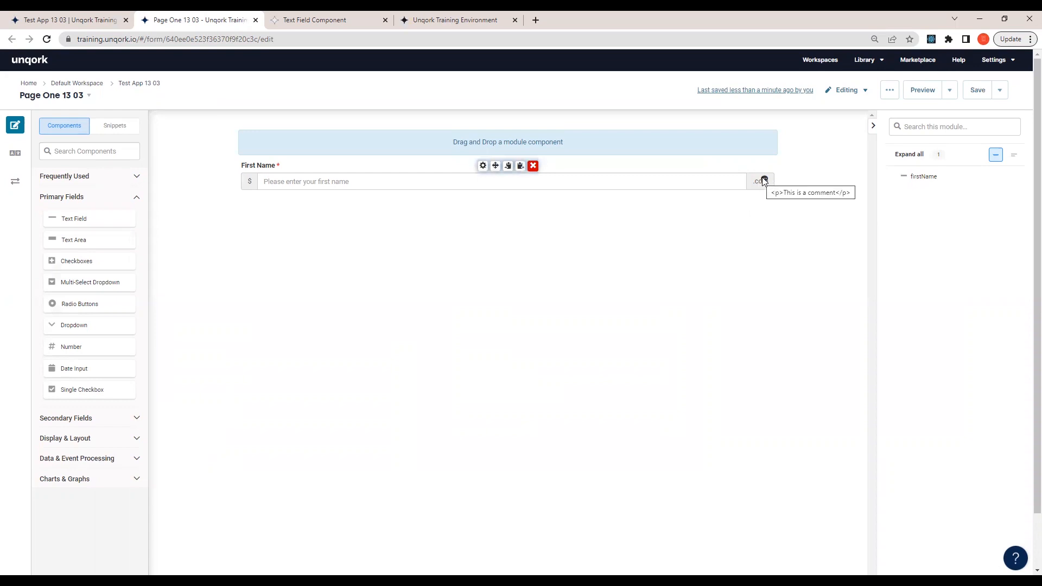
{"action": "left_click", "coordinate": [424, 19]}
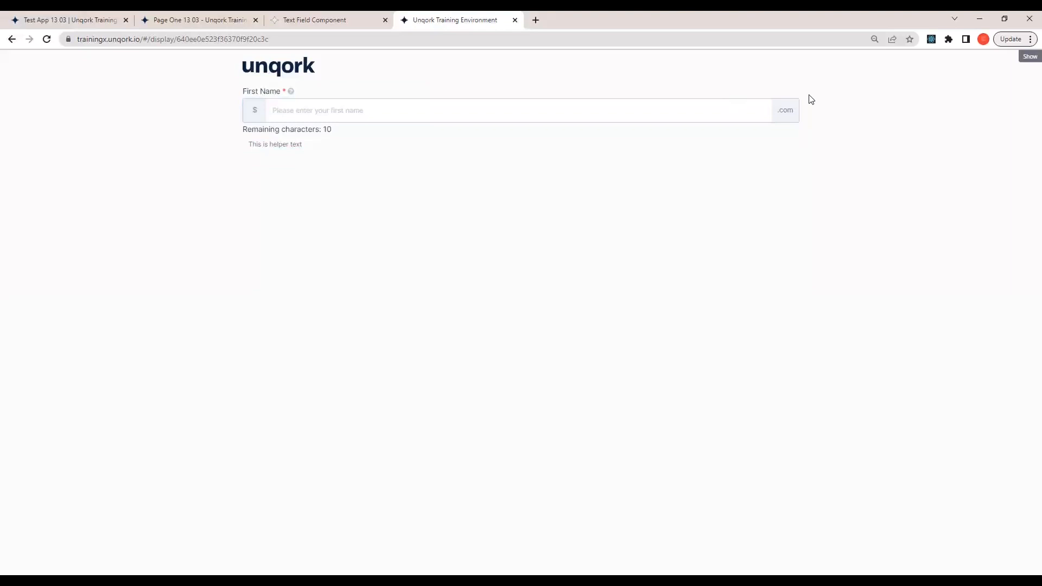
{"action": "left_click", "coordinate": [188, 19]}
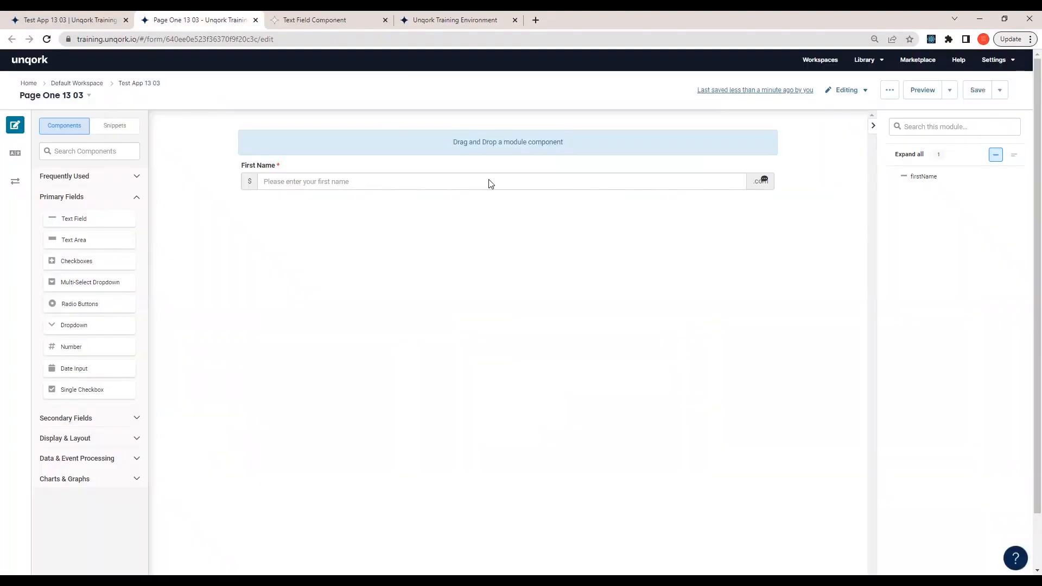
- Reopen the First Name field's settings and review its display, data, actions, validation and advanced sections
{"action": "left_click", "coordinate": [483, 166]}
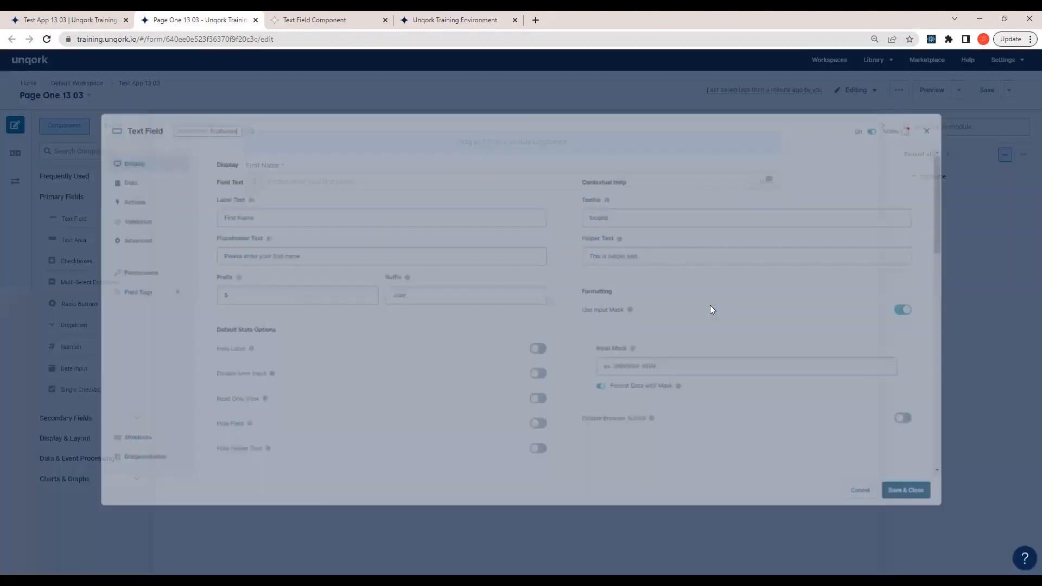
{"action": "scroll", "coordinate": [284, 328], "scroll_direction": "down", "scroll_amount": 1}
{"action": "scroll", "coordinate": [655, 403], "scroll_direction": "down", "scroll_amount": 1}
{"action": "scroll", "coordinate": [655, 404], "scroll_direction": "down", "scroll_amount": 3}
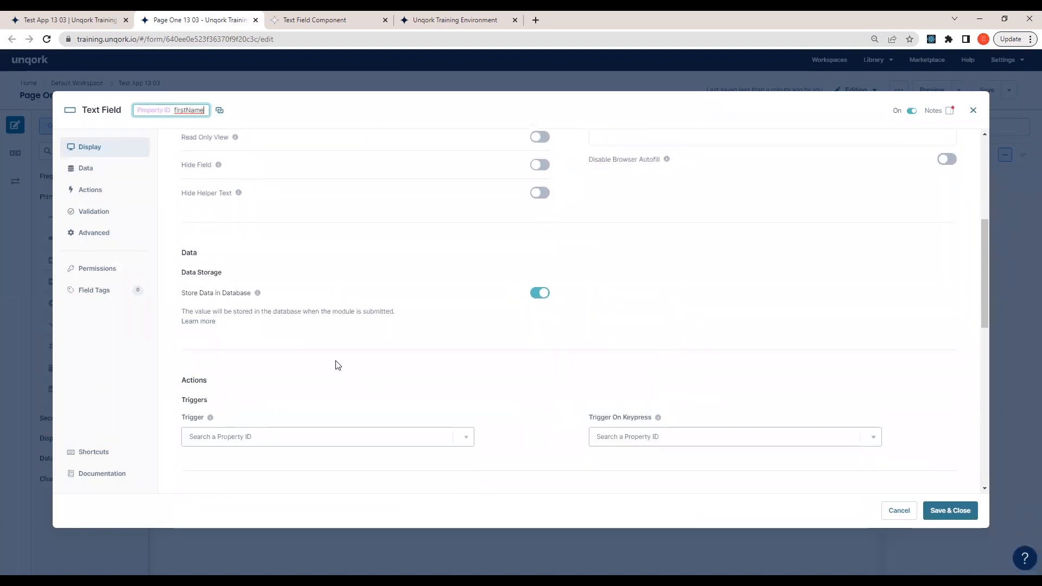
{"action": "scroll", "coordinate": [112, 349], "scroll_direction": "down", "scroll_amount": 1}
{"action": "scroll", "coordinate": [736, 388], "scroll_direction": "down", "scroll_amount": 1}
{"action": "scroll", "coordinate": [736, 387], "scroll_direction": "down", "scroll_amount": 3}
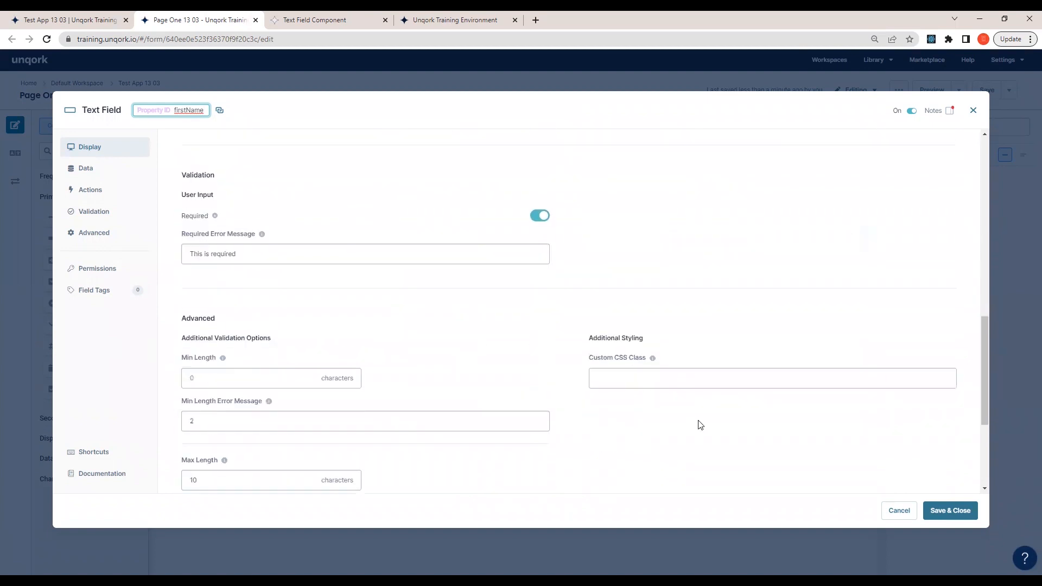
{"action": "scroll", "coordinate": [698, 424], "scroll_direction": "down", "scroll_amount": 3}
{"action": "scroll", "coordinate": [382, 412], "scroll_direction": "up", "scroll_amount": 5}
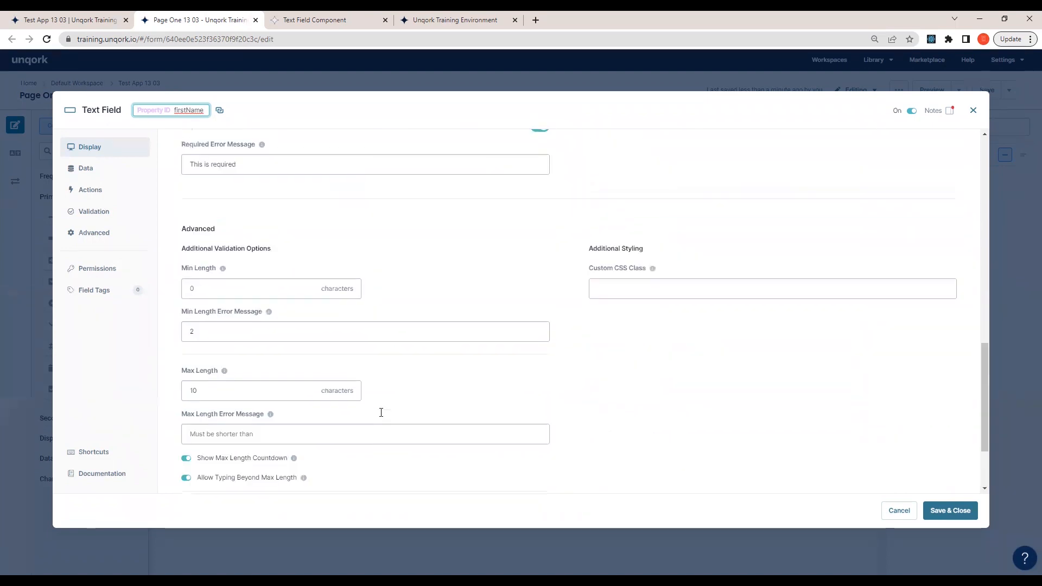
- Revisit the Text Field documentation, recheck the First Name field's validation and advanced settings, and close the settings
{"action": "left_click", "coordinate": [343, 20]}
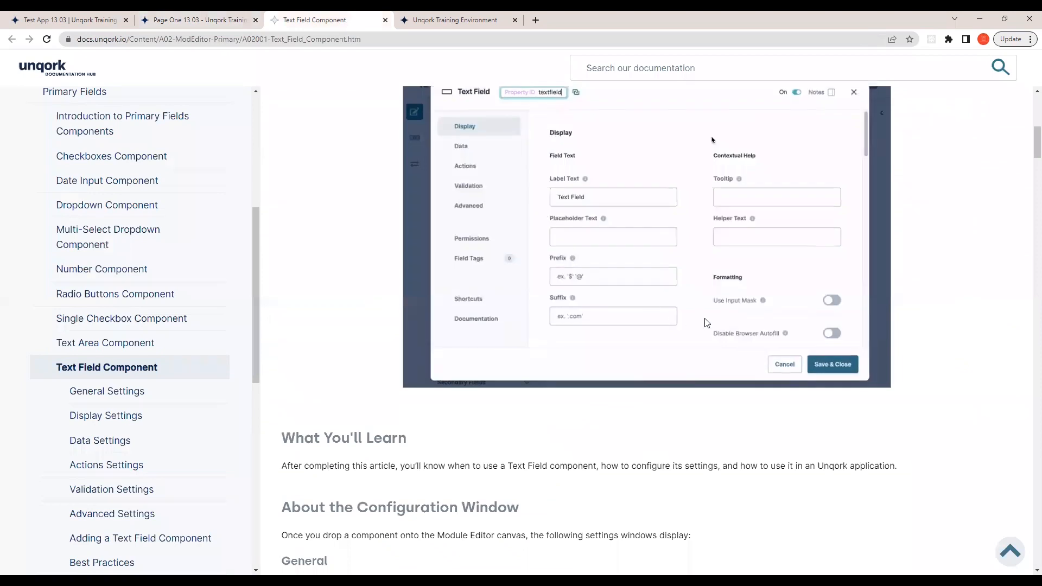
{"action": "scroll", "coordinate": [565, 388], "scroll_direction": "up", "scroll_amount": 5}
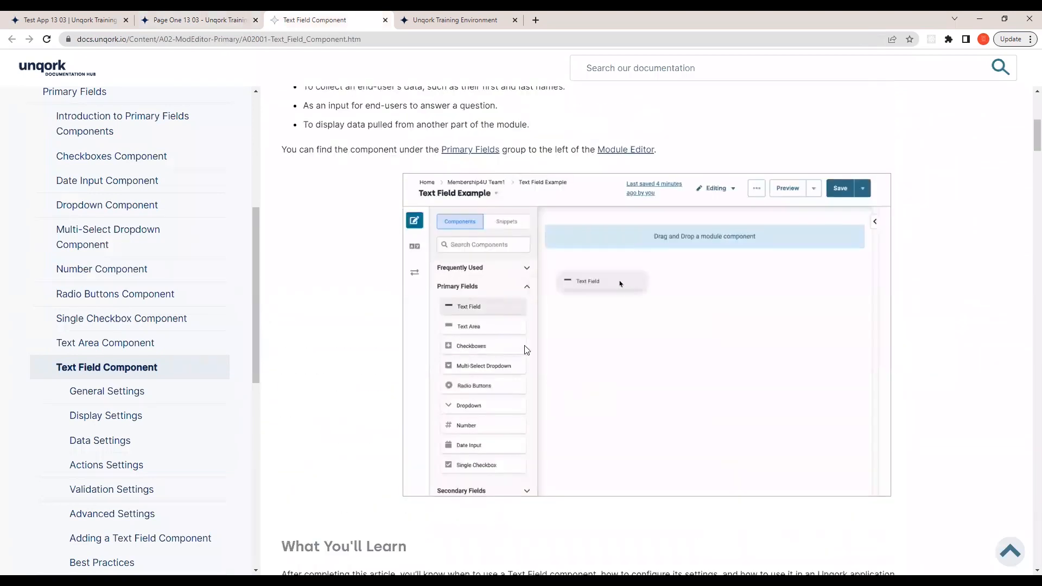
{"action": "left_click", "coordinate": [239, 20]}
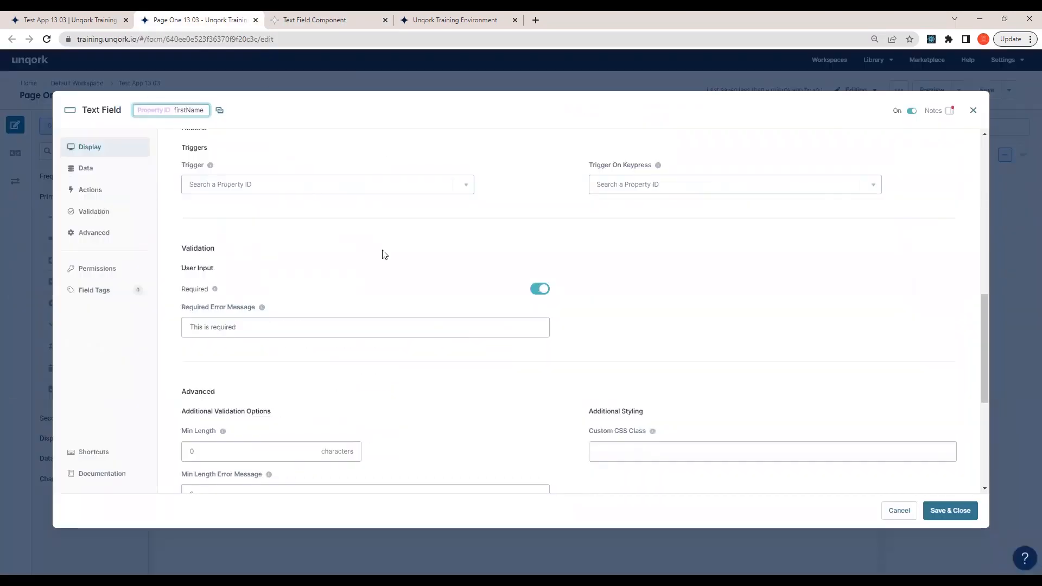
{"action": "scroll", "coordinate": [384, 254], "scroll_direction": "up", "scroll_amount": 3}
{"action": "scroll", "coordinate": [536, 287], "scroll_direction": "down", "scroll_amount": 4}
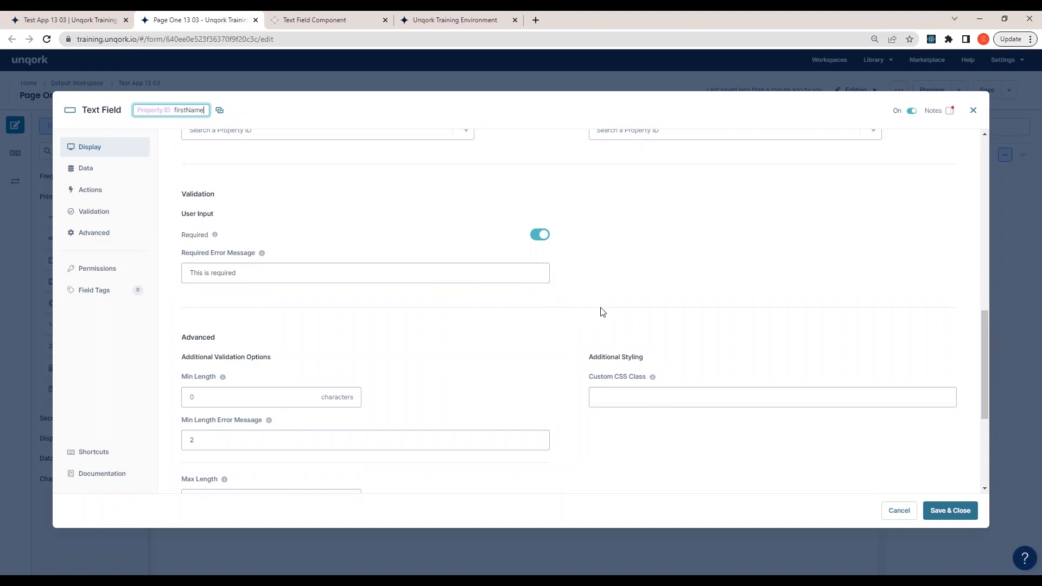
{"action": "scroll", "coordinate": [535, 320], "scroll_direction": "down", "scroll_amount": 3}
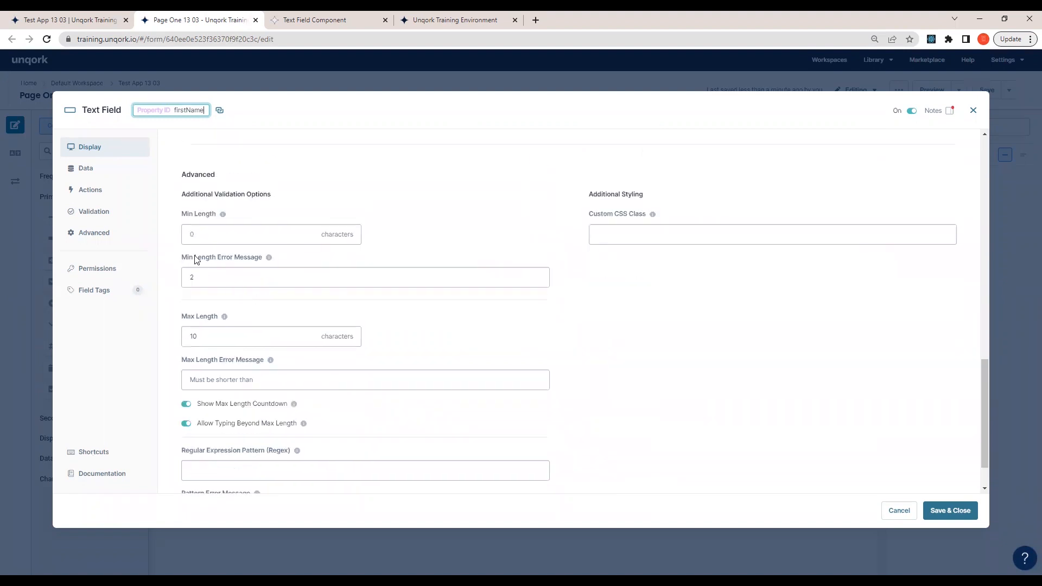
{"action": "scroll", "coordinate": [467, 172], "scroll_direction": "up", "scroll_amount": 4}
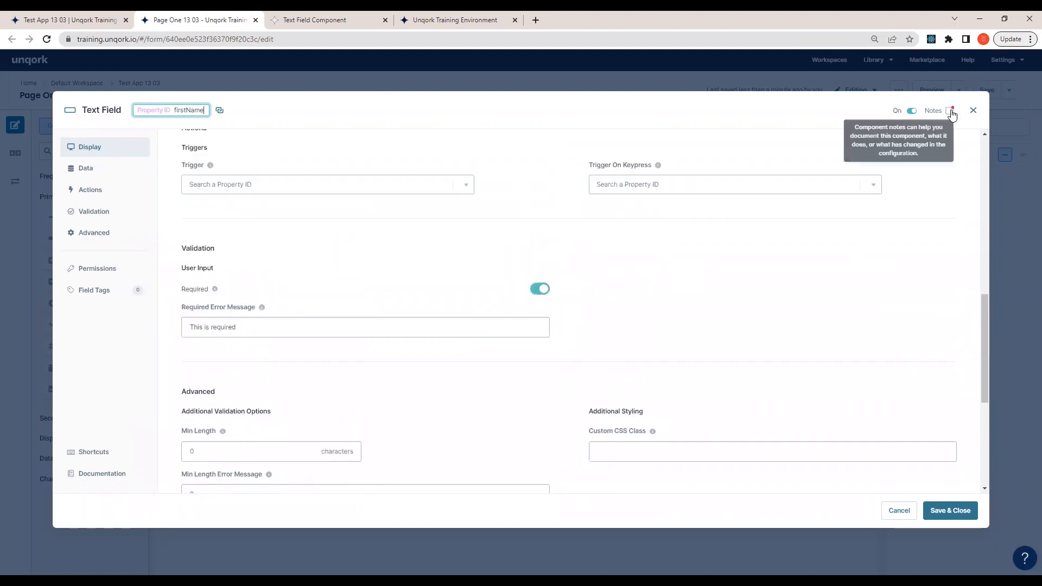
{"action": "left_click", "coordinate": [974, 110]}
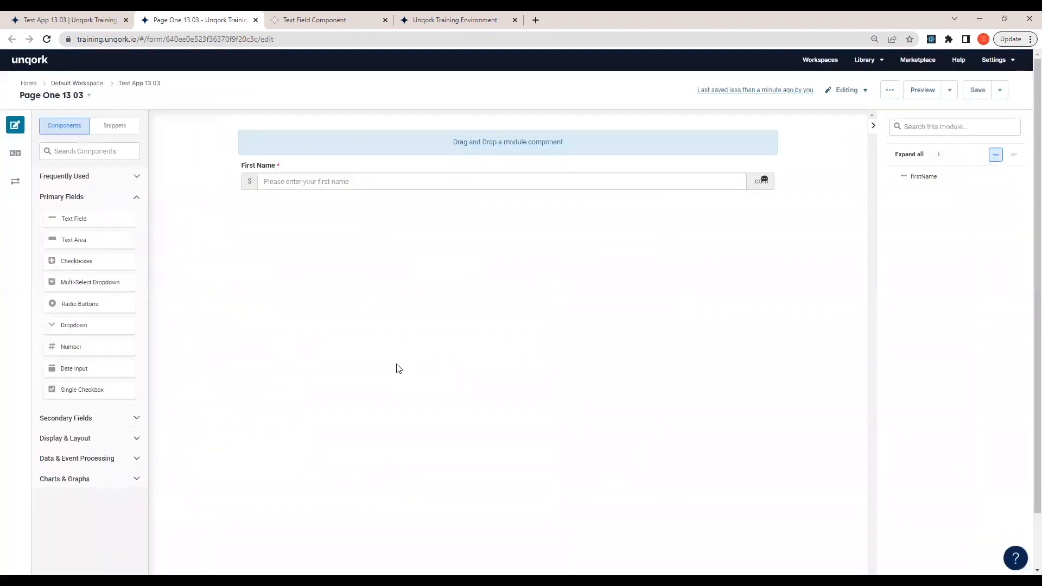
- Add a Text Area component below the First Name field, keep its input height at 3 lines, and save the component and module
{"action": "scroll", "coordinate": [396, 367], "scroll_direction": "down", "scroll_amount": 1}
{"action": "left_click_drag", "start_coordinate": [72, 180], "coordinate": [377, 155]}
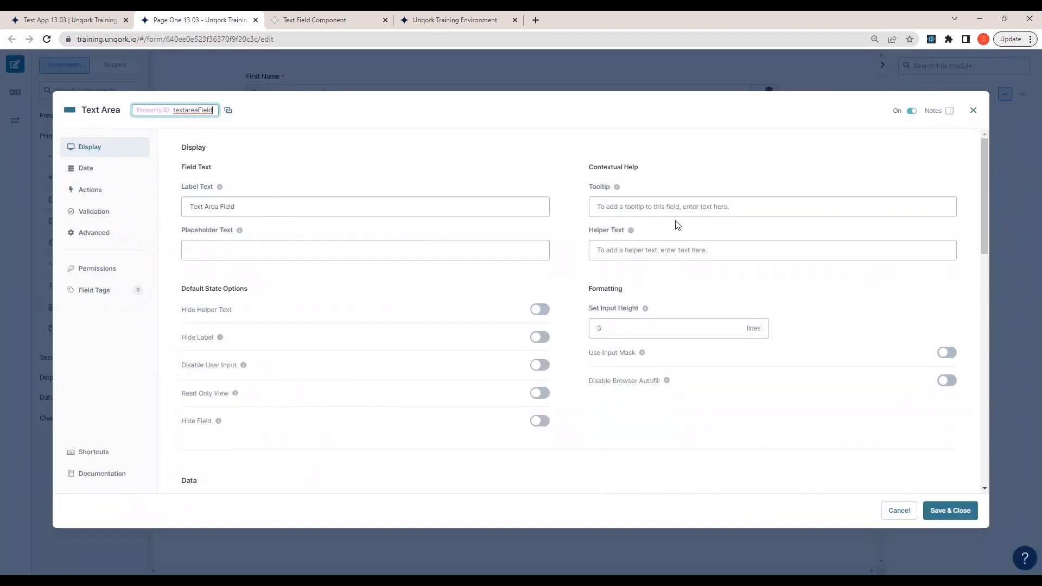
{"action": "scroll", "coordinate": [619, 315], "scroll_direction": "down", "scroll_amount": 4}
{"action": "scroll", "coordinate": [390, 371], "scroll_direction": "down", "scroll_amount": 2}
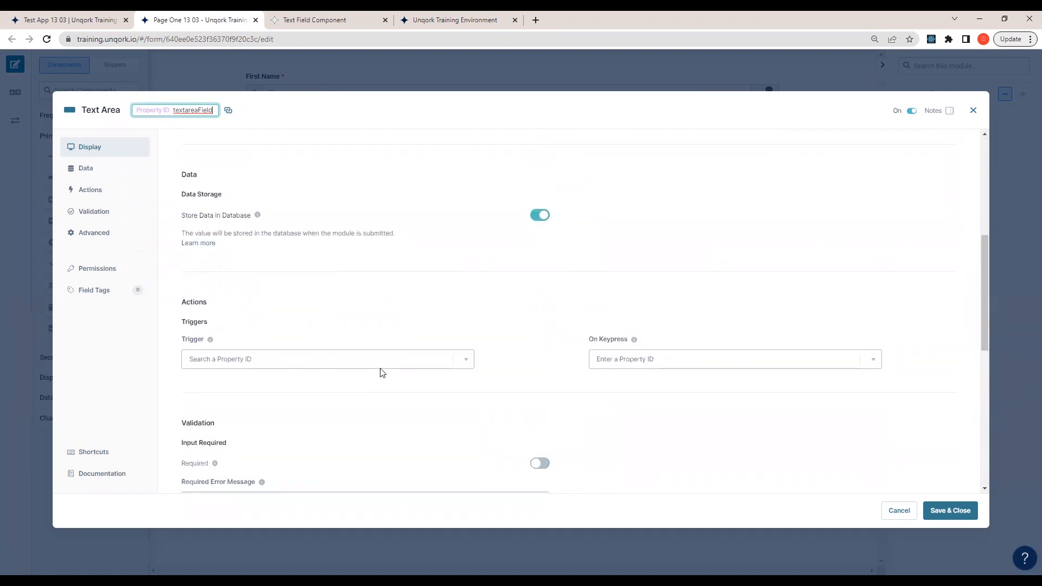
{"action": "scroll", "coordinate": [325, 348], "scroll_direction": "up", "scroll_amount": 6}
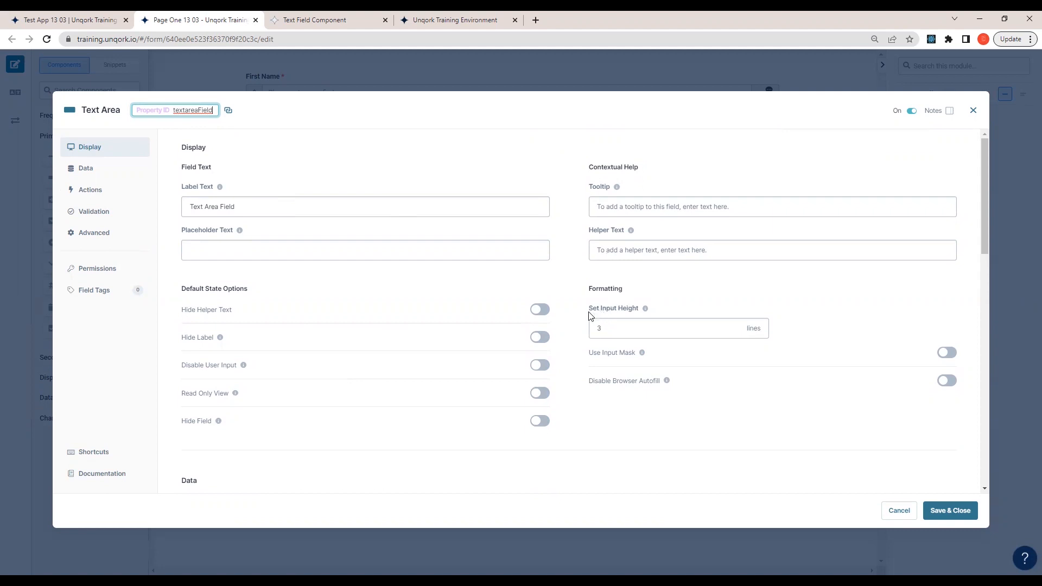
{"action": "left_click", "coordinate": [623, 329]}
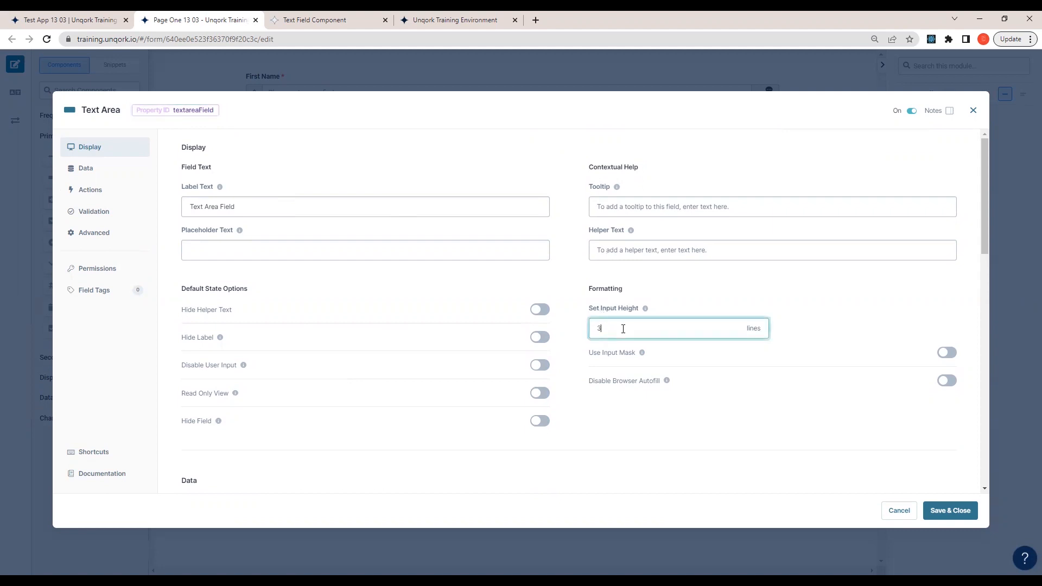
{"action": "left_click", "coordinate": [970, 510]}
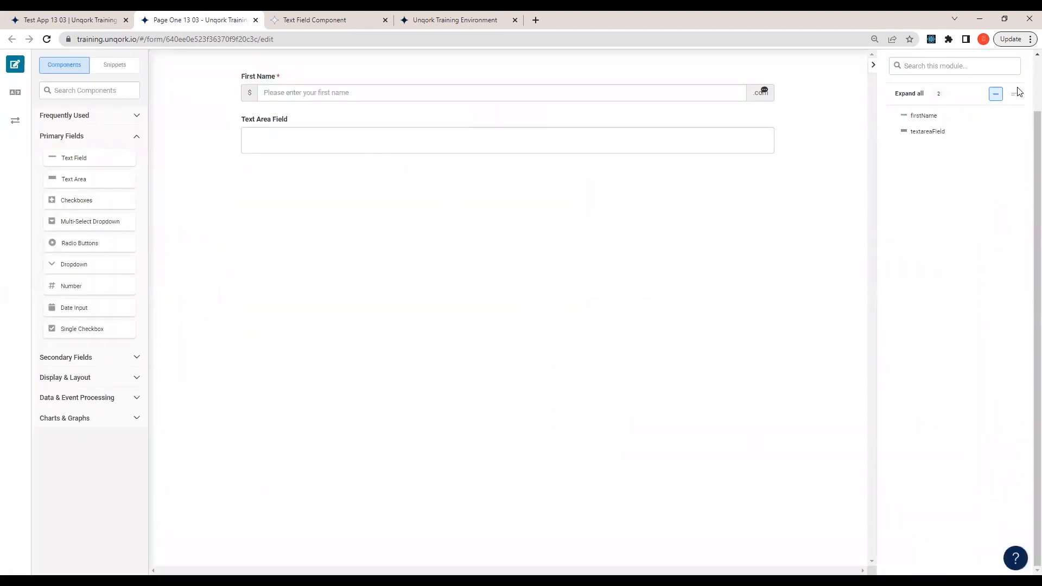
{"action": "scroll", "coordinate": [1010, 92], "scroll_direction": "up", "scroll_amount": 2}
{"action": "left_click", "coordinate": [992, 95]}
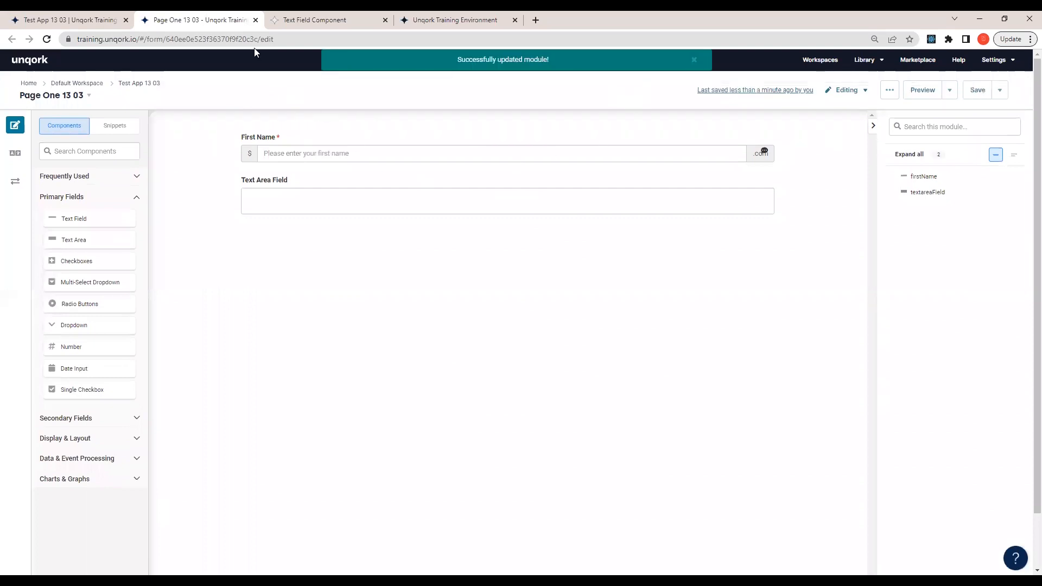
- Reload the module preview and test the Text Area Field by entering "dfdfdfdf"
{"action": "left_click", "coordinate": [303, 16]}
{"action": "left_click", "coordinate": [455, 20]}
{"action": "left_click", "coordinate": [47, 39]}
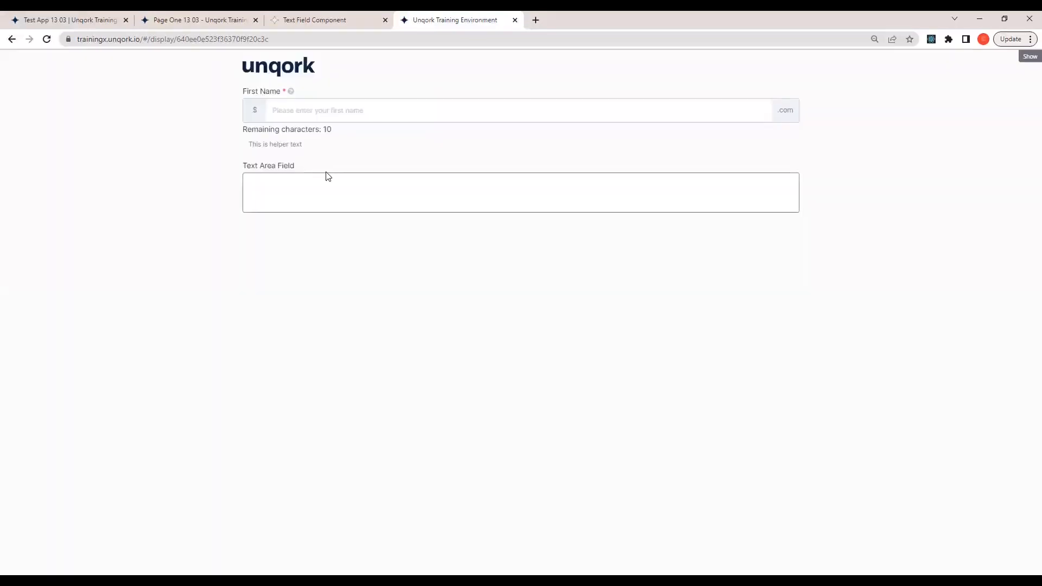
{"action": "left_click", "coordinate": [329, 177]}
{"action": "type", "text": "dfdfdfdf"}
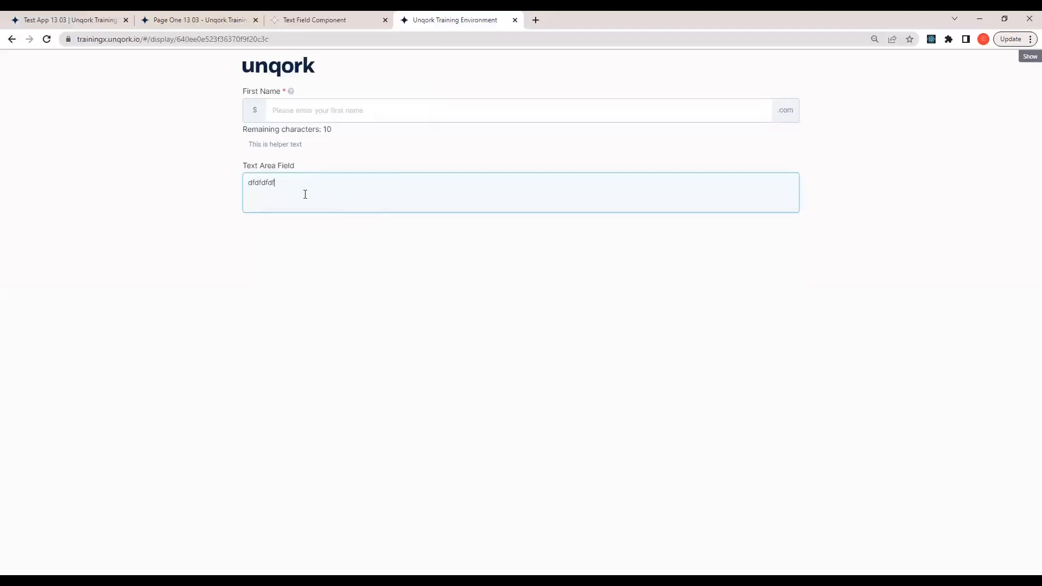
- Set the Text Area Field's input height to 7 lines and save the component and module
{"action": "left_click", "coordinate": [202, 14]}
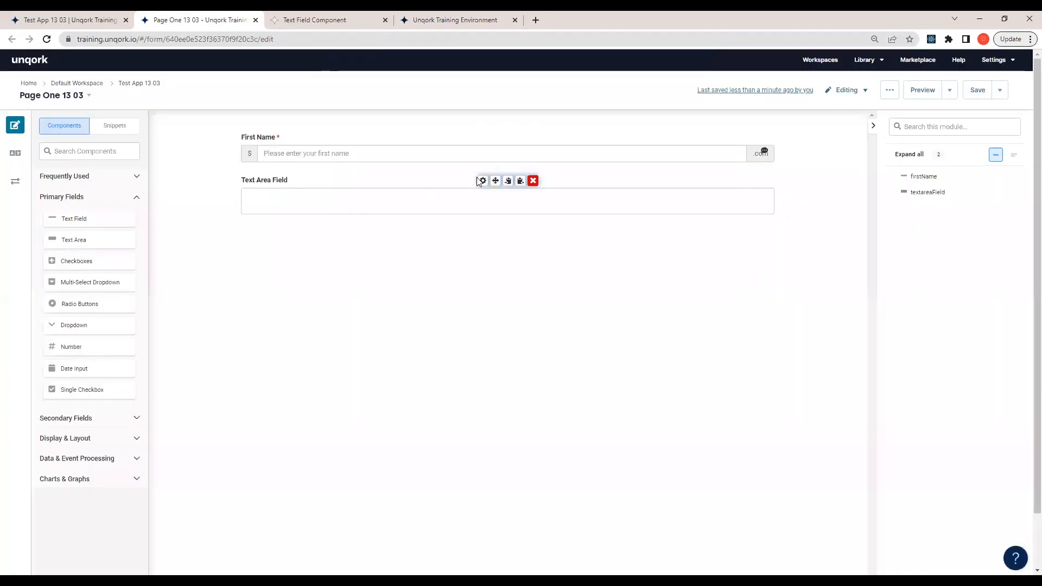
{"action": "left_click", "coordinate": [482, 181]}
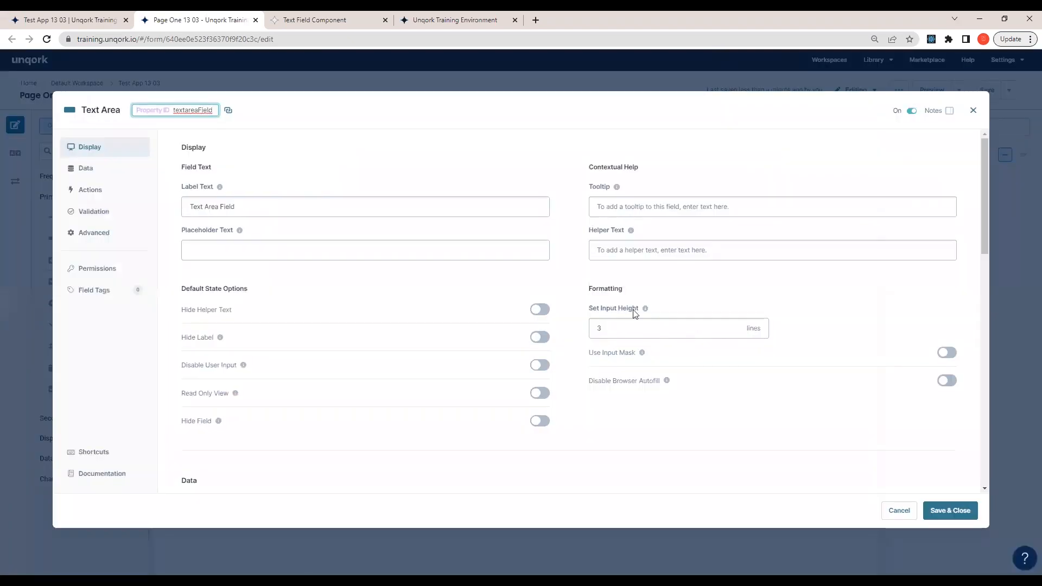
{"action": "left_click_drag", "start_coordinate": [590, 313], "coordinate": [646, 315]}
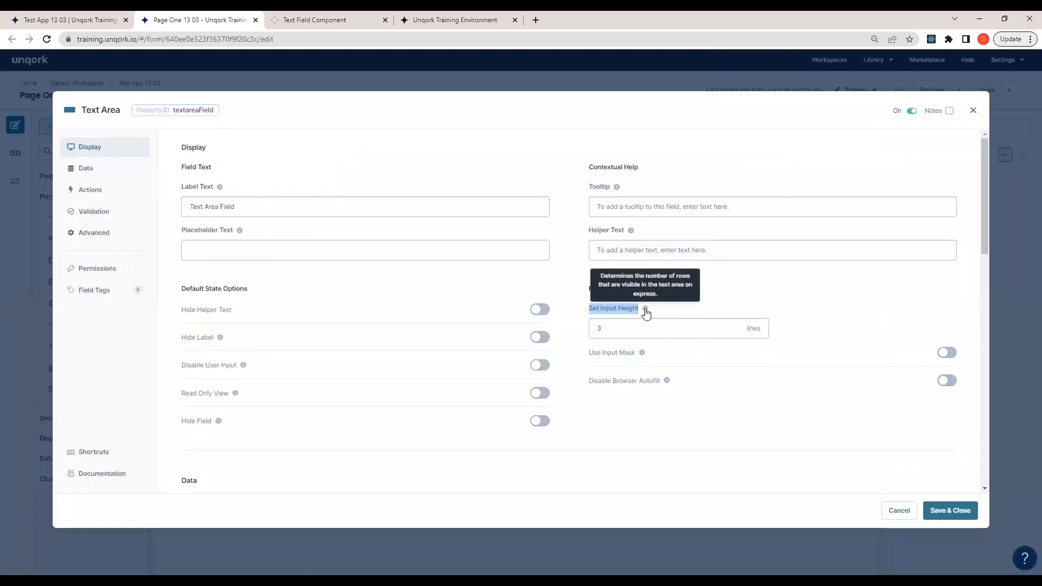
{"action": "left_click", "coordinate": [614, 329]}
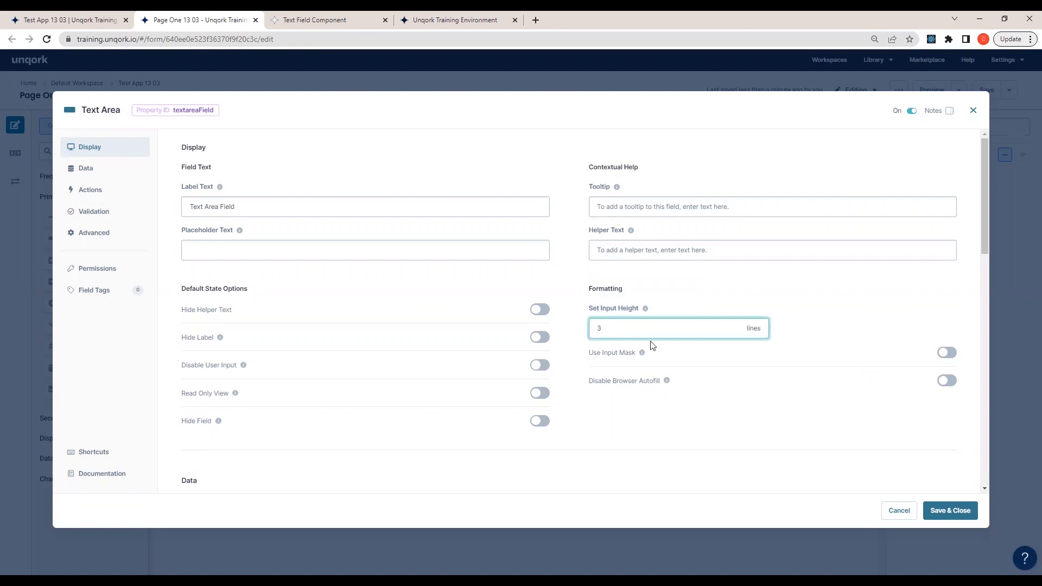
{"action": "left_click_drag", "start_coordinate": [608, 332], "coordinate": [597, 330]}
{"action": "left_click", "coordinate": [946, 512]}
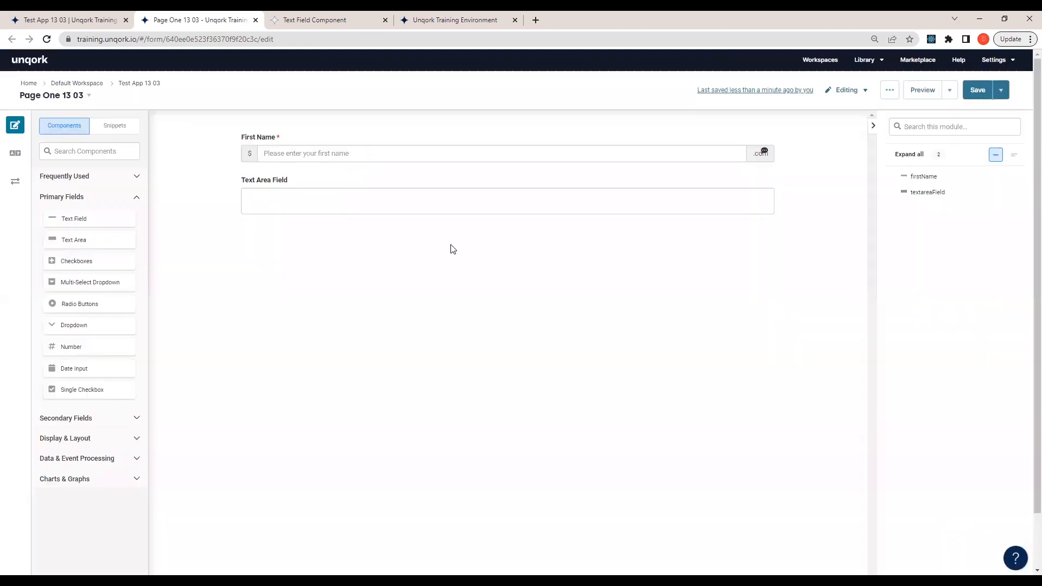
{"action": "left_click", "coordinate": [978, 90]}
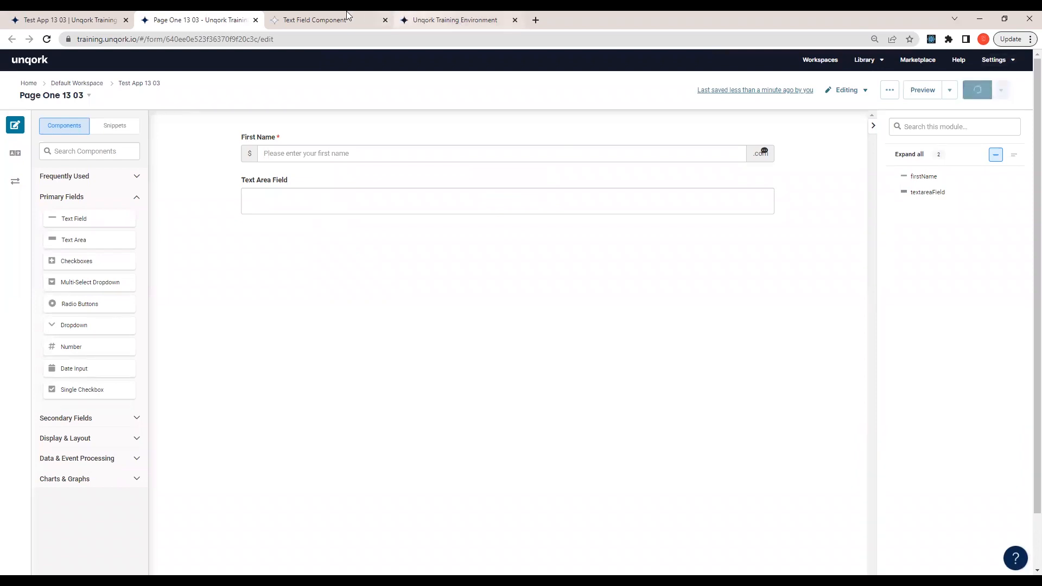
- Reload the module preview and compare the Text Area Field's height with its appearance in the module editor
{"action": "left_click", "coordinate": [455, 20]}
{"action": "left_click", "coordinate": [42, 43]}
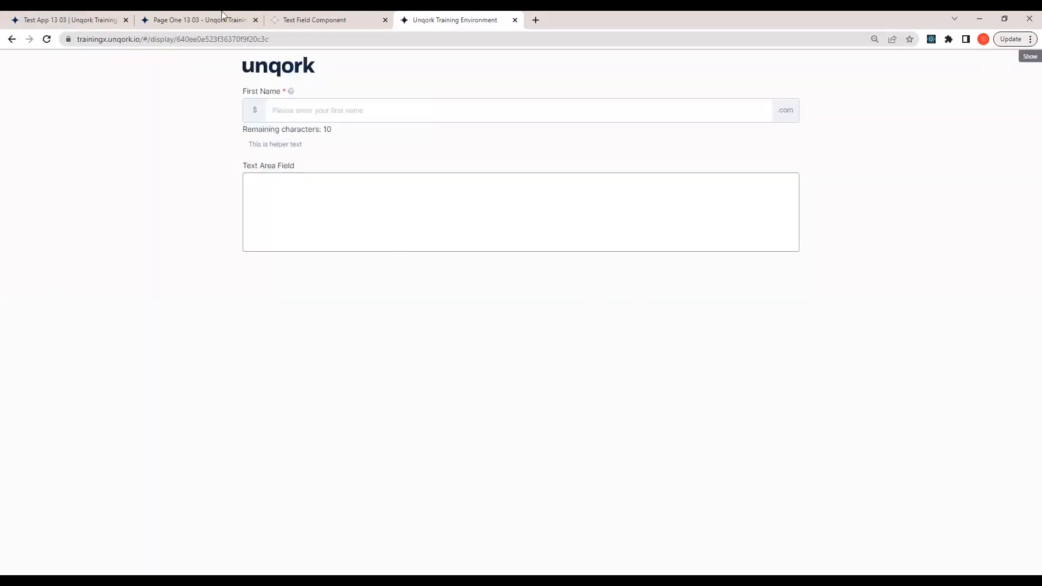
{"action": "left_click", "coordinate": [222, 20]}
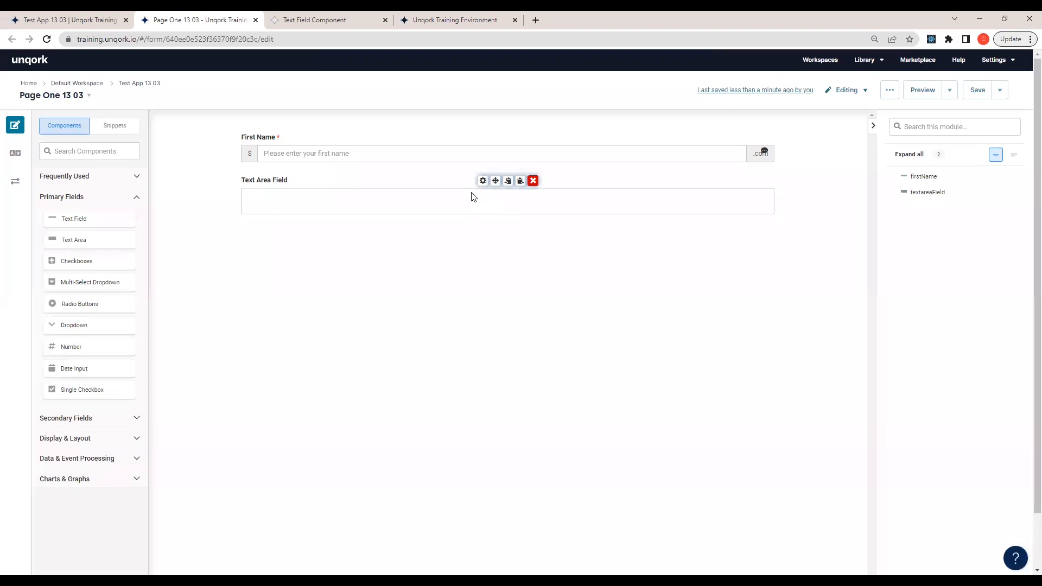
{"action": "left_click", "coordinate": [456, 20]}
{"action": "left_click", "coordinate": [298, 186]}
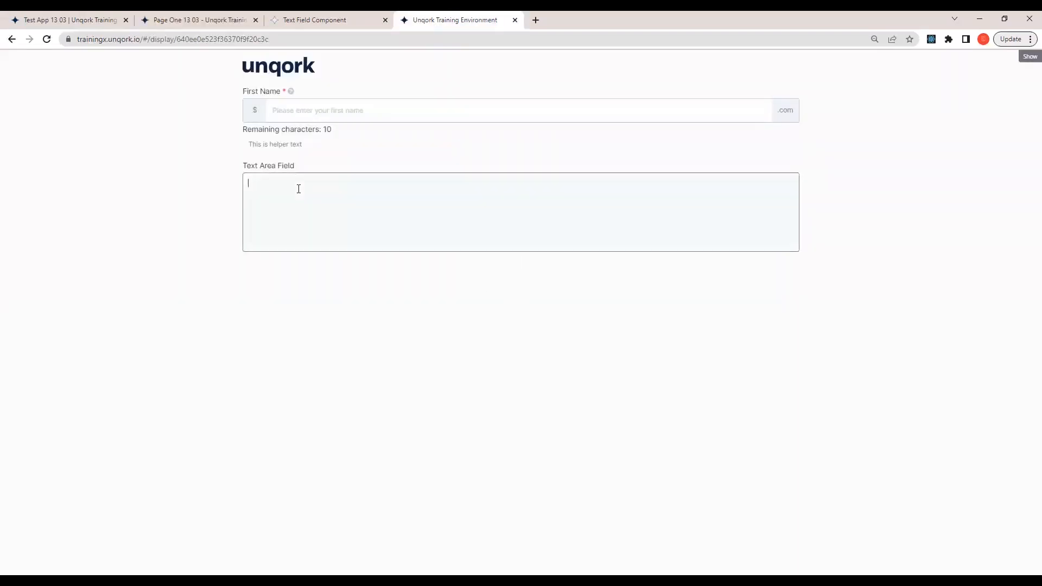
- Review the Text Area Field's display, data, validation and advanced settings, and close them without changes
{"action": "left_click", "coordinate": [190, 22]}
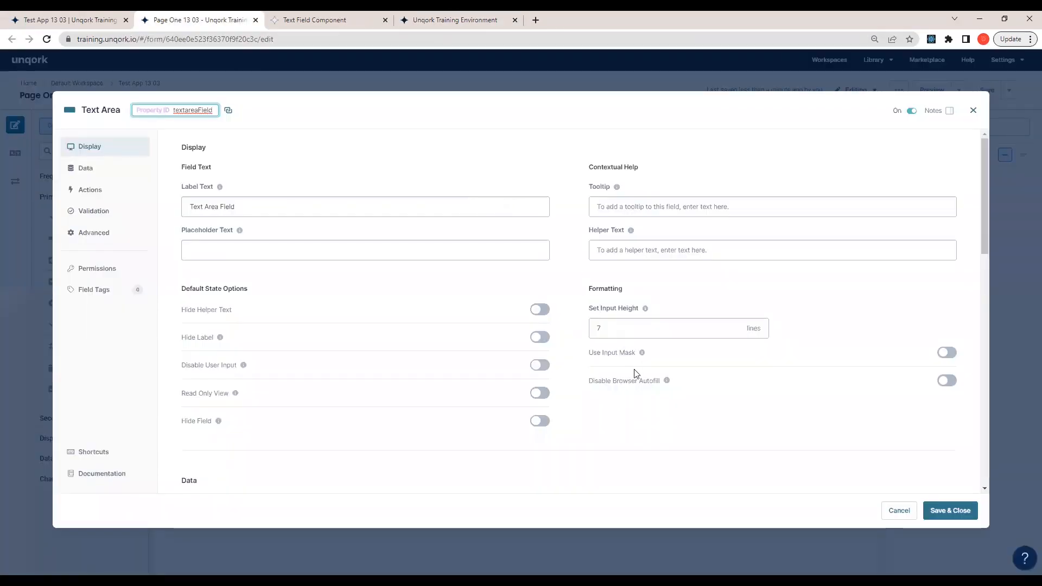
{"action": "scroll", "coordinate": [624, 374], "scroll_direction": "down", "scroll_amount": 1}
{"action": "scroll", "coordinate": [395, 364], "scroll_direction": "down", "scroll_amount": 1}
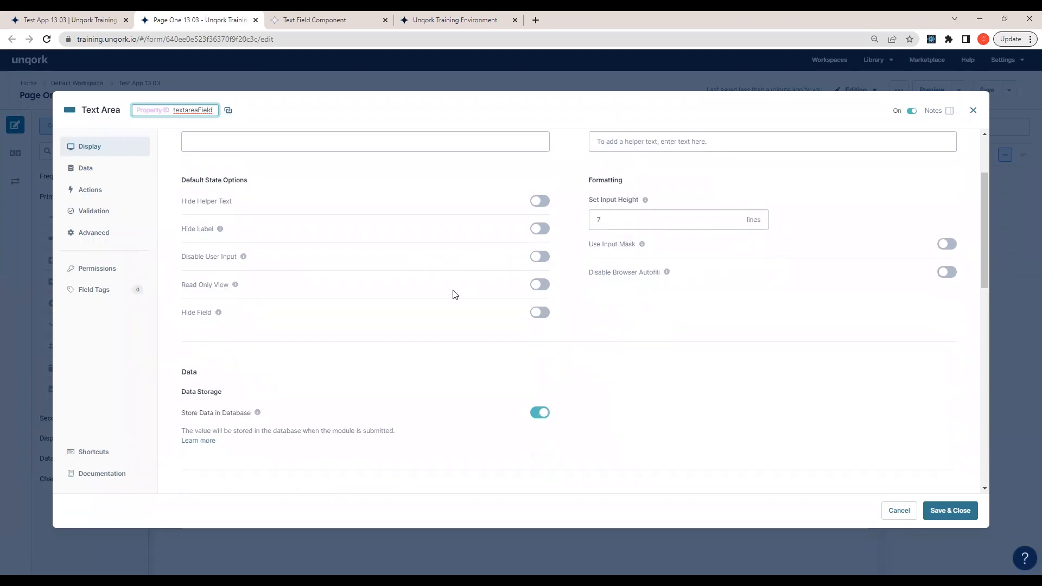
{"action": "scroll", "coordinate": [335, 400], "scroll_direction": "down", "scroll_amount": 2}
{"action": "scroll", "coordinate": [335, 400], "scroll_direction": "down", "scroll_amount": 6}
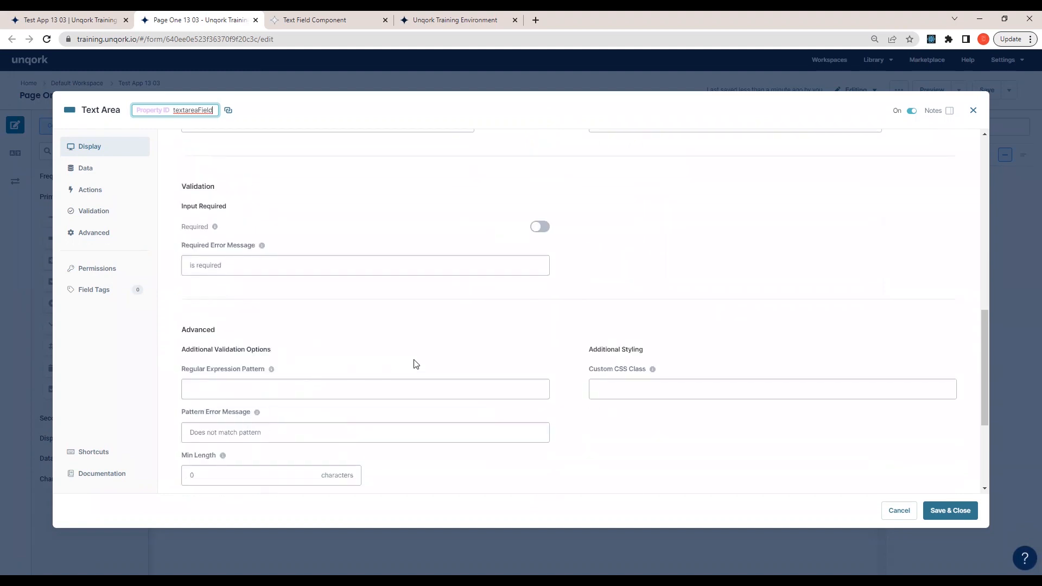
{"action": "scroll", "coordinate": [414, 364], "scroll_direction": "down", "scroll_amount": 3}
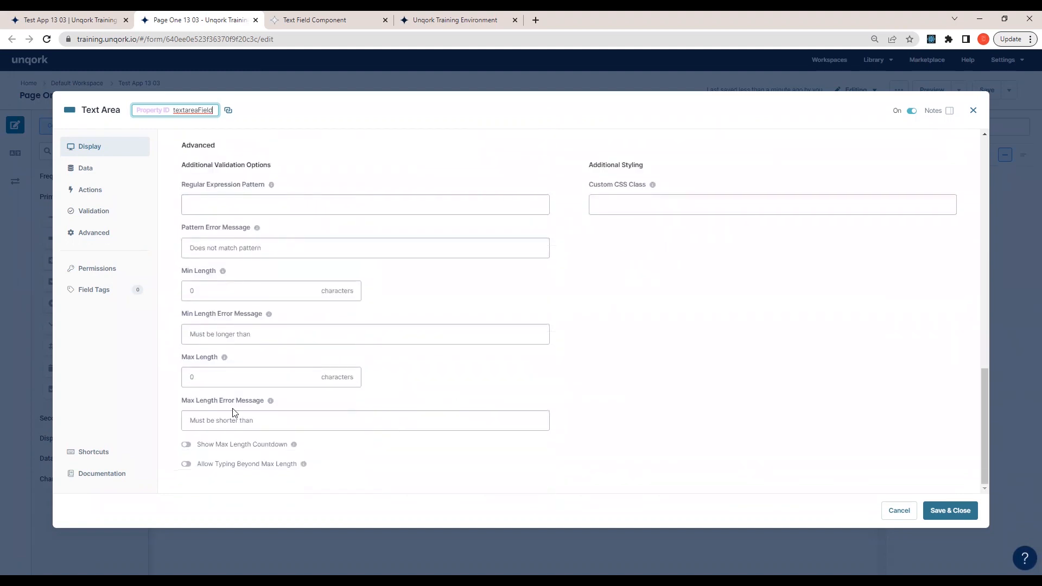
{"action": "left_click", "coordinate": [974, 110]}
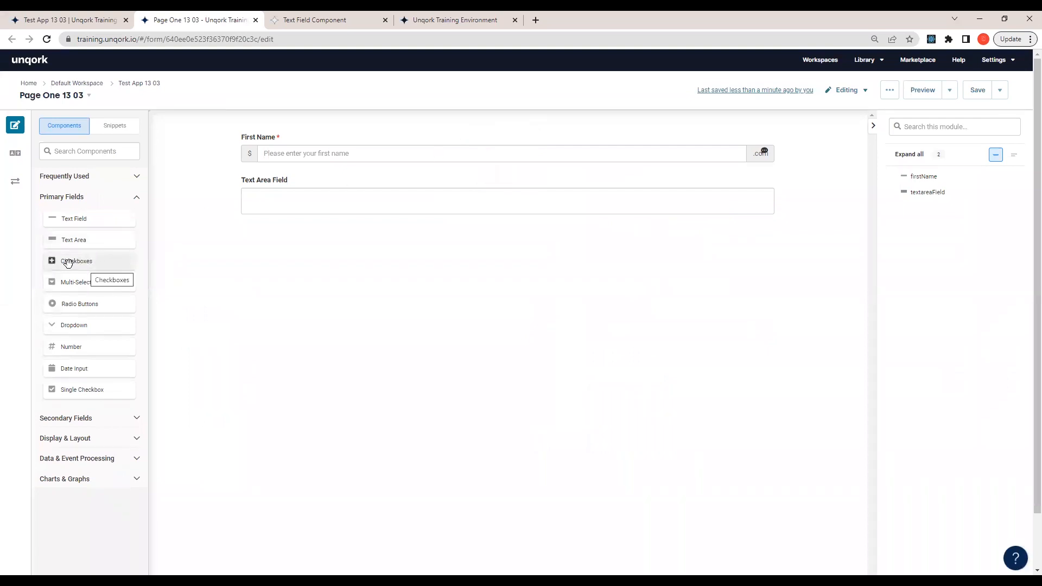
- Add a Checkboxes component below the Text Area Field and set its Property ID to "checkboxSports"
{"action": "left_click_drag", "start_coordinate": [70, 266], "coordinate": [346, 241]}
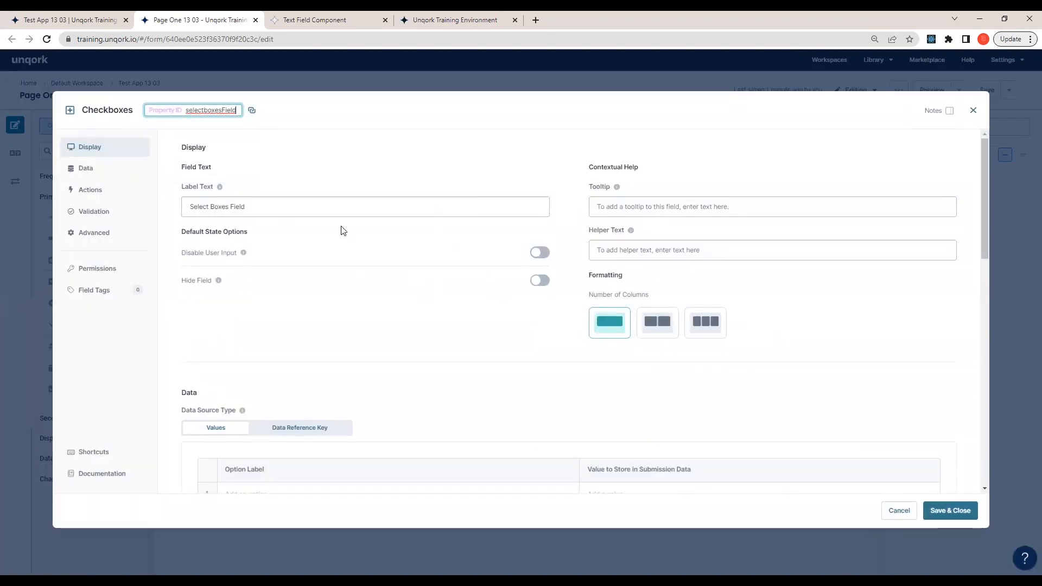
{"action": "double_click", "coordinate": [316, 210]}
{"action": "triple_click", "coordinate": [315, 211]}
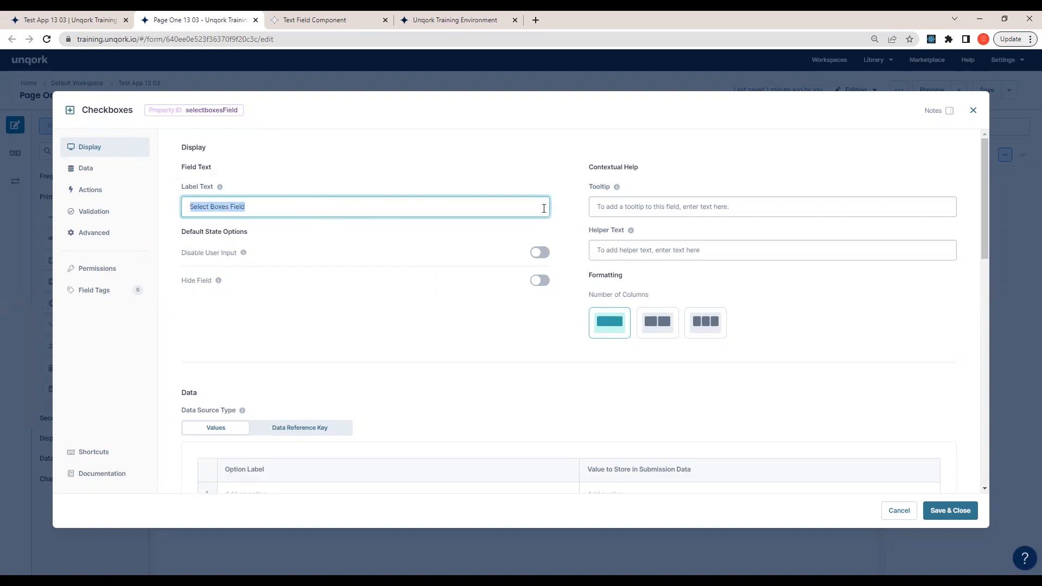
{"action": "left_click", "coordinate": [211, 109]}
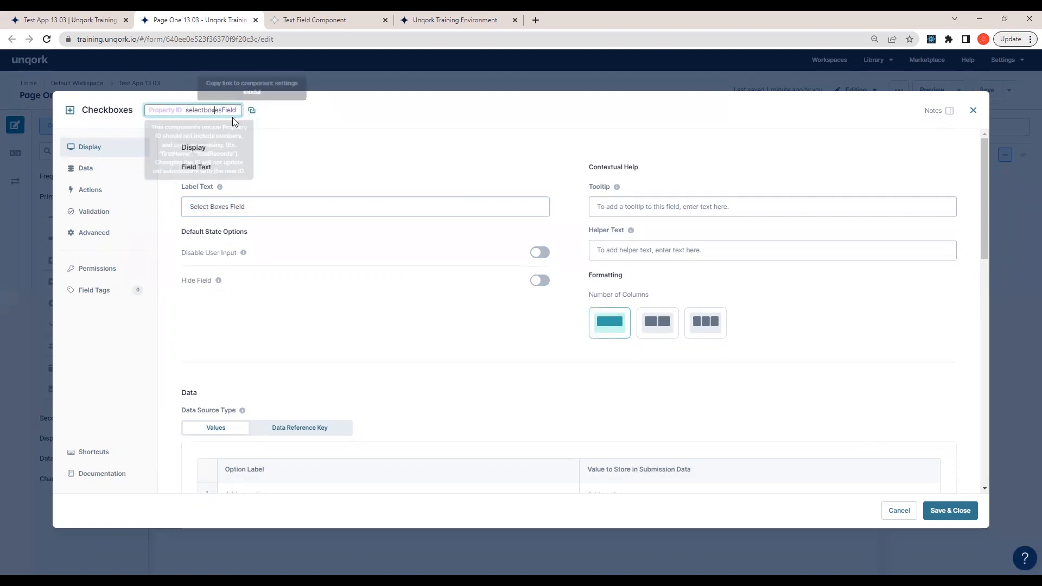
{"action": "double_click", "coordinate": [210, 109]}
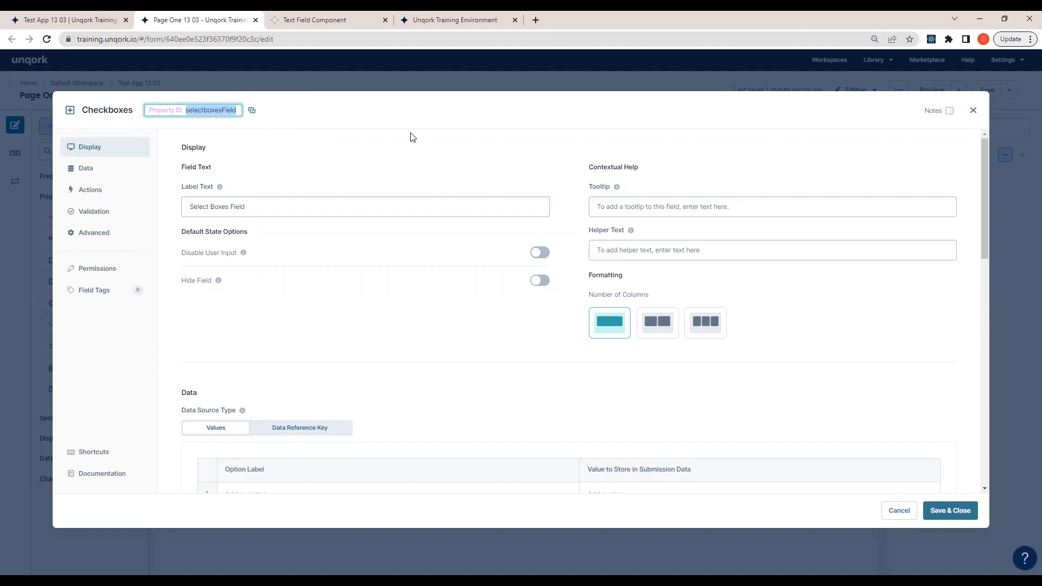
{"action": "type", "text": "s"}
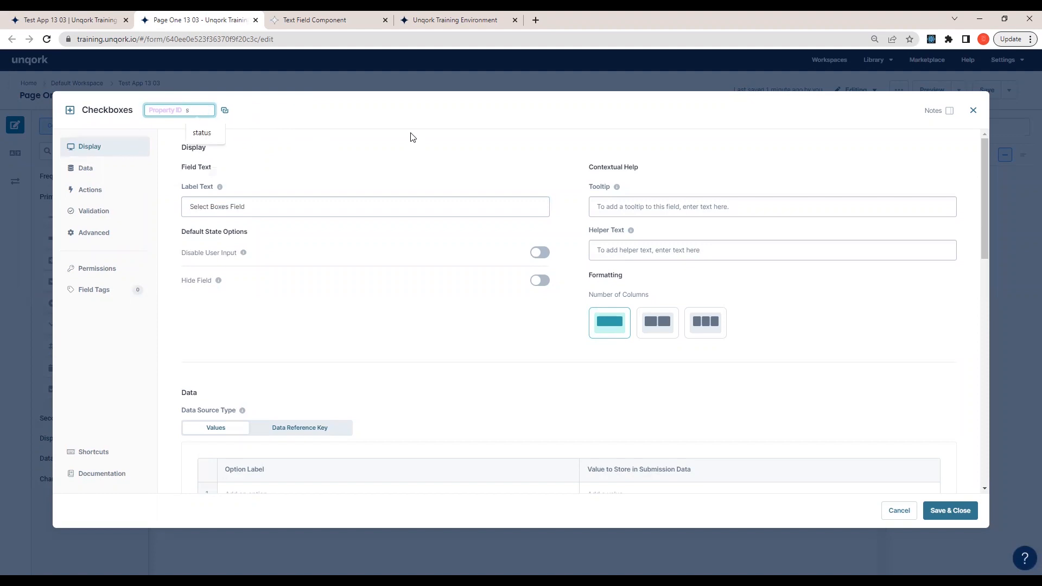
{"action": "key", "text": "BackSpace"}
{"action": "type", "text": "checkboxSpo"}
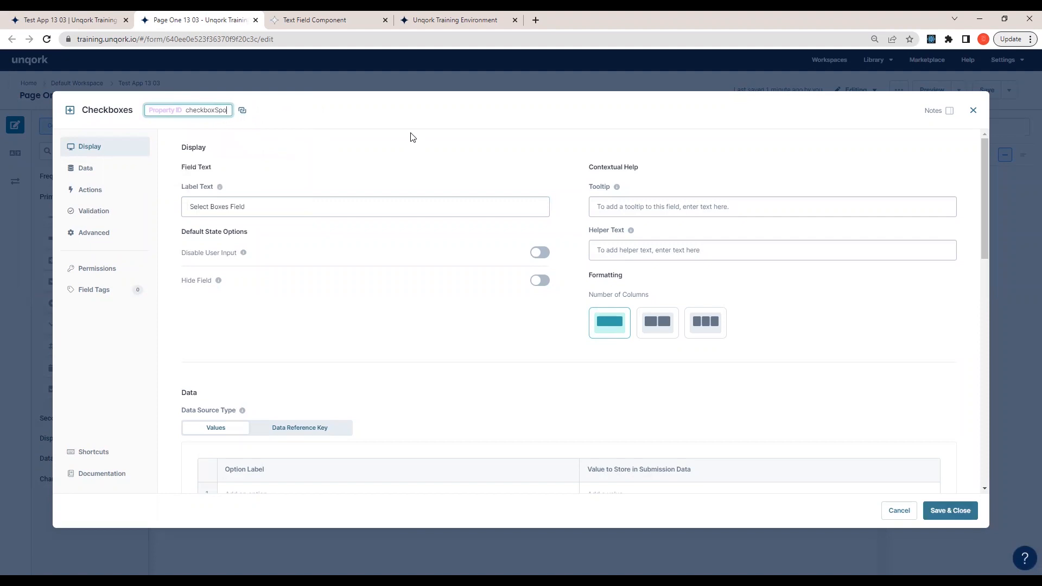
{"action": "type", "text": "rts"}
{"action": "mouse_move", "coordinate": [203, 110]}
{"action": "left_click", "coordinate": [204, 112]}
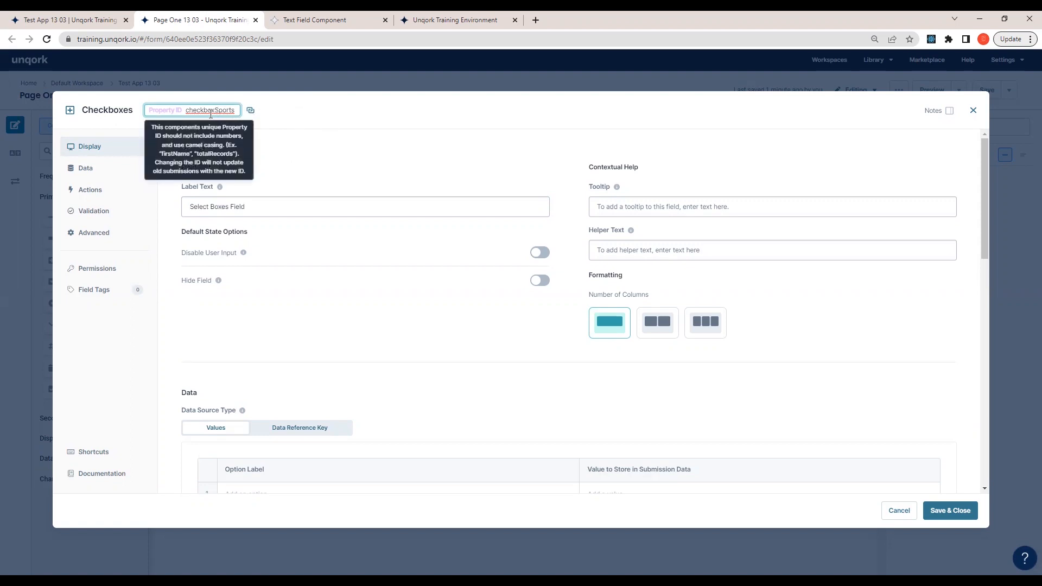
{"action": "double_click", "coordinate": [219, 111]}
- Set the Checkboxes component's label text to "Select the sports as applicable"
{"action": "triple_click", "coordinate": [289, 206]}
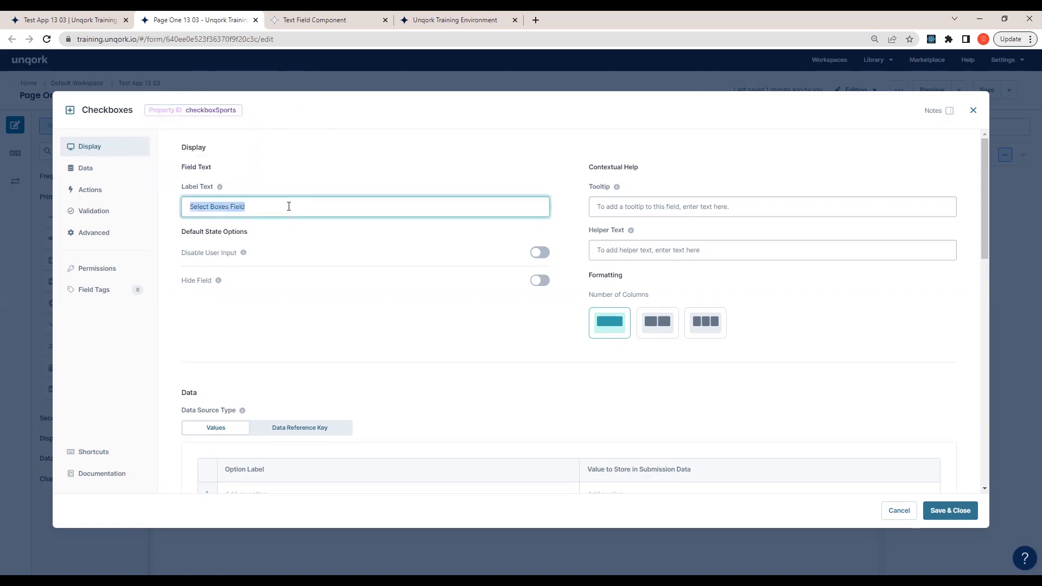
{"action": "type", "text": "ENte"}
{"action": "key", "text": "BackSpace"}
{"action": "key", "text": "BackSpace"}
{"action": "key", "text": "BackSpace"}
{"action": "key", "text": "BackSpace"}
{"action": "type", "text": "Select the s"}
{"action": "type", "text": "llicabl"}
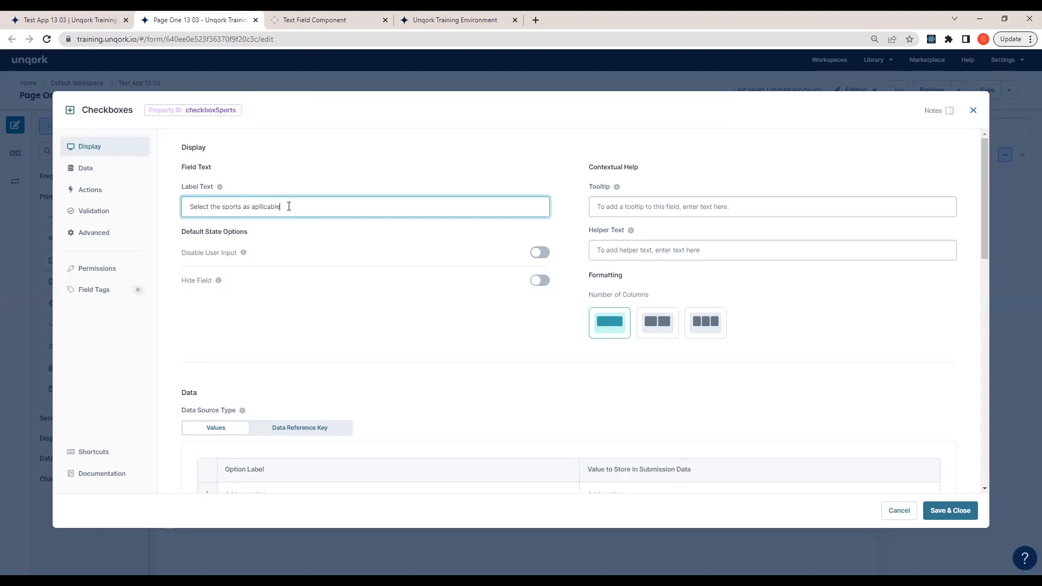
{"action": "key", "text": "BackSpace"}
{"action": "key", "text": "BackSpace"}
{"action": "key", "text": "BackSpace"}
{"action": "key", "text": "BackSpace"}
- Review the Checkboxes' default state and contextual help options, and try the two-column layout before returning to one column
{"action": "scroll", "coordinate": [414, 276], "scroll_direction": "down", "scroll_amount": 3}
{"action": "scroll", "coordinate": [435, 274], "scroll_direction": "up", "scroll_amount": 3}
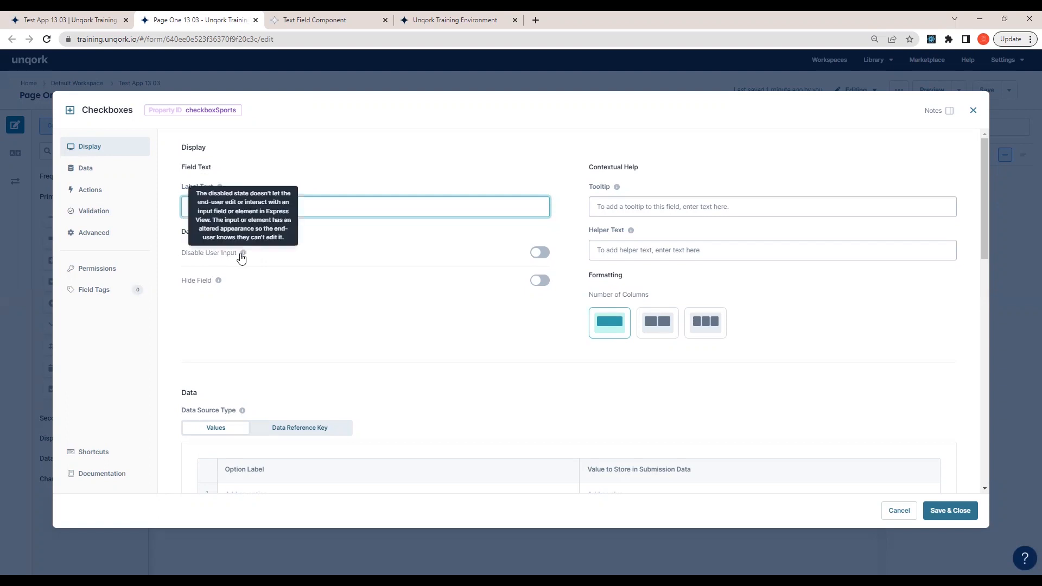
{"action": "mouse_move", "coordinate": [216, 281]}
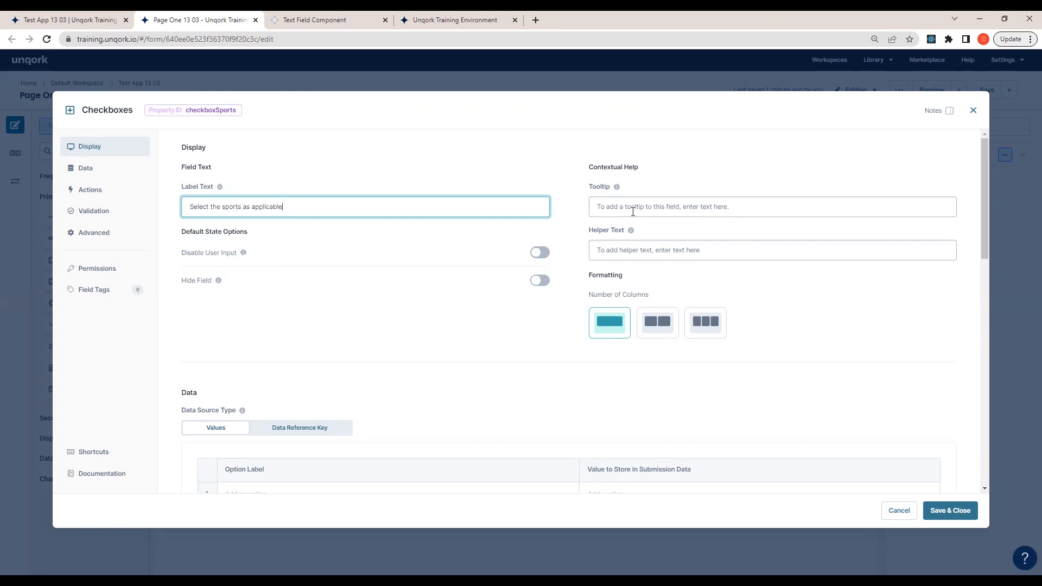
{"action": "left_click", "coordinate": [649, 251]}
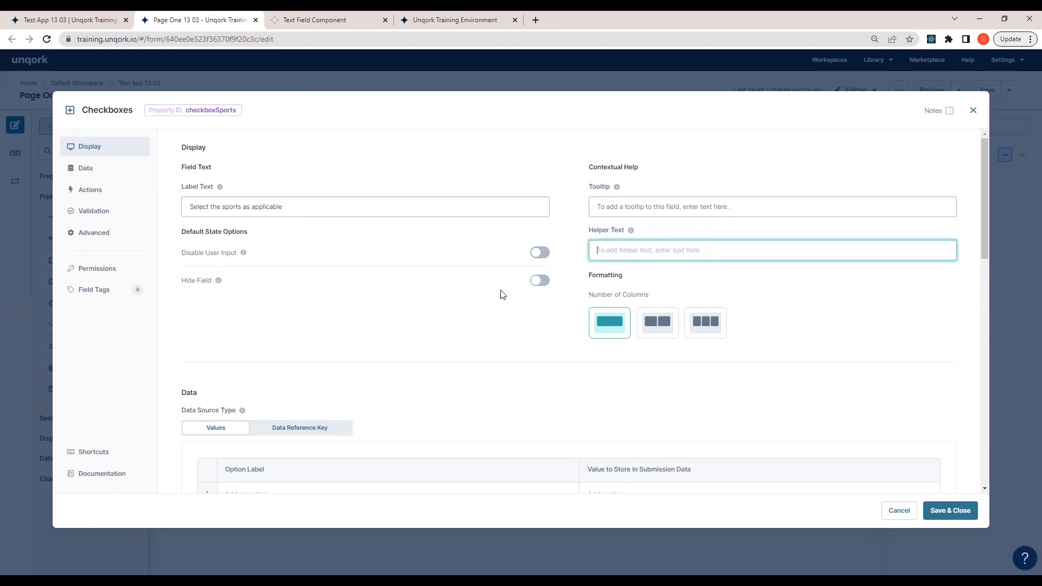
{"action": "scroll", "coordinate": [880, 293], "scroll_direction": "down", "scroll_amount": 1}
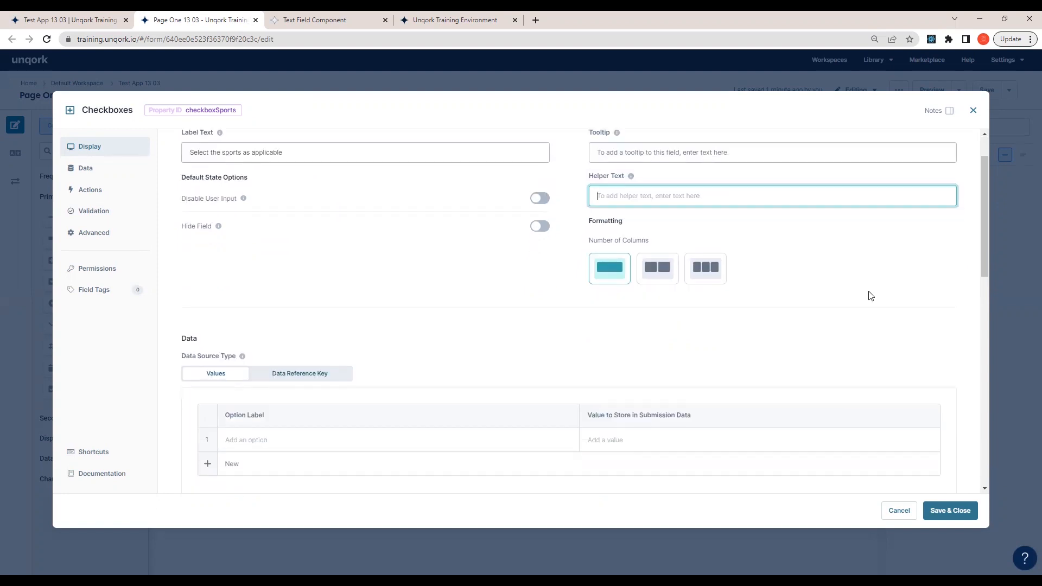
{"action": "left_click", "coordinate": [652, 271]}
{"action": "left_click", "coordinate": [629, 275]}
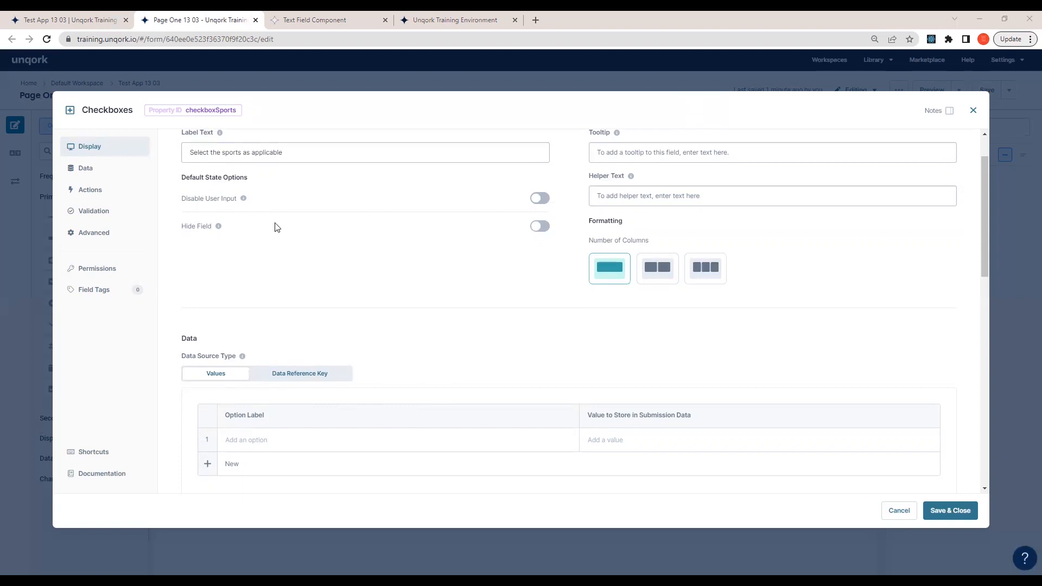
- Add "cricket" as the first checkbox option and open its stored submission value for editing
{"action": "scroll", "coordinate": [288, 255], "scroll_direction": "down", "scroll_amount": 1}
{"action": "left_click", "coordinate": [272, 387]}
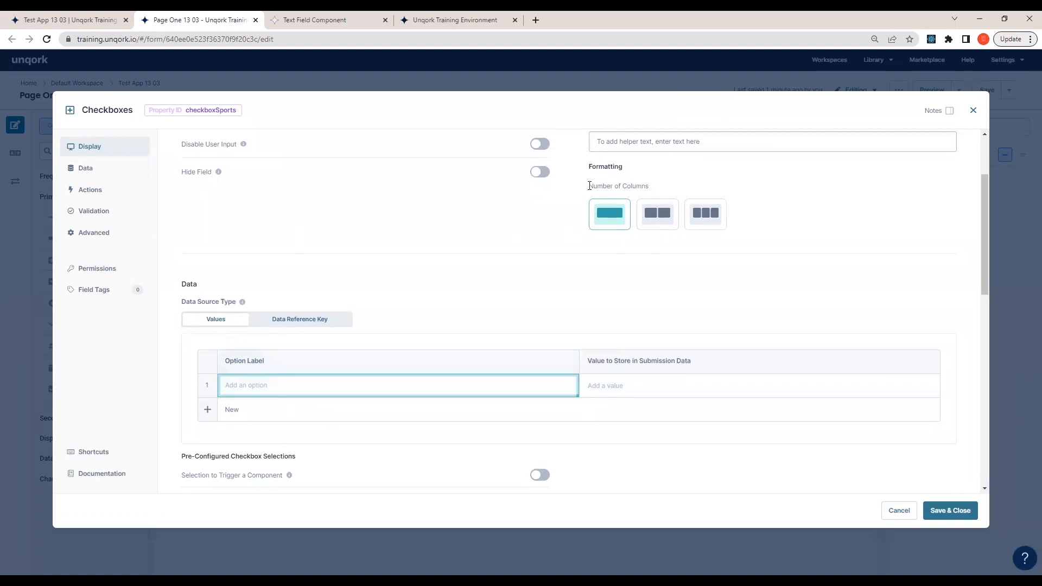
{"action": "left_click_drag", "start_coordinate": [587, 186], "coordinate": [676, 186]}
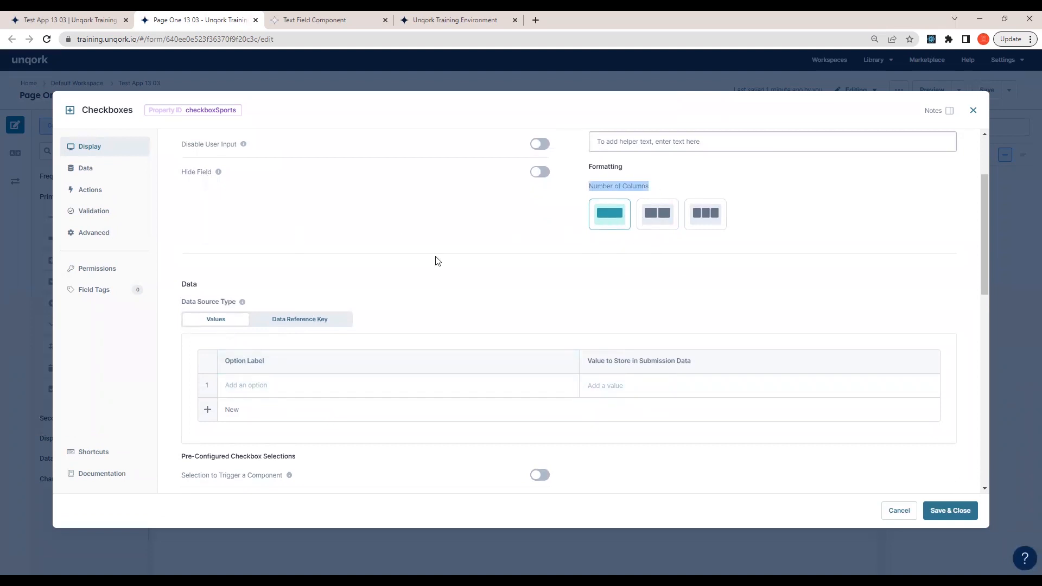
{"action": "left_click", "coordinate": [252, 385]}
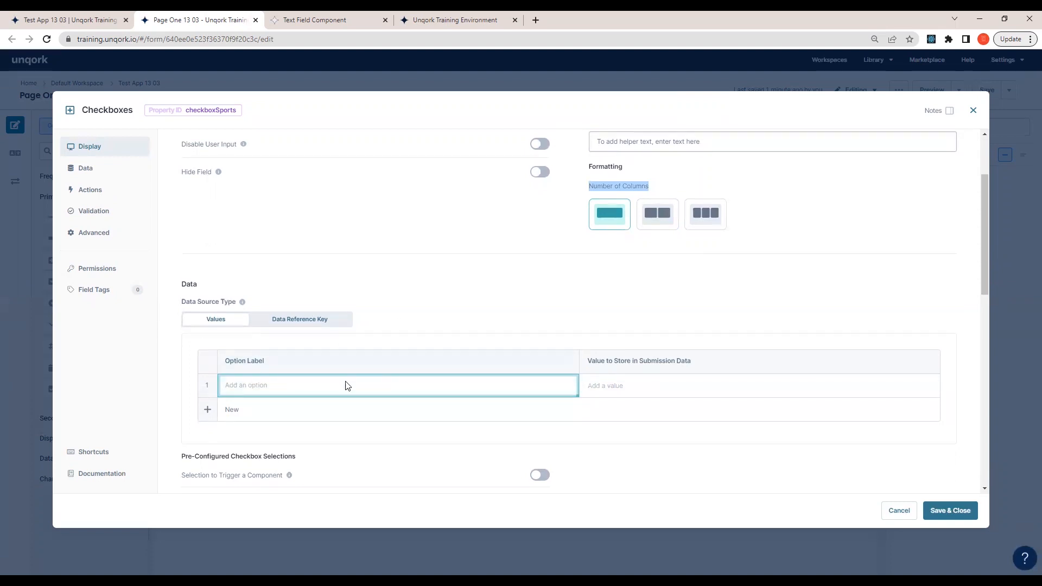
{"action": "left_click", "coordinate": [292, 385]}
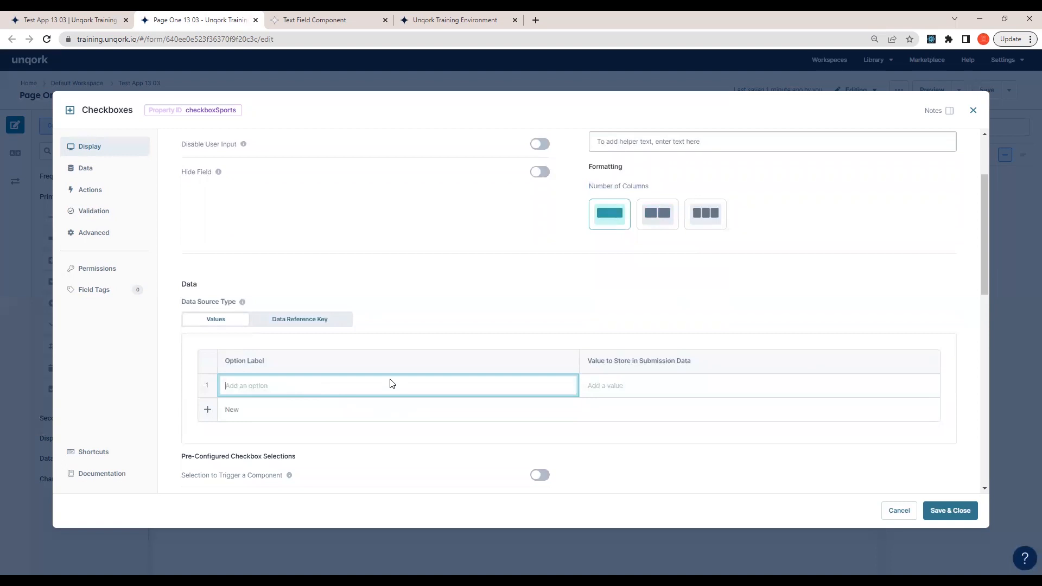
{"action": "type", "text": "cricket"}
{"action": "key", "text": "ctrl+a"}
{"action": "left_click", "coordinate": [592, 313]}
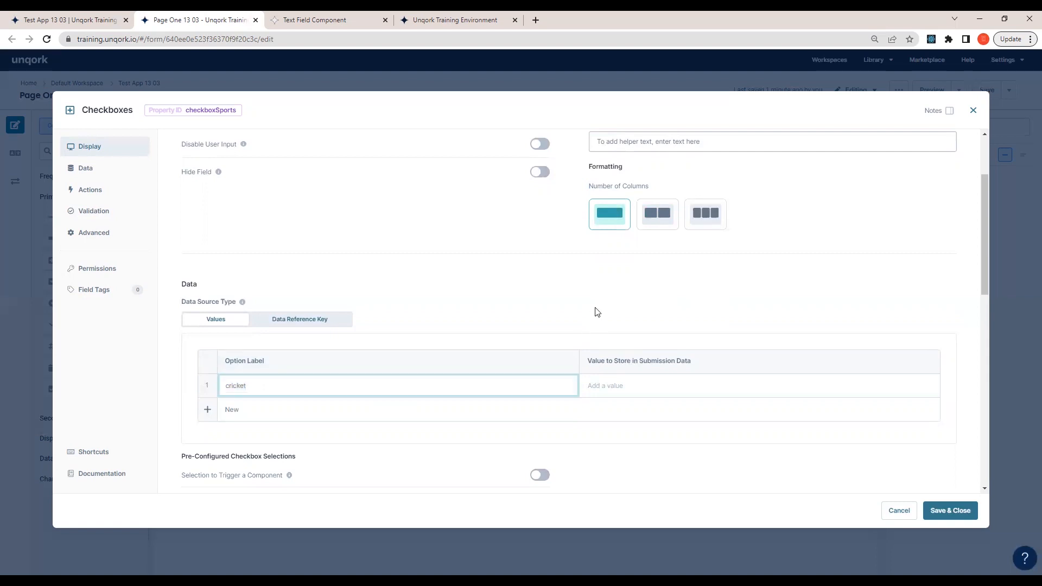
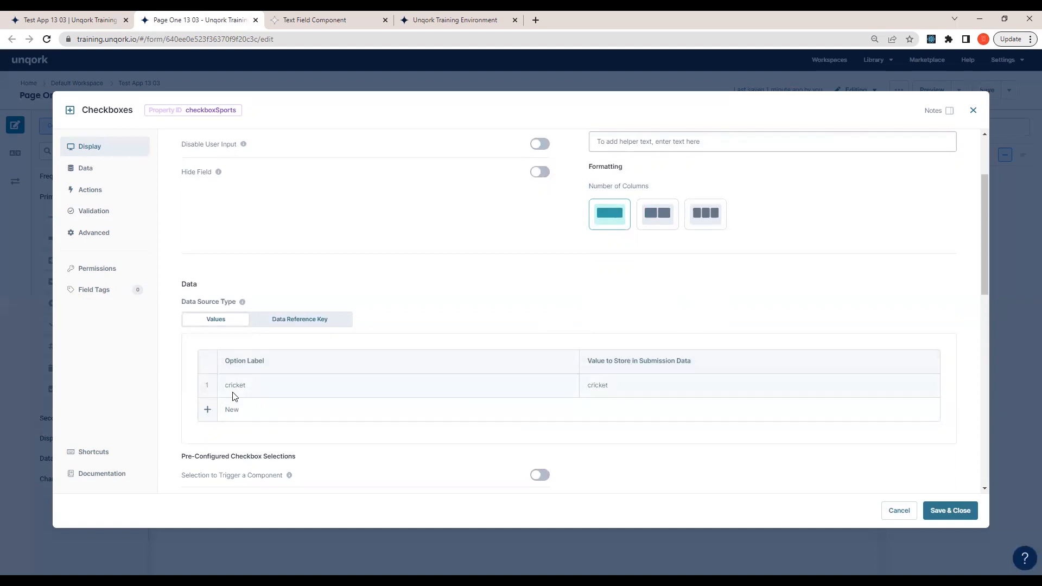
{"action": "double_click", "coordinate": [623, 387]}
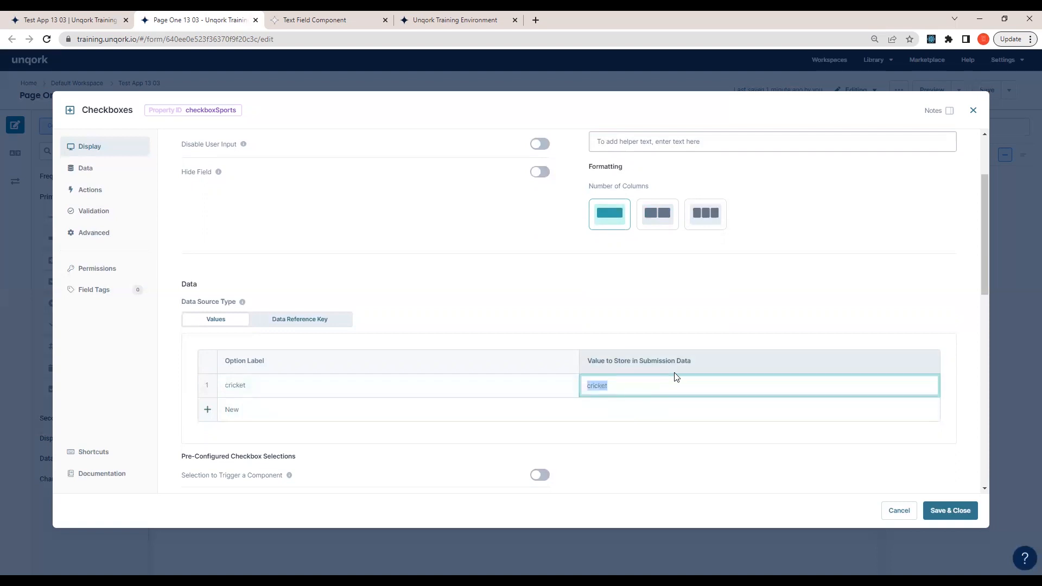
- Try a different stored submission value for the first option and restore it to "cricket"
{"action": "left_click", "coordinate": [636, 389]}
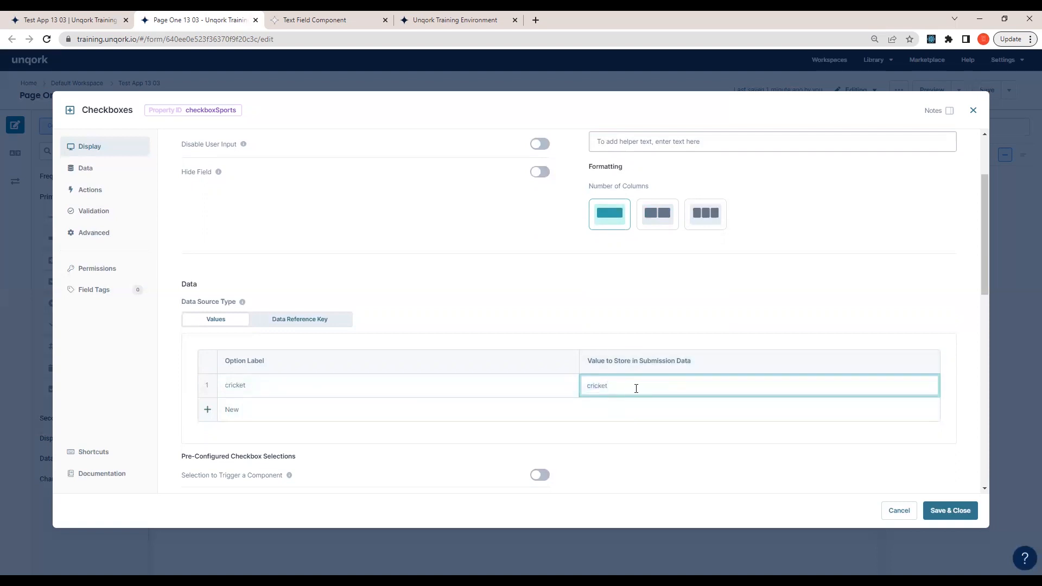
{"action": "type", "text": "dsdsd"}
{"action": "double_click", "coordinate": [608, 386]}
{"action": "type", "text": "c"}
{"action": "left_click", "coordinate": [546, 320]}
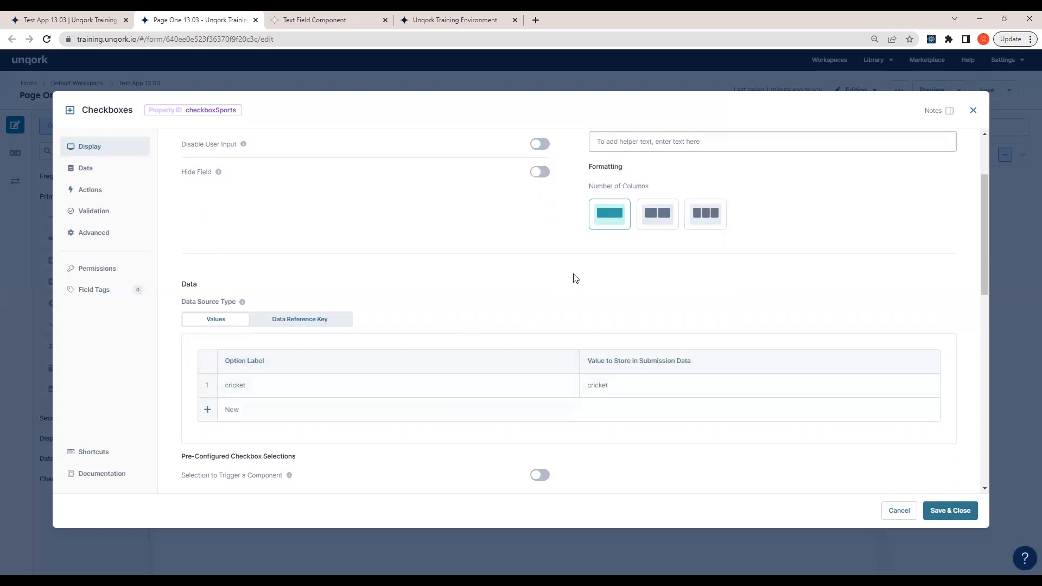
- Add "football" and "baseball" as the second and third checkbox options with matching stored submission values
{"action": "scroll", "coordinate": [505, 330], "scroll_direction": "down", "scroll_amount": 1}
{"action": "left_click", "coordinate": [236, 357]}
{"action": "type", "text": "foot"}
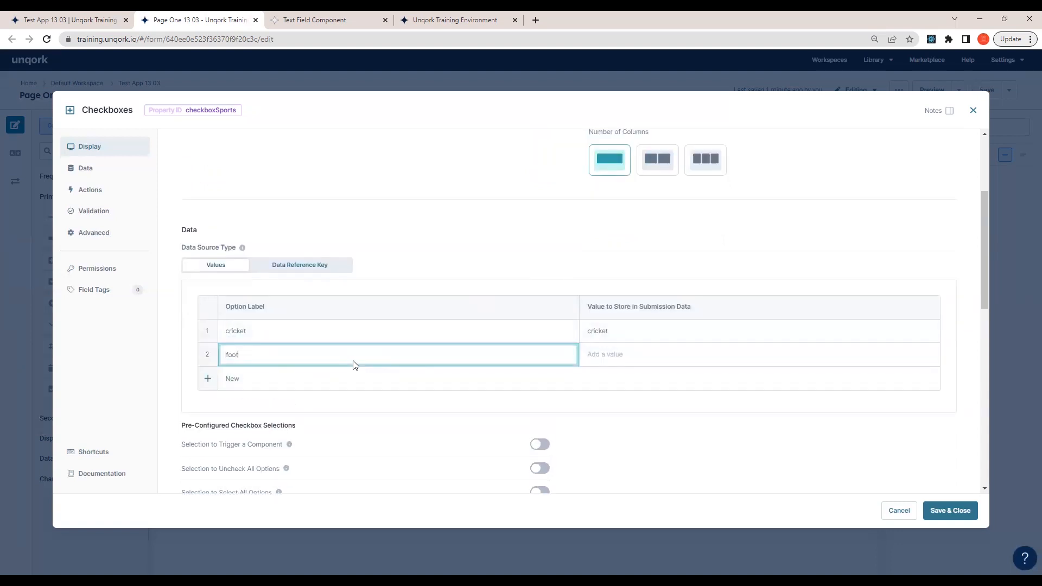
{"action": "type", "text": "ball"}
{"action": "left_click", "coordinate": [529, 274]}
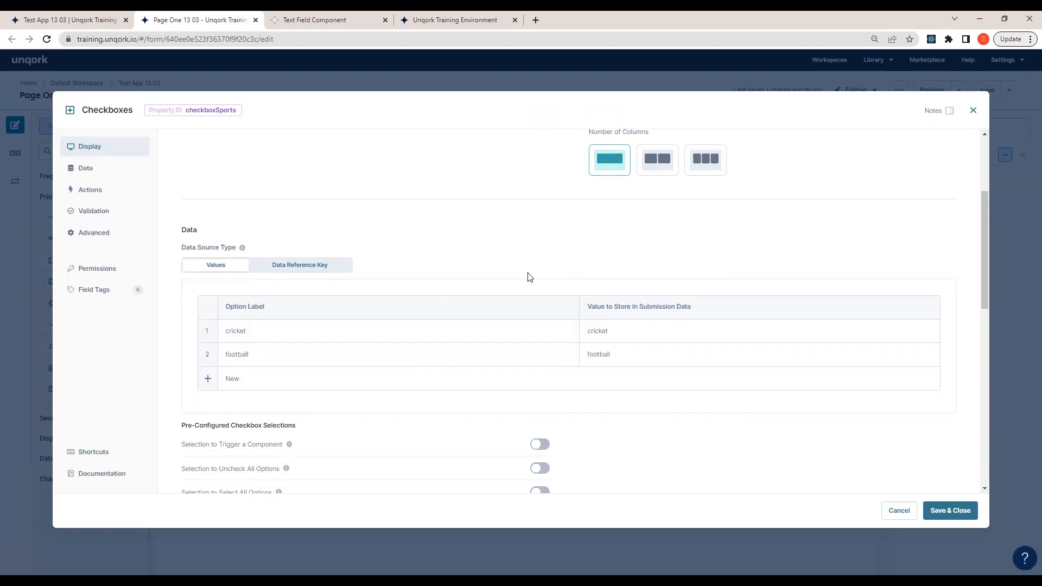
{"action": "left_click", "coordinate": [285, 389]}
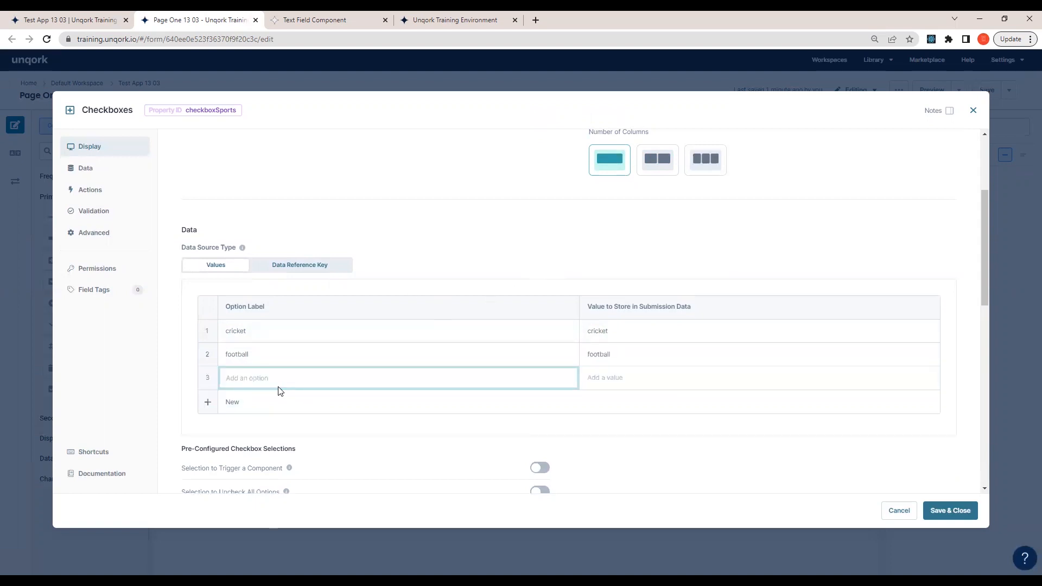
{"action": "type", "text": "base"}
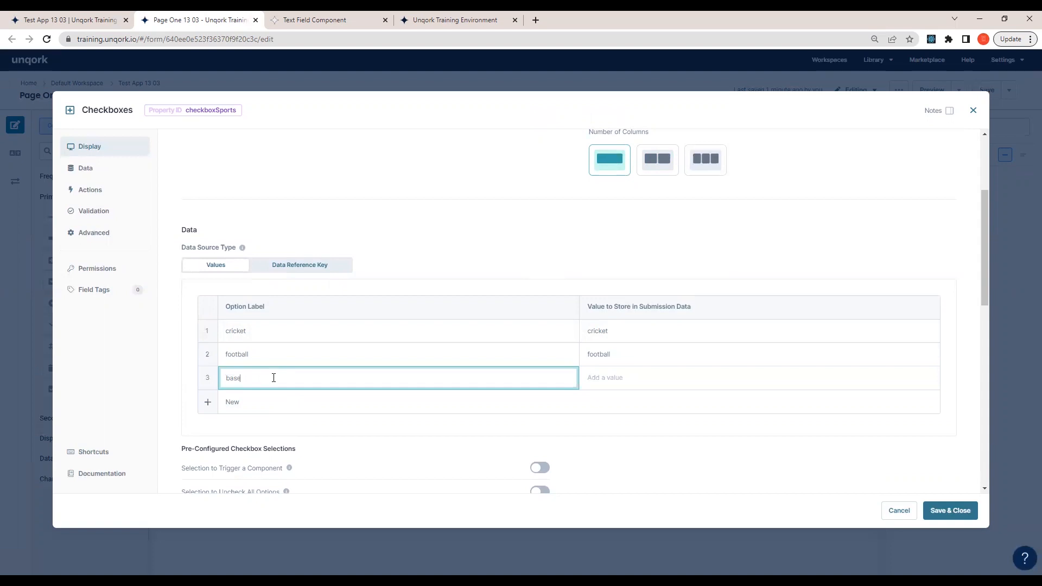
{"action": "type", "text": "bal"}
{"action": "left_click", "coordinate": [487, 251]}
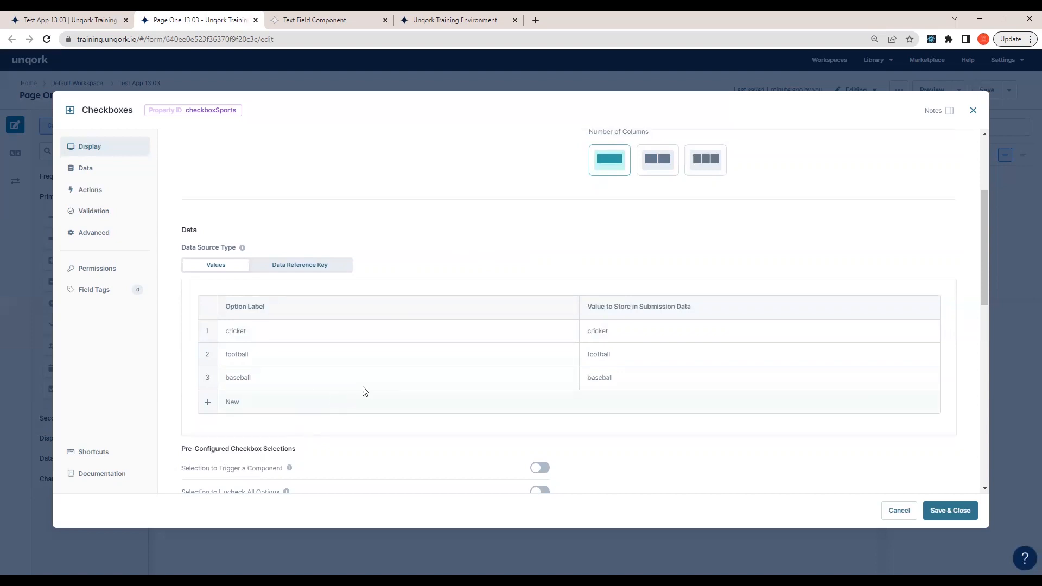
- Review the Data Reference Key source settings for the checkbox options and return to the Values source type
{"action": "scroll", "coordinate": [374, 395], "scroll_direction": "down", "scroll_amount": 1}
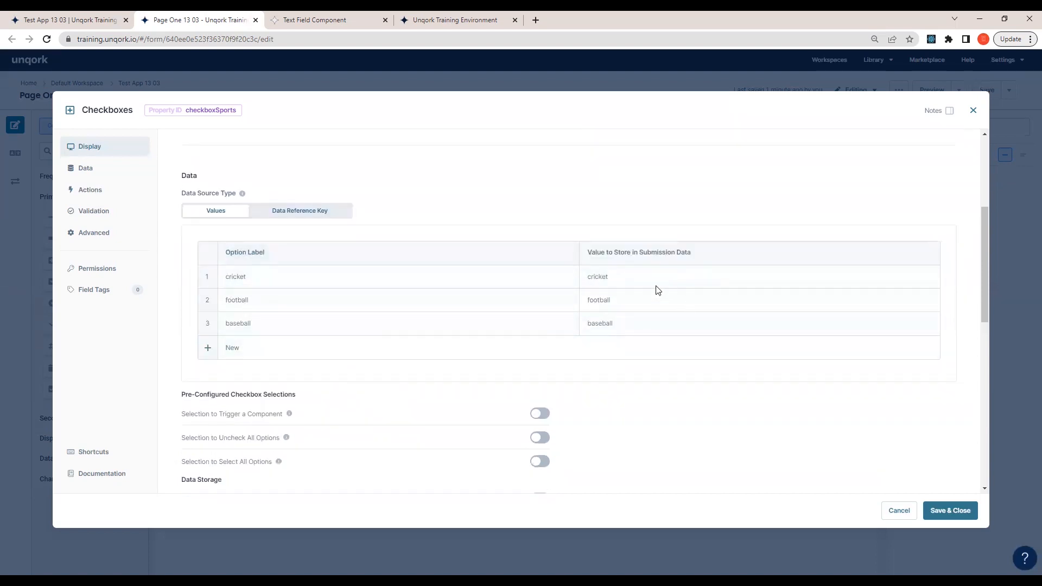
{"action": "left_click", "coordinate": [315, 214]}
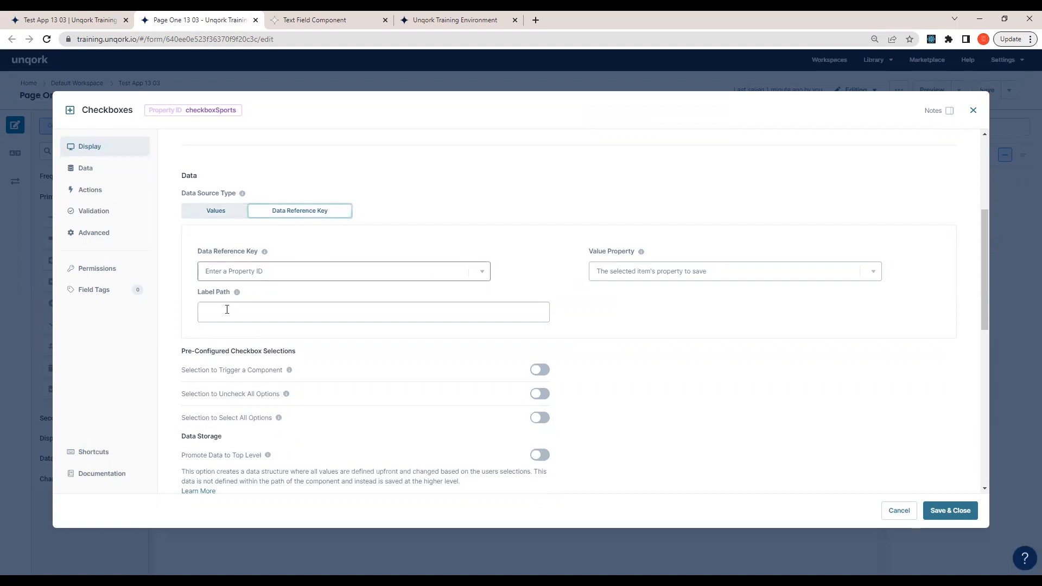
{"action": "left_click", "coordinate": [217, 212]}
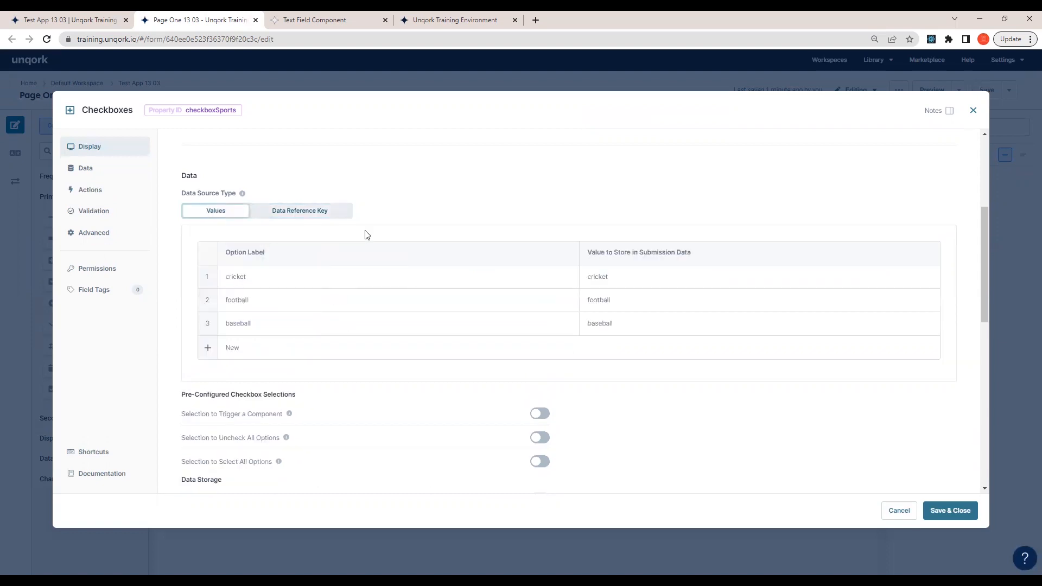
{"action": "scroll", "coordinate": [369, 294], "scroll_direction": "down", "scroll_amount": 1}
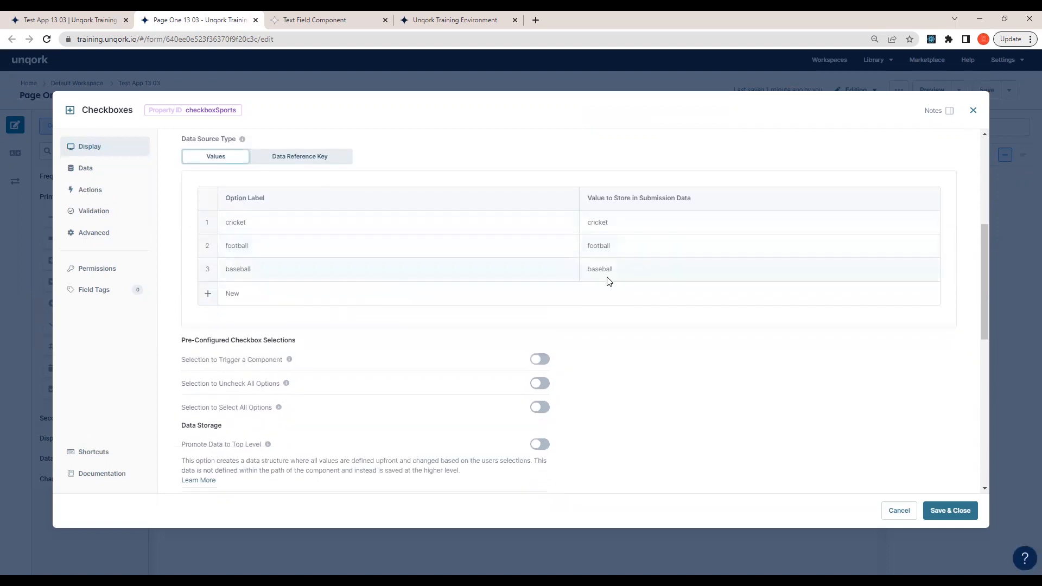
{"action": "scroll", "coordinate": [326, 260], "scroll_direction": "up", "scroll_amount": 1}
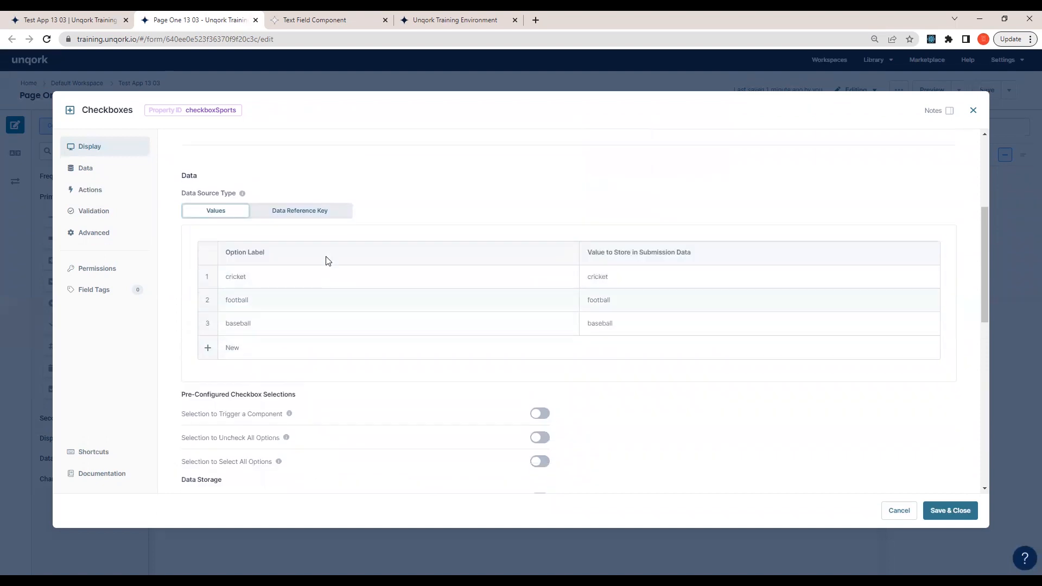
- Make the "Other" selection trigger a Text Field instead of an existing component, and save the Checkboxes settings
{"action": "scroll", "coordinate": [492, 277], "scroll_direction": "down", "scroll_amount": 2}
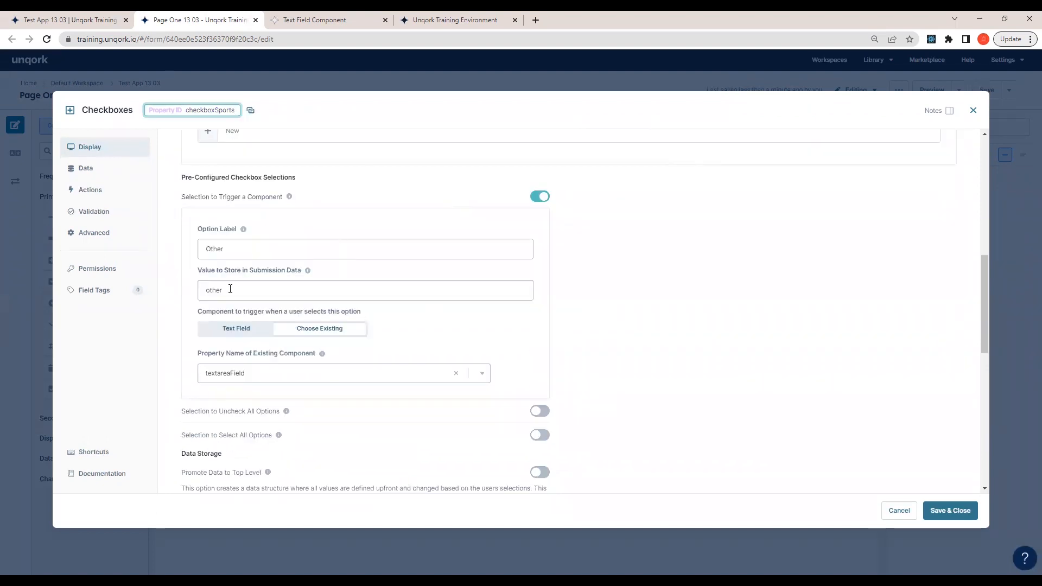
{"action": "left_click", "coordinate": [291, 283]}
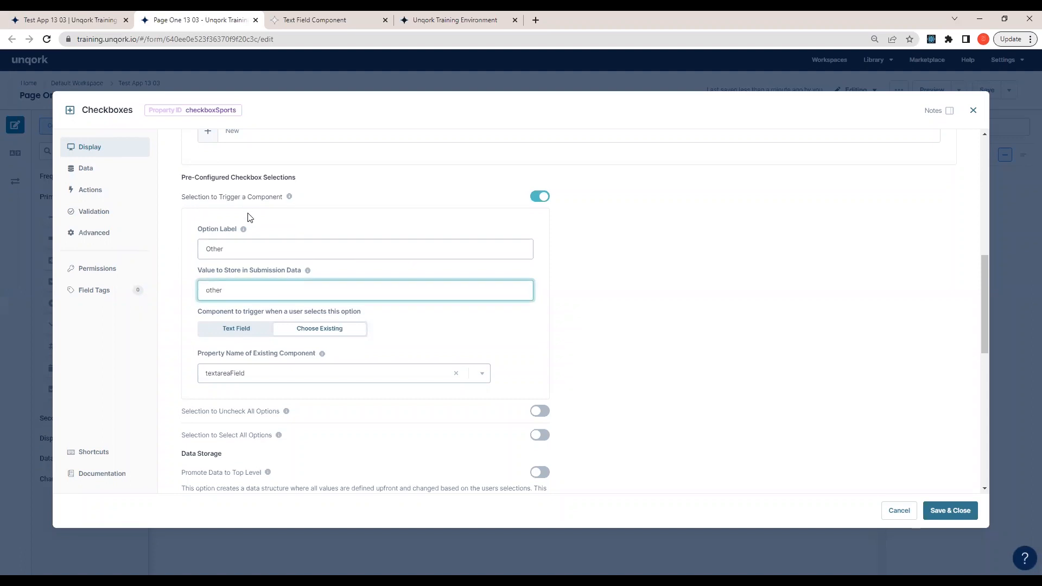
{"action": "left_click", "coordinate": [283, 258]}
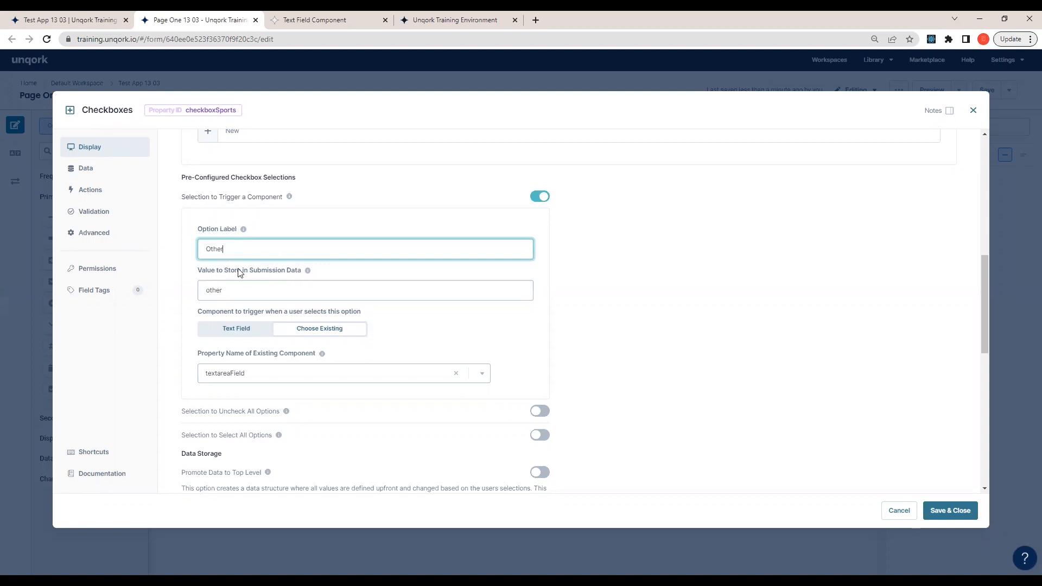
{"action": "left_click", "coordinate": [245, 333]}
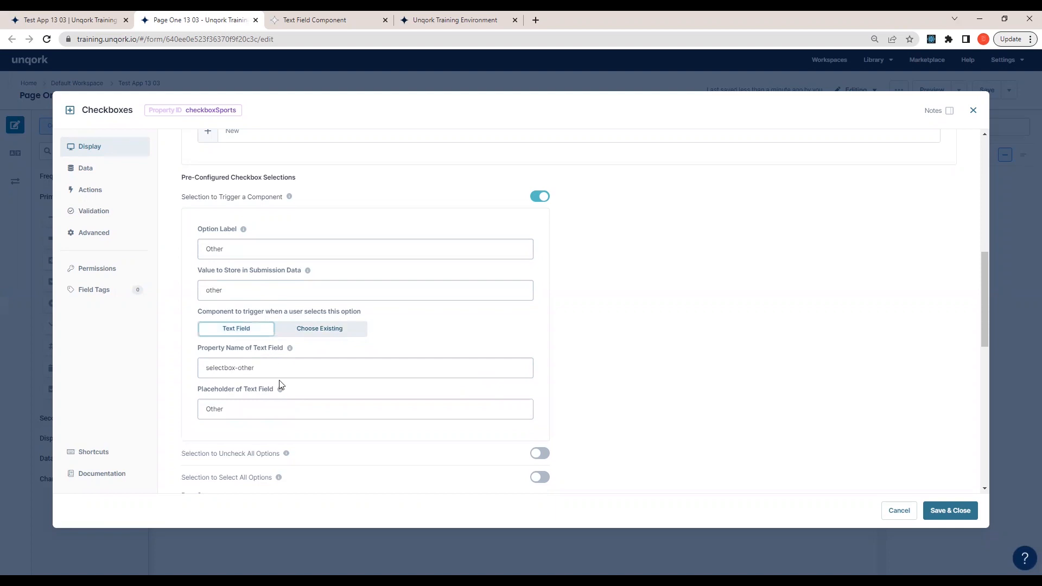
{"action": "scroll", "coordinate": [624, 364], "scroll_direction": "down", "scroll_amount": 1}
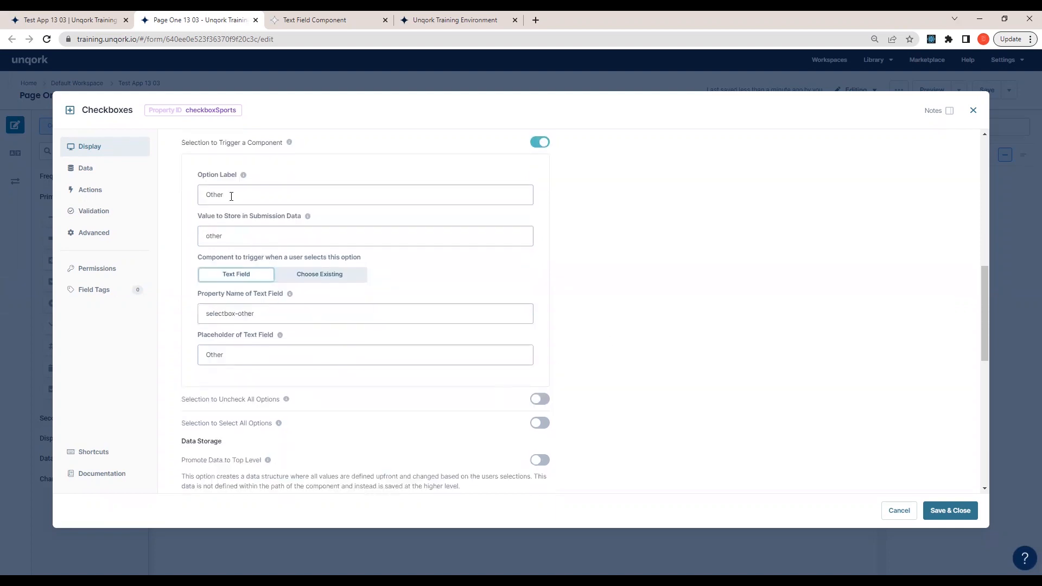
{"action": "scroll", "coordinate": [409, 195], "scroll_direction": "up", "scroll_amount": 2}
{"action": "scroll", "coordinate": [335, 336], "scroll_direction": "down", "scroll_amount": 3}
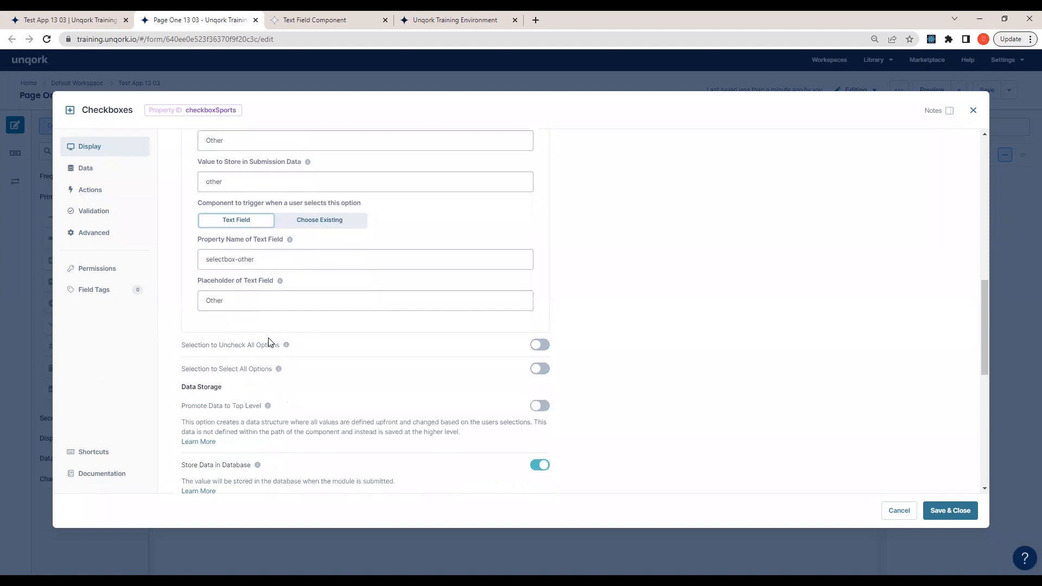
{"action": "left_click", "coordinate": [949, 510]}
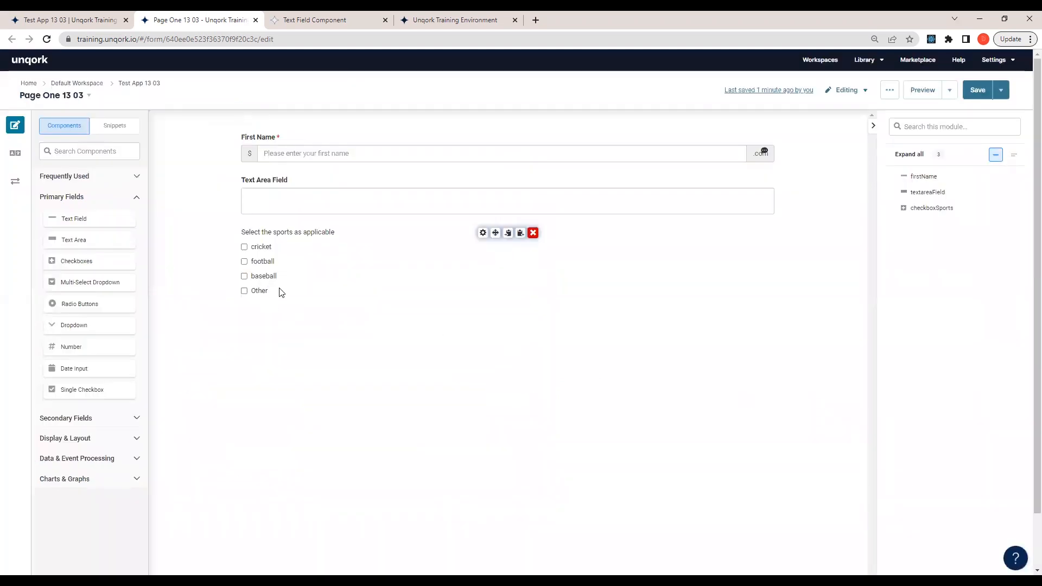
- Save the module and reload its preview page to check the sports checkboxes
{"action": "left_click", "coordinate": [978, 90]}
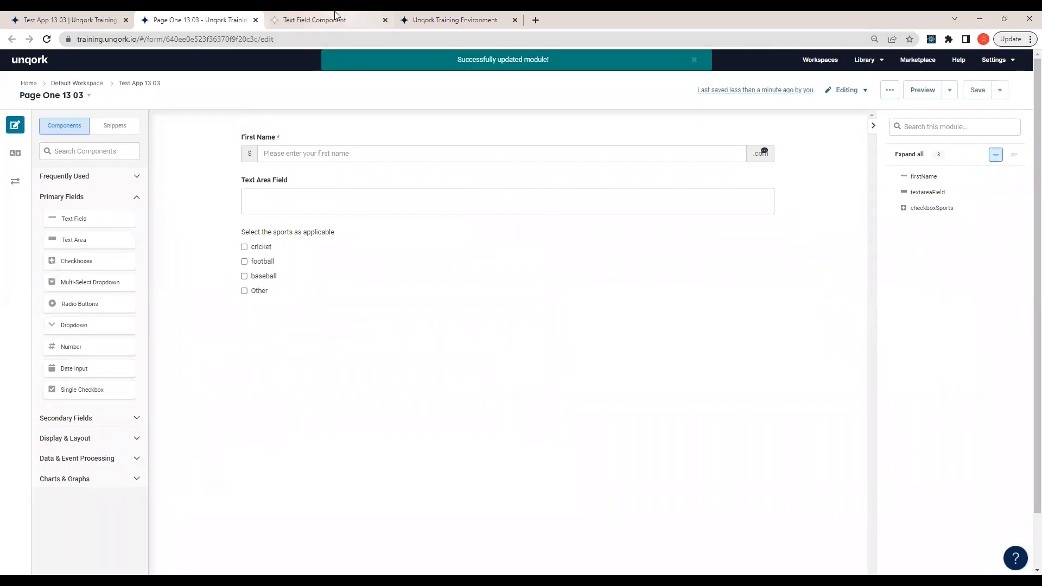
{"action": "left_click", "coordinate": [437, 13]}
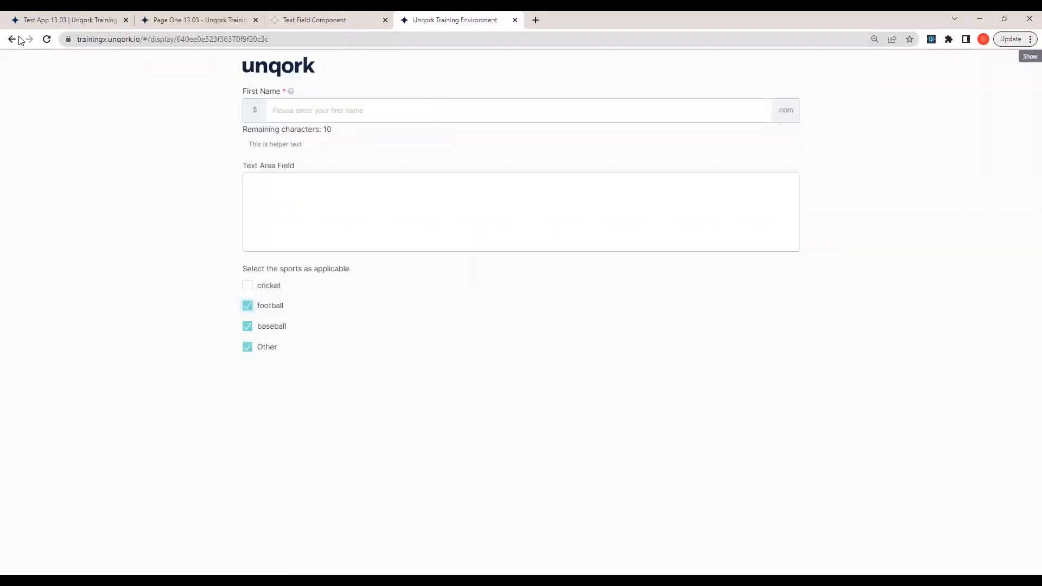
{"action": "left_click", "coordinate": [47, 39]}
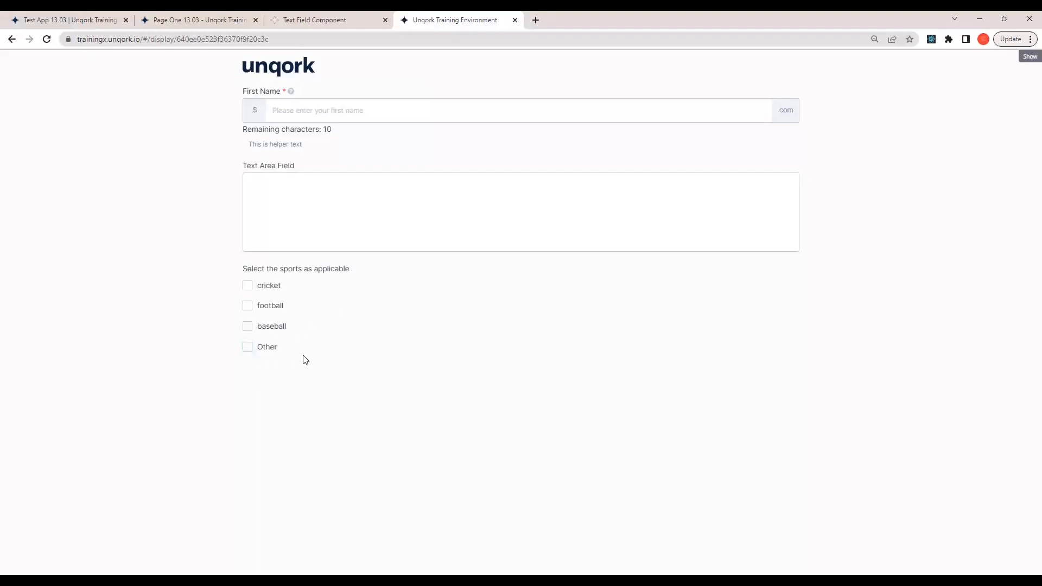
- Reopen the Checkboxes settings in the module editor and enable the "None of the above" selection that unchecks all options
{"action": "left_click", "coordinate": [177, 19]}
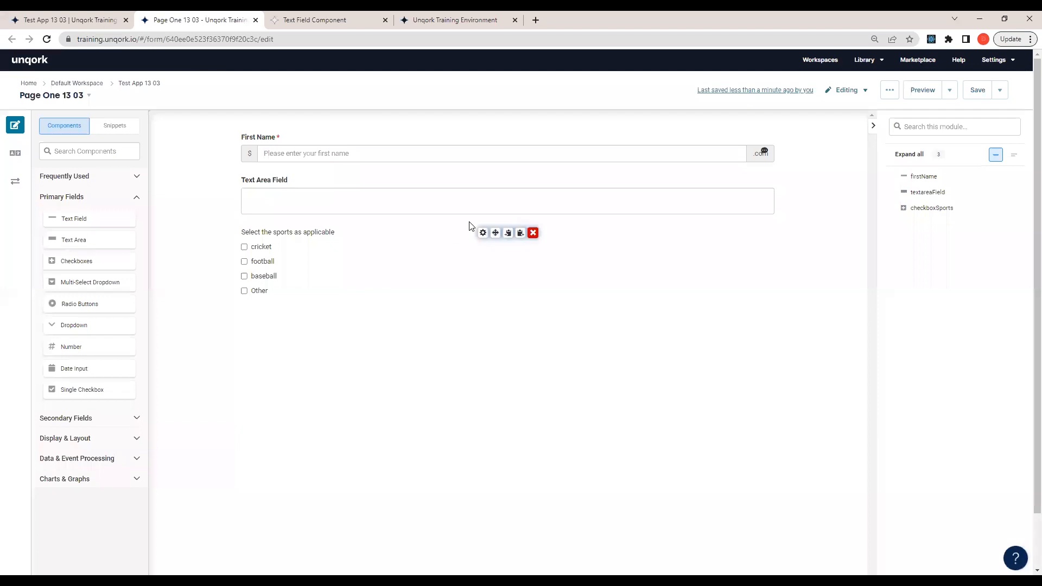
{"action": "left_click", "coordinate": [482, 232]}
{"action": "scroll", "coordinate": [312, 390], "scroll_direction": "down", "scroll_amount": 4}
{"action": "scroll", "coordinate": [312, 390], "scroll_direction": "down", "scroll_amount": 5}
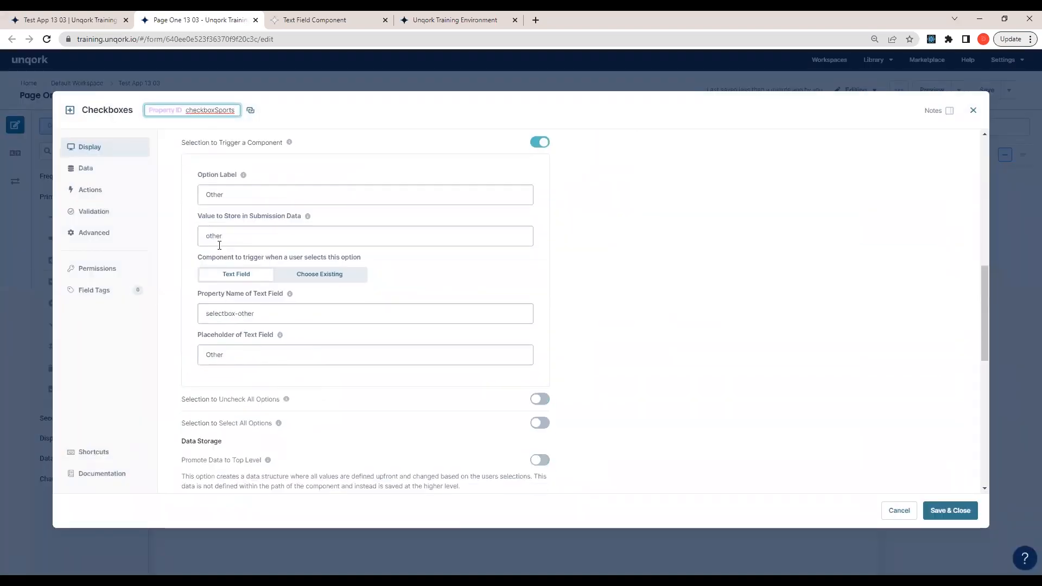
{"action": "scroll", "coordinate": [217, 195], "scroll_direction": "up", "scroll_amount": 1}
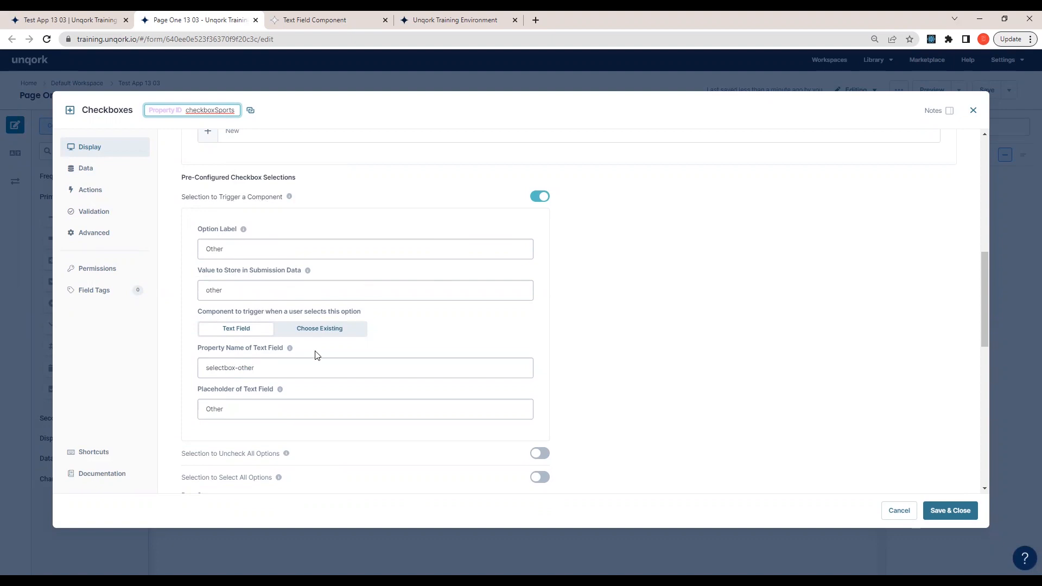
{"action": "left_click", "coordinate": [302, 370]}
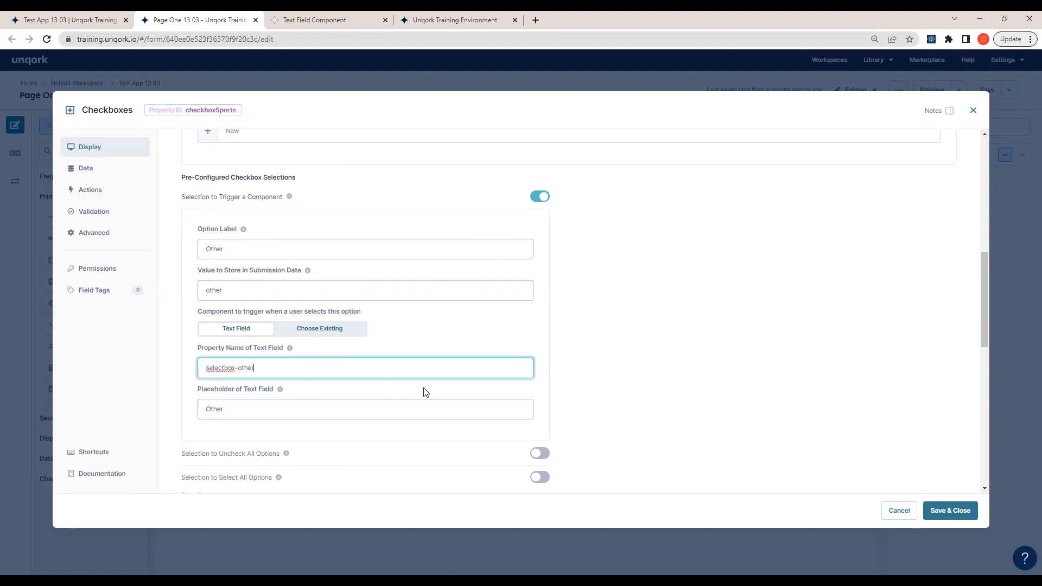
{"action": "scroll", "coordinate": [258, 360], "scroll_direction": "down", "scroll_amount": 2}
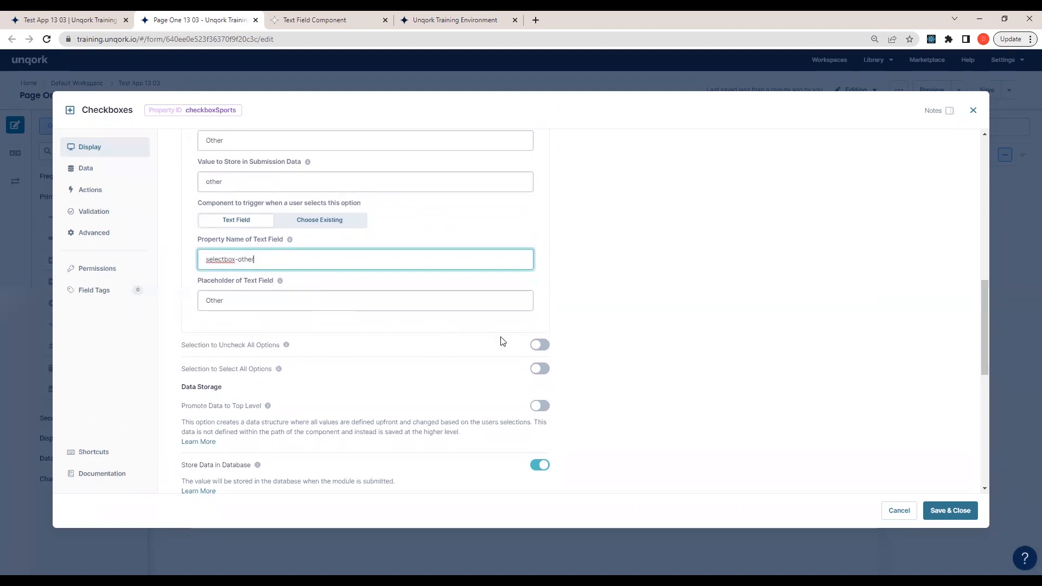
{"action": "left_click", "coordinate": [542, 346]}
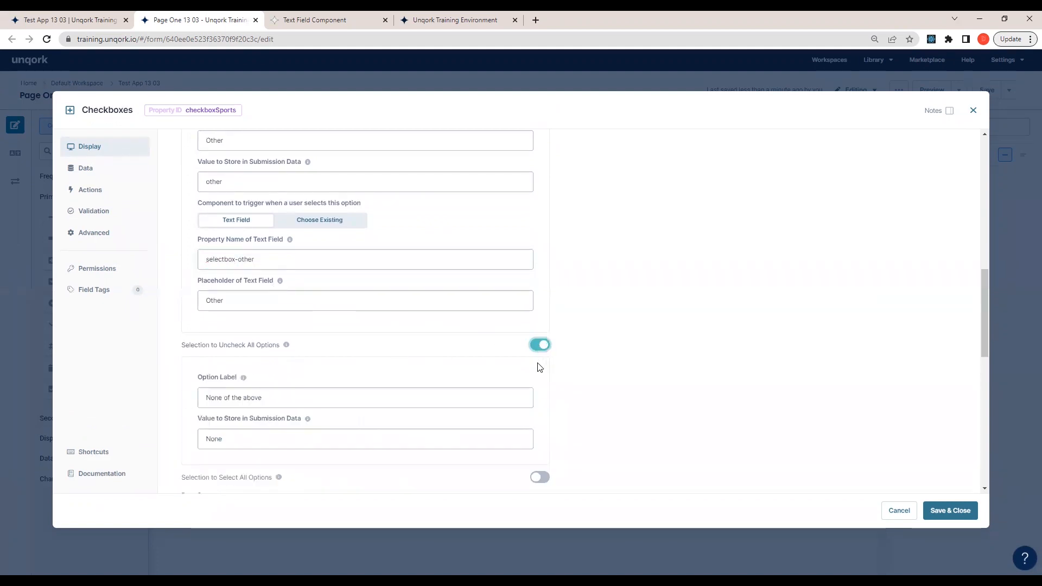
{"action": "scroll", "coordinate": [318, 360], "scroll_direction": "down", "scroll_amount": 2}
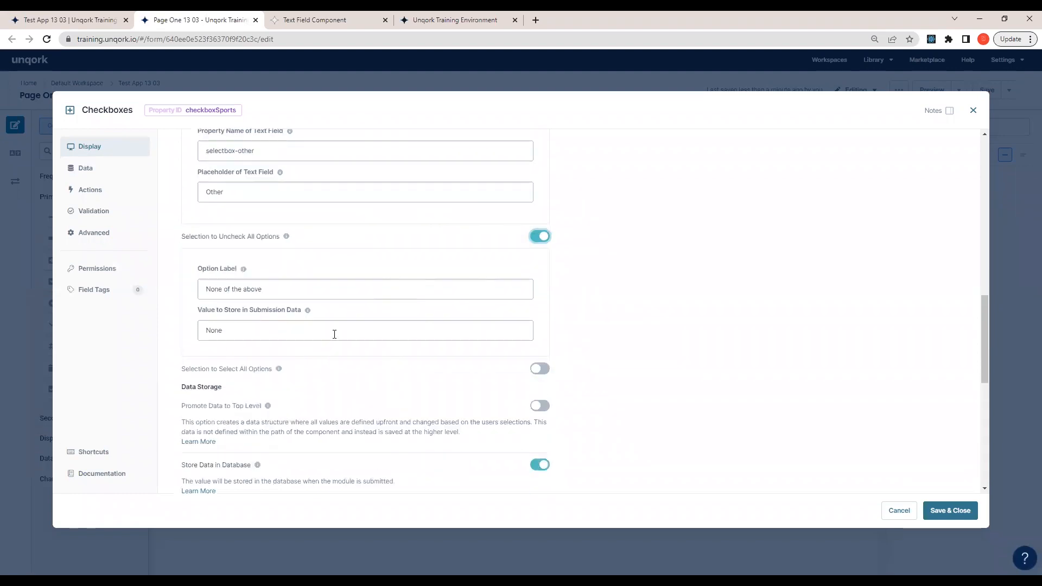
- Enable the "Select All" selection for the sports options and save the Checkboxes settings
{"action": "scroll", "coordinate": [494, 319], "scroll_direction": "down", "scroll_amount": 1}
{"action": "left_click", "coordinate": [540, 314]}
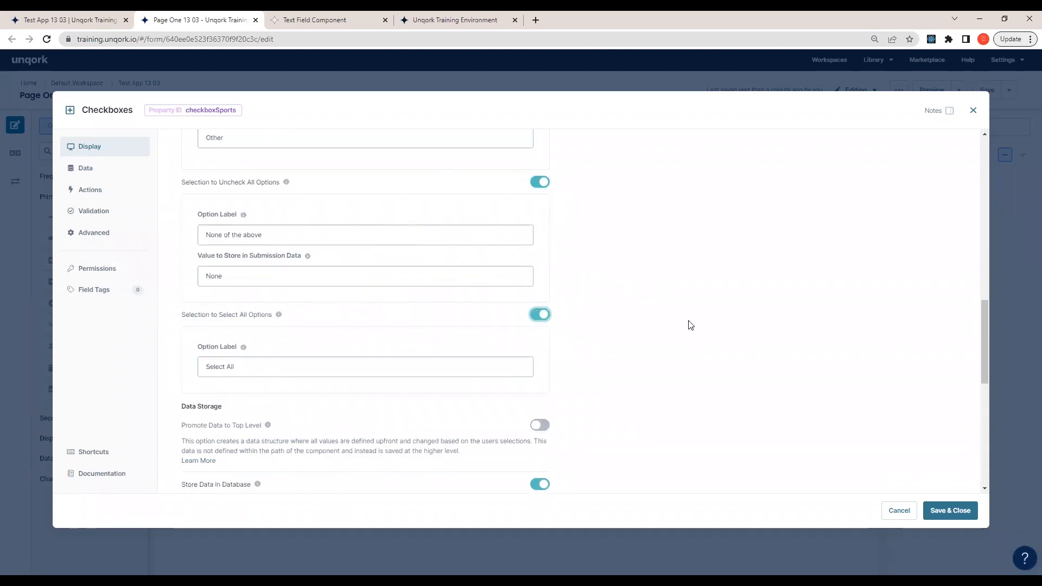
{"action": "scroll", "coordinate": [687, 333], "scroll_direction": "down", "scroll_amount": 1}
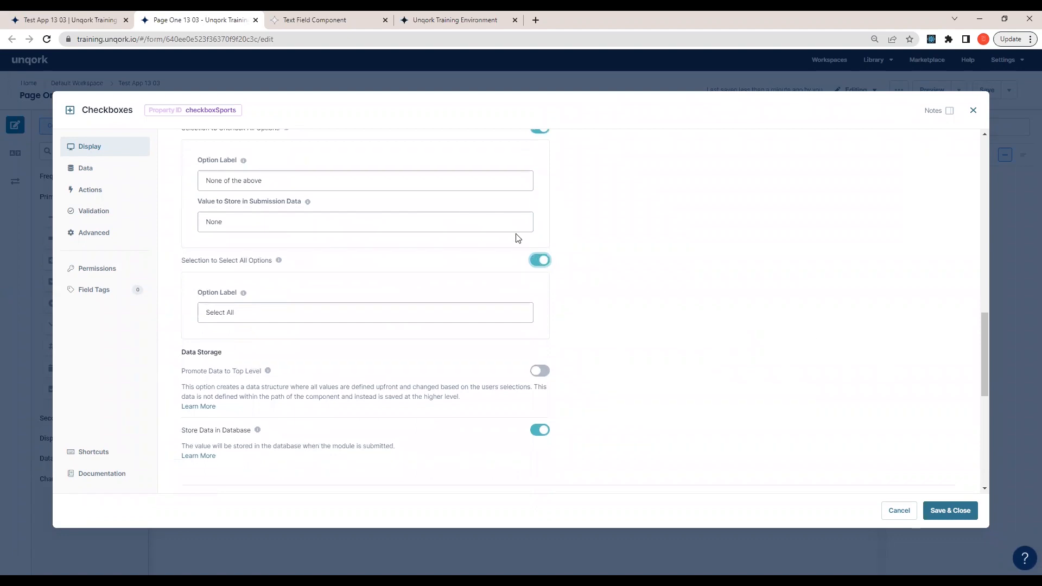
{"action": "scroll", "coordinate": [696, 275], "scroll_direction": "up", "scroll_amount": 1}
{"action": "scroll", "coordinate": [749, 337], "scroll_direction": "down", "scroll_amount": 3}
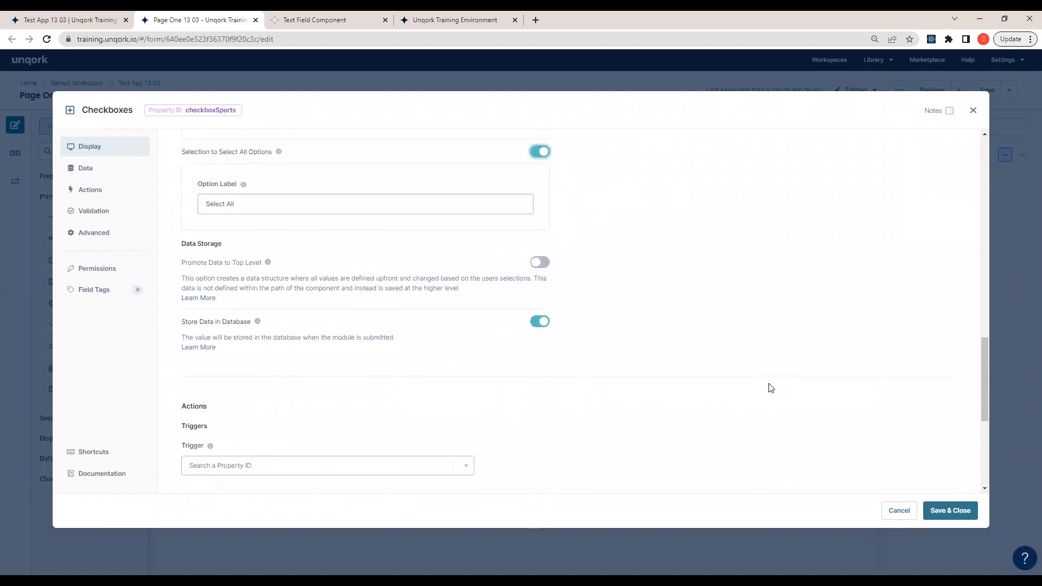
{"action": "left_click", "coordinate": [945, 512]}
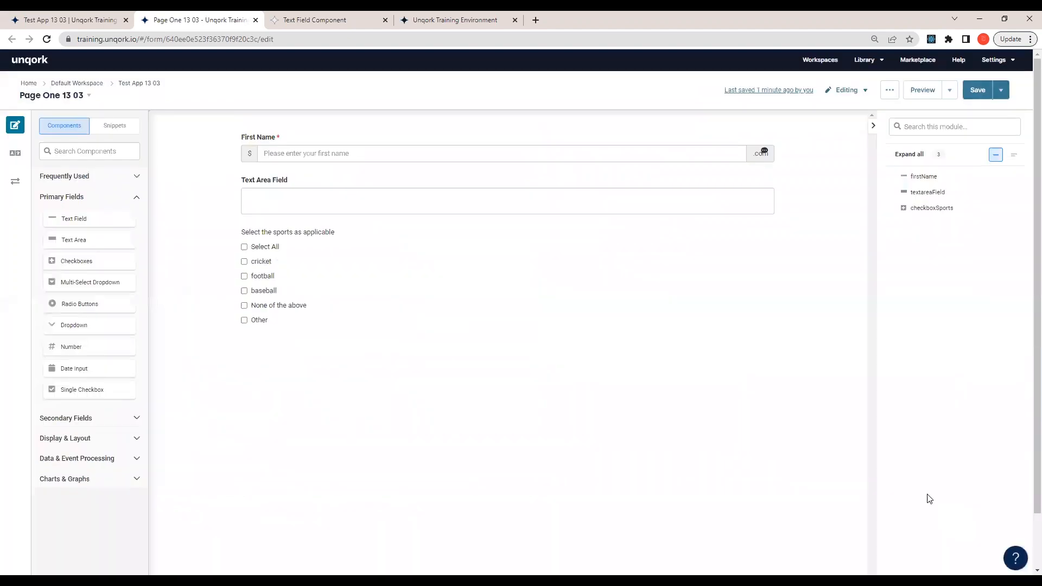
- Save the module and reload the preview page with the updated sports checkboxes
{"action": "left_click", "coordinate": [976, 92]}
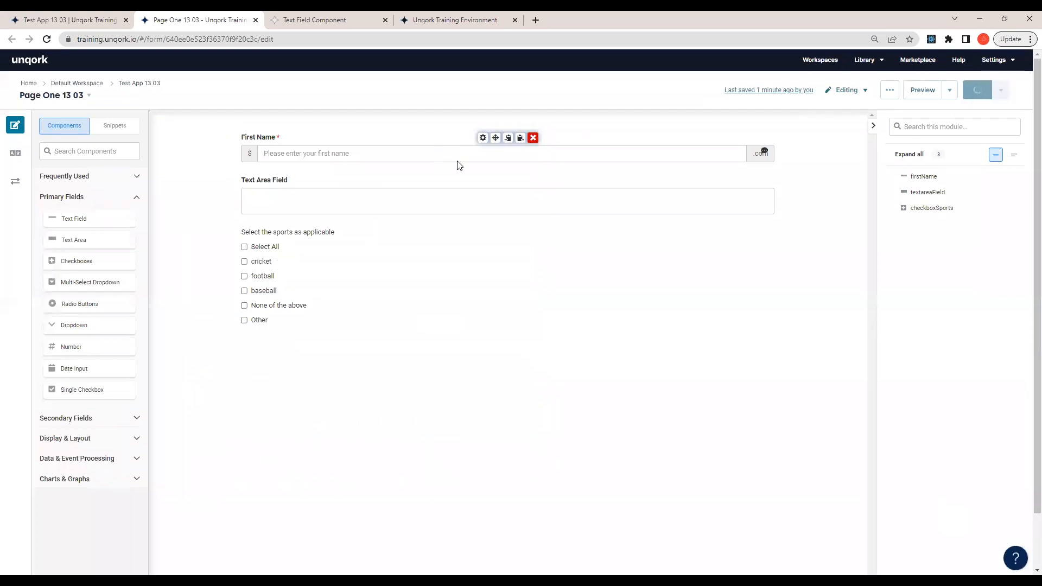
{"action": "left_click", "coordinate": [408, 20]}
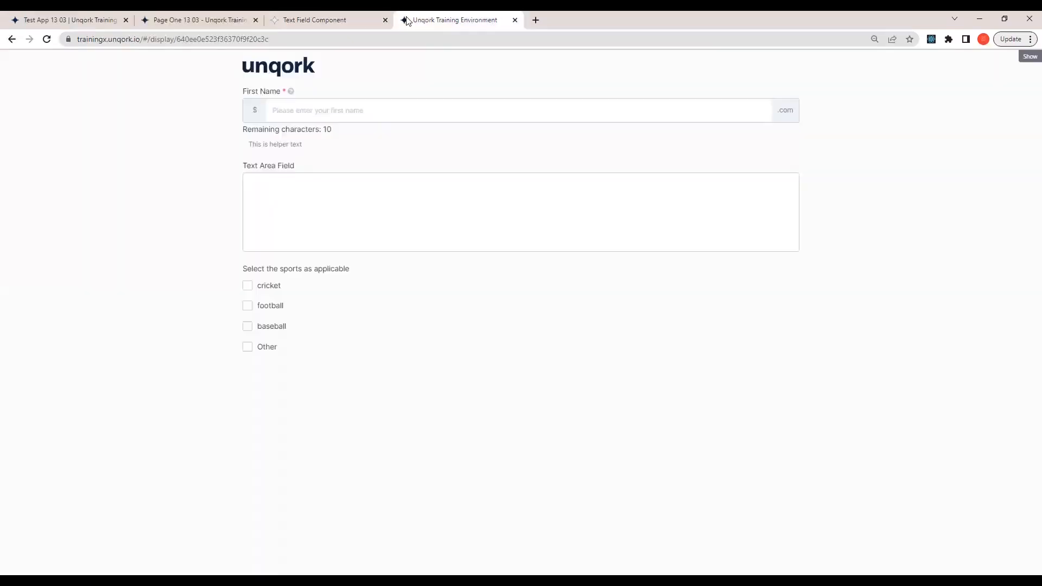
{"action": "left_click", "coordinate": [46, 39]}
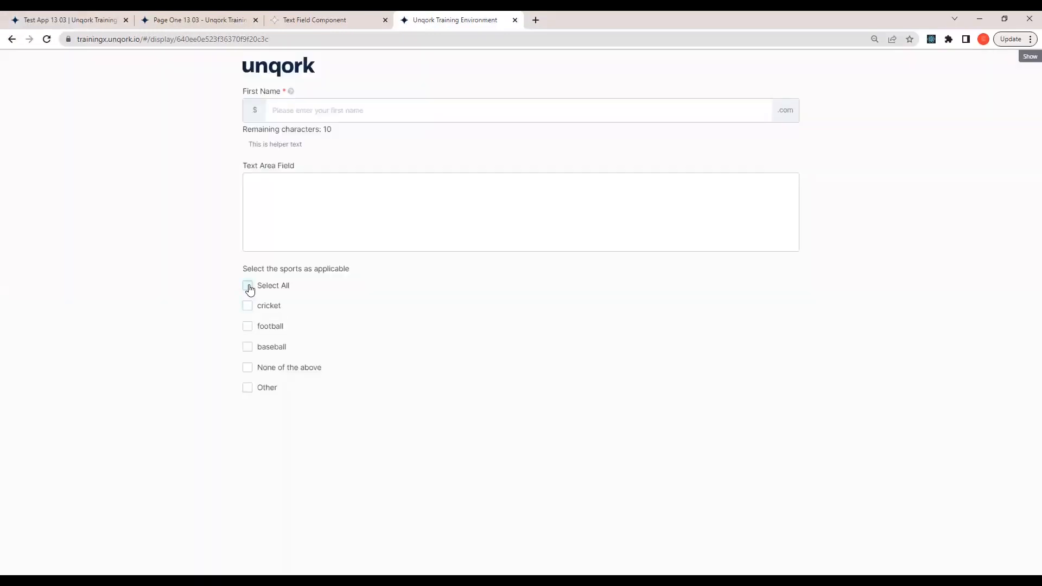
- Toggle the "Select All" and "Other" options in the preview to test how they affect the sports checkboxes and text area
{"action": "left_click", "coordinate": [247, 286]}
{"action": "left_click", "coordinate": [250, 292]}
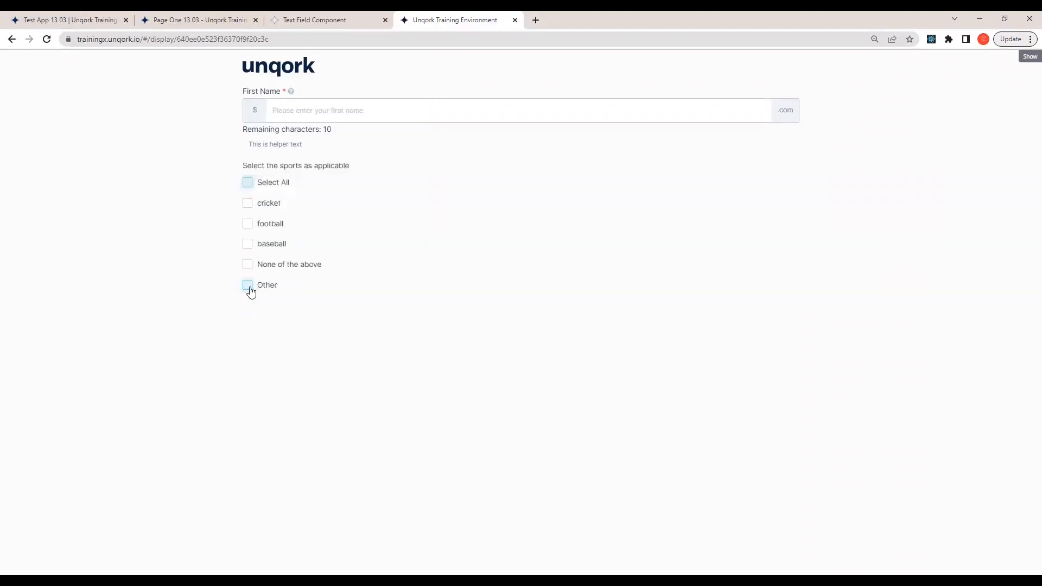
{"action": "left_click", "coordinate": [247, 183]}
{"action": "left_click", "coordinate": [255, 294]}
{"action": "left_click", "coordinate": [247, 184]}
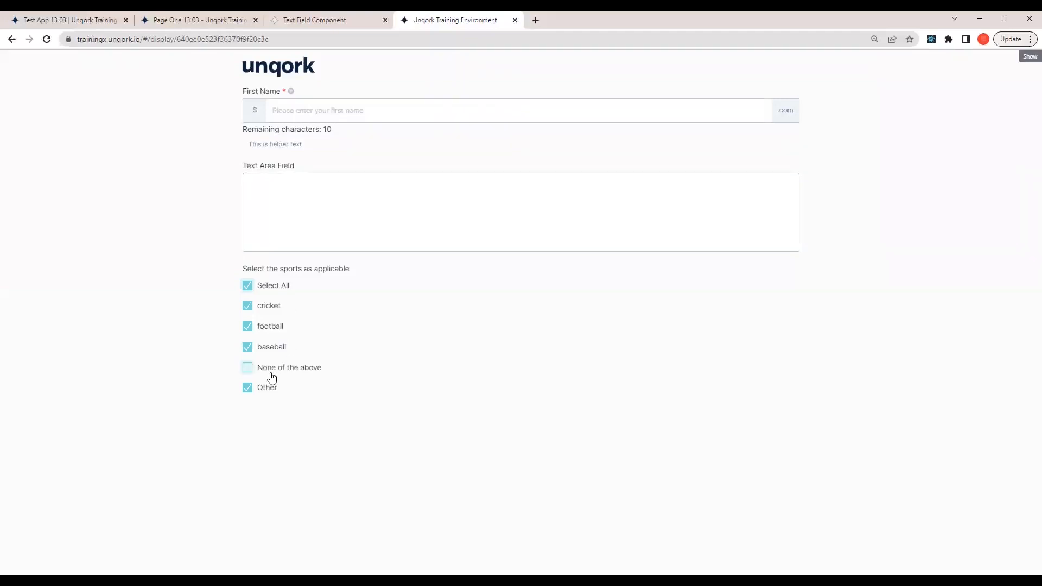
- Test unchecking cricket, toggling "None of the above", and checking "Other" in the preview
{"action": "left_click", "coordinate": [247, 305]}
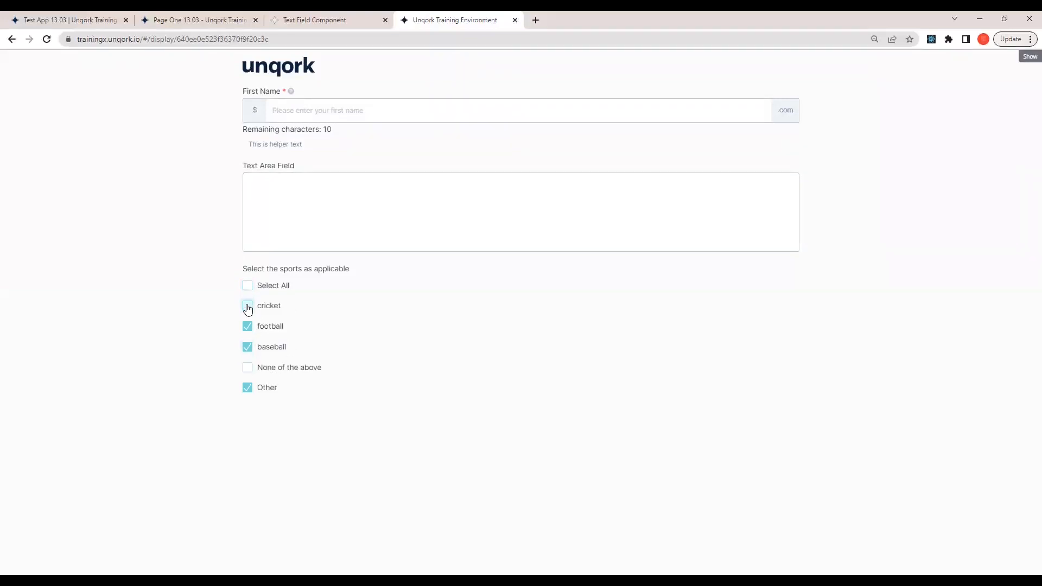
{"action": "left_click", "coordinate": [248, 368]}
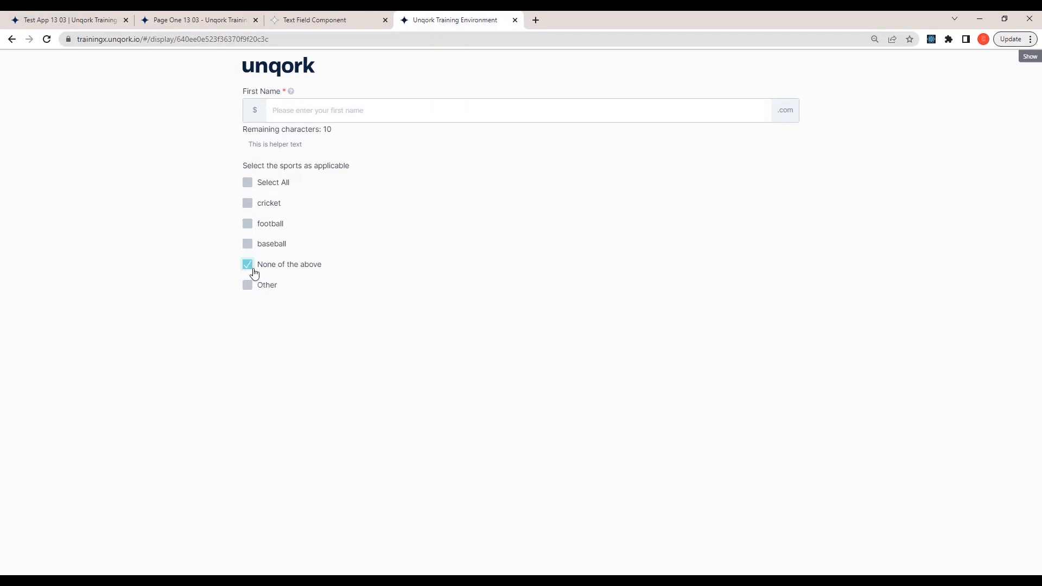
{"action": "left_click_drag", "start_coordinate": [257, 271], "coordinate": [326, 272]}
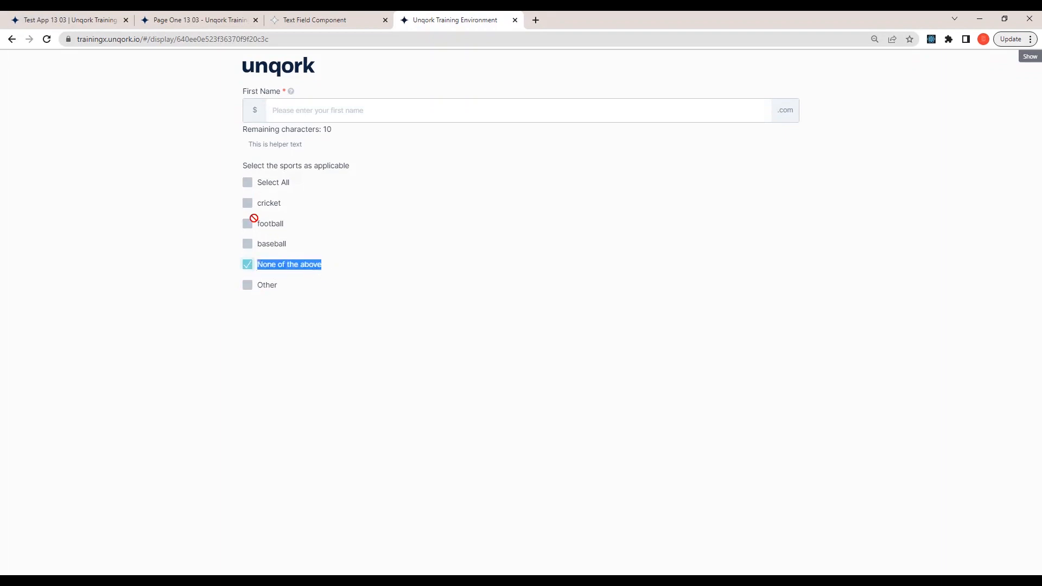
{"action": "left_click", "coordinate": [251, 268]}
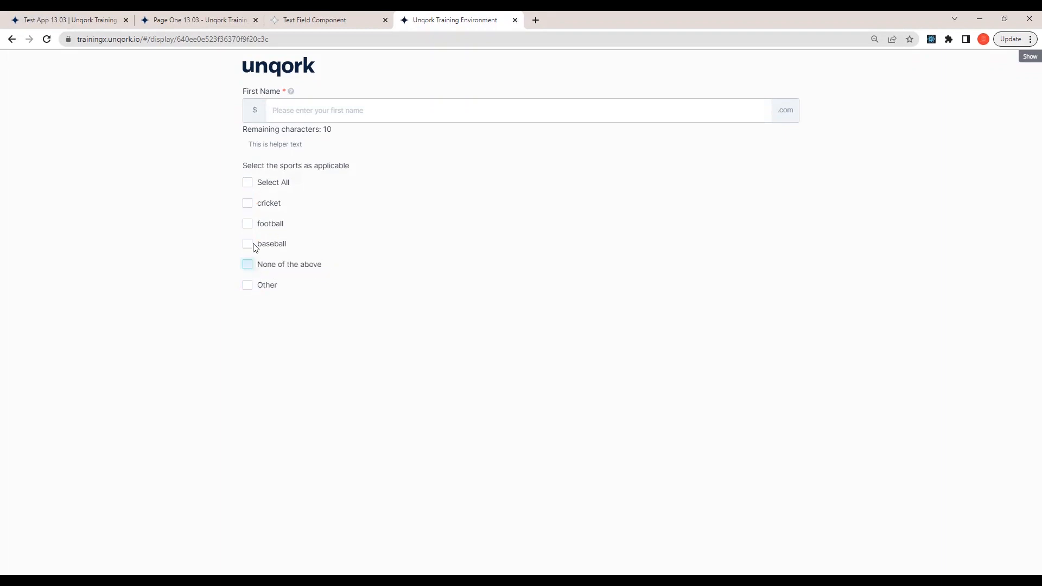
{"action": "left_click", "coordinate": [248, 286]}
{"action": "left_click", "coordinate": [271, 186]}
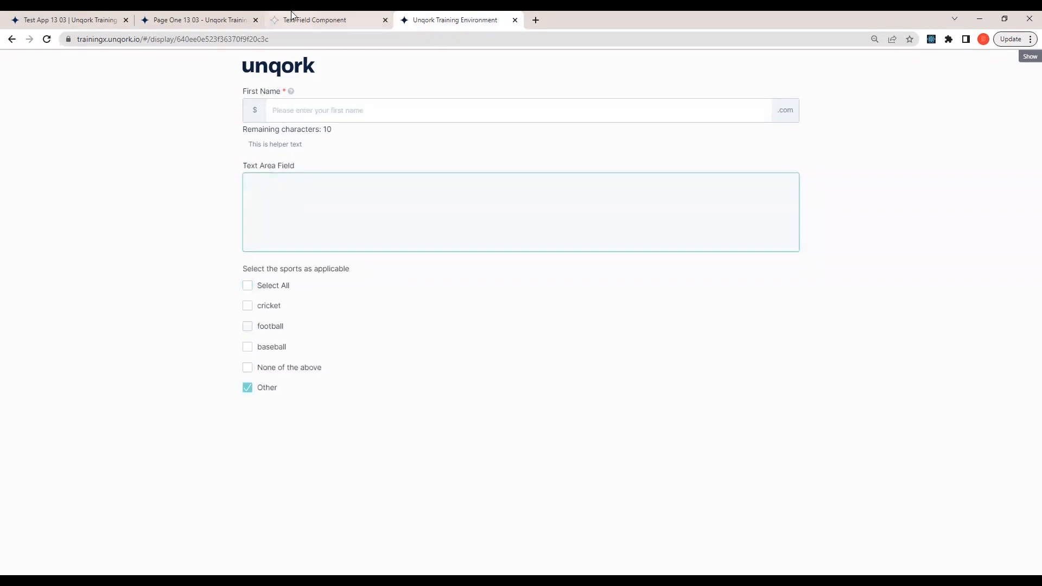
- Reopen the Checkboxes settings in the module editor and make the "Other" selection trigger the existing textareaField component
{"action": "left_click", "coordinate": [238, 19]}
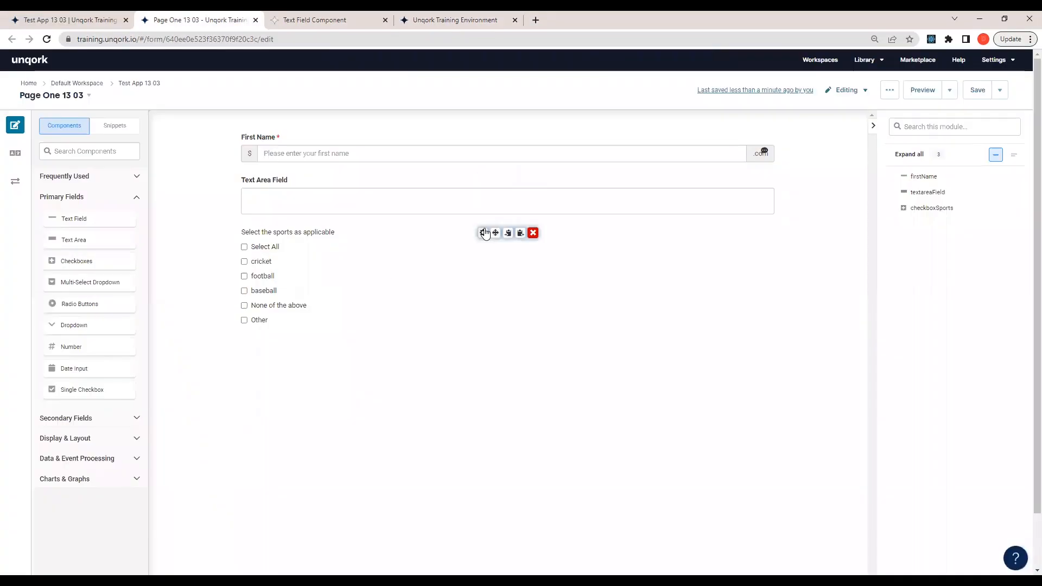
{"action": "left_click", "coordinate": [485, 234]}
{"action": "scroll", "coordinate": [442, 333], "scroll_direction": "down", "scroll_amount": 10}
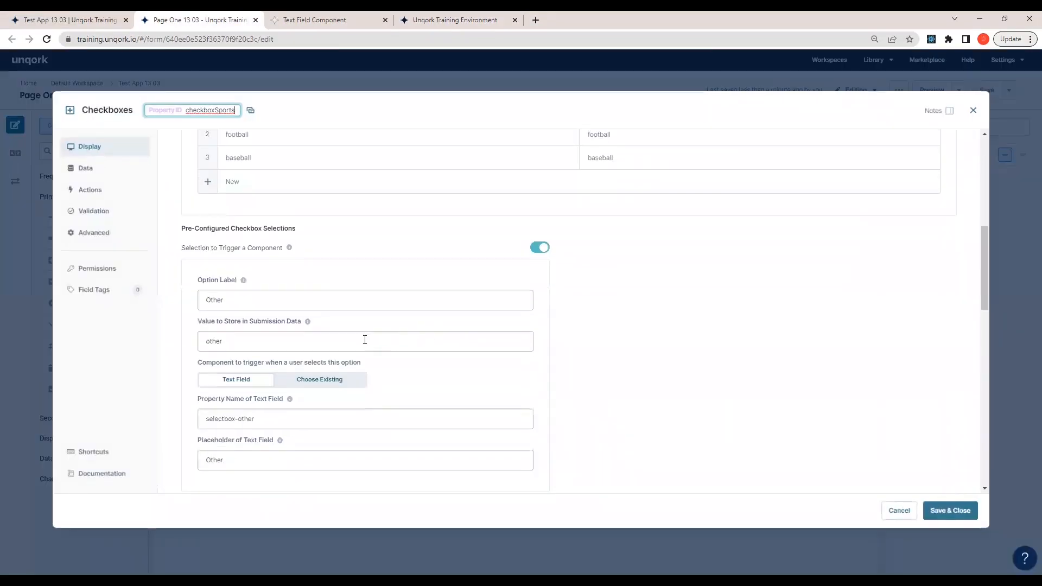
{"action": "scroll", "coordinate": [364, 340], "scroll_direction": "down", "scroll_amount": 3}
{"action": "scroll", "coordinate": [360, 360], "scroll_direction": "up", "scroll_amount": 1}
{"action": "scroll", "coordinate": [345, 372], "scroll_direction": "down", "scroll_amount": 5}
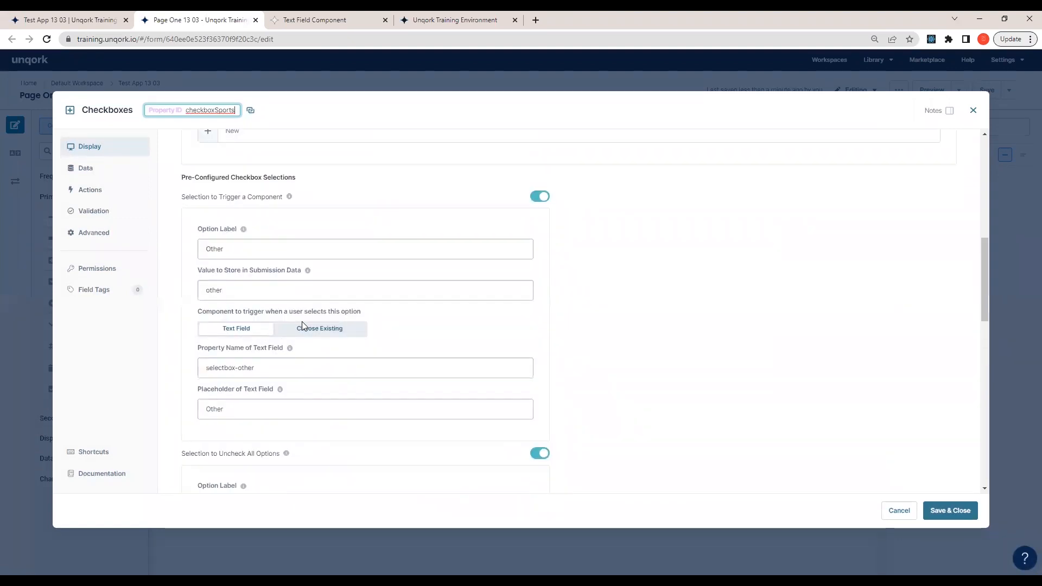
{"action": "scroll", "coordinate": [491, 336], "scroll_direction": "down", "scroll_amount": 1}
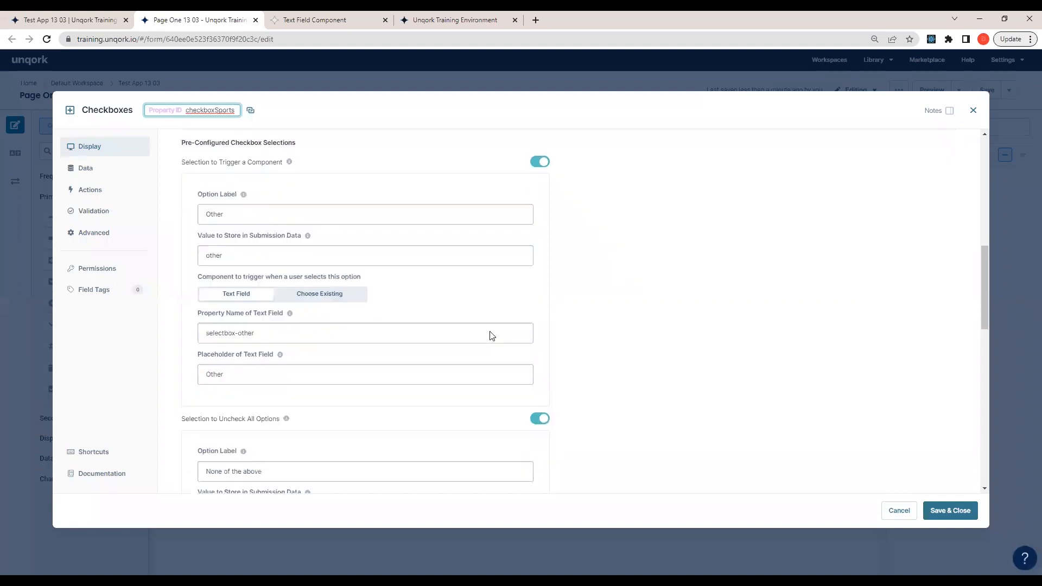
{"action": "left_click", "coordinate": [321, 273]}
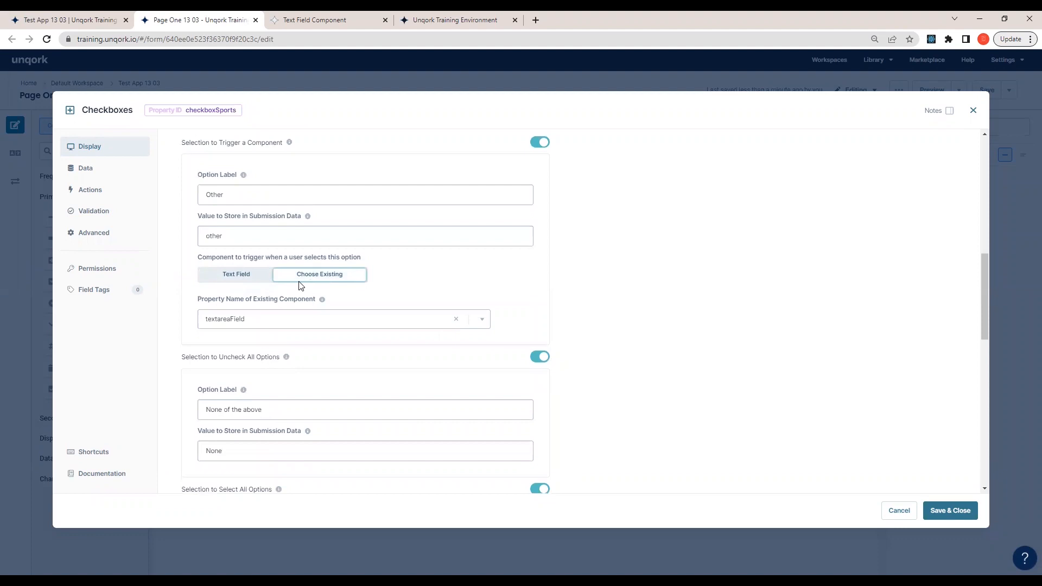
{"action": "left_click", "coordinate": [243, 279]}
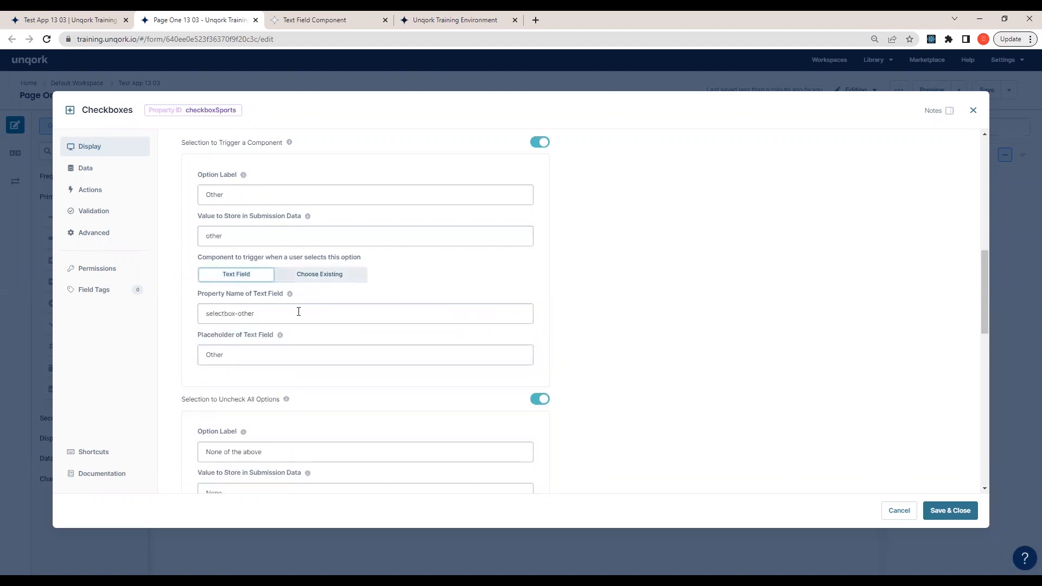
{"action": "left_click", "coordinate": [332, 275]}
- Compare the trigger setting with the preview by toggling "Other" and entering "test" in the Text Area Field
{"action": "left_click", "coordinate": [435, 20]}
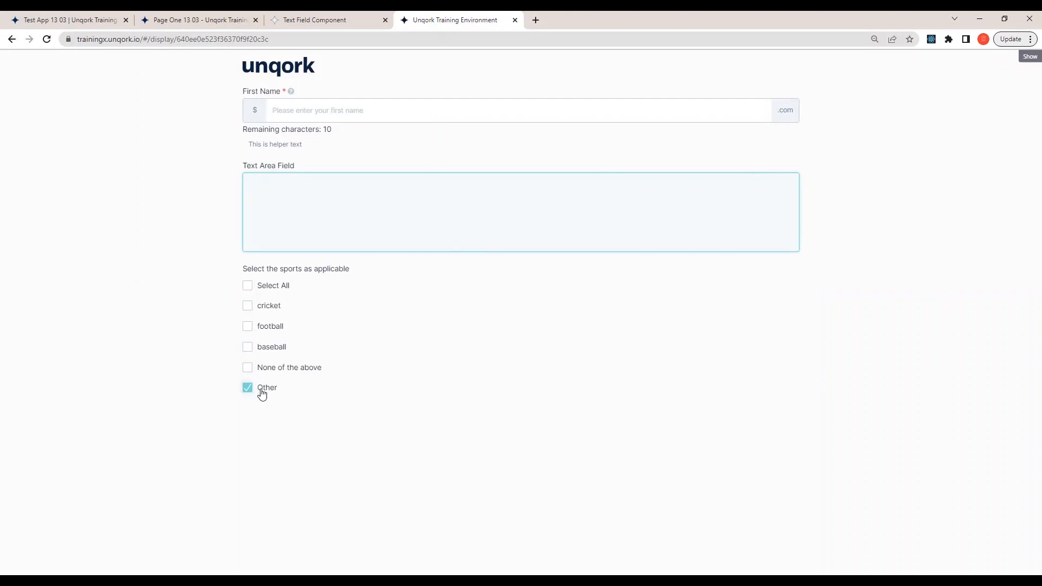
{"action": "left_click", "coordinate": [245, 14]}
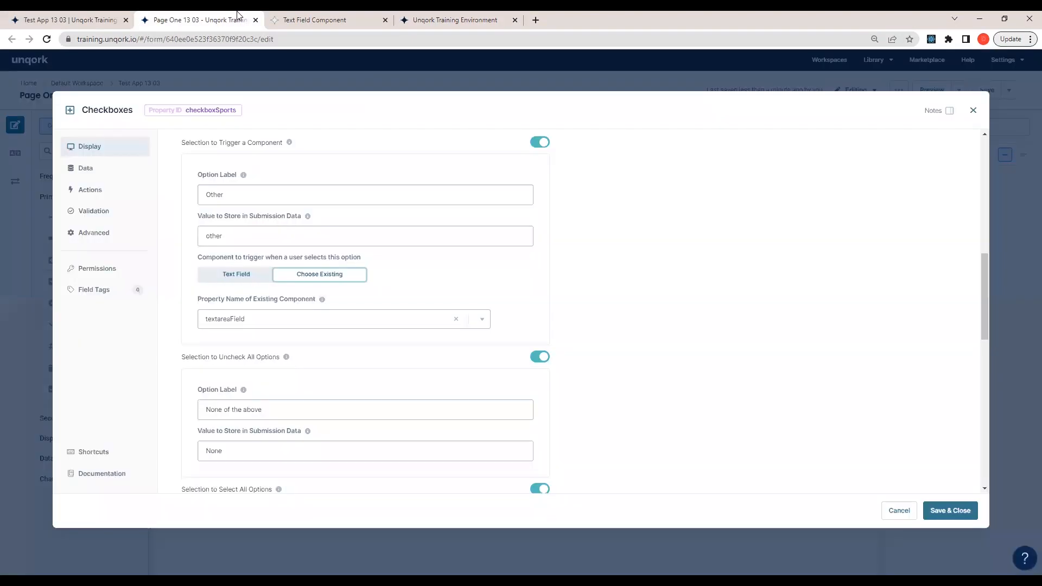
{"action": "scroll", "coordinate": [365, 355], "scroll_direction": "down", "scroll_amount": 2}
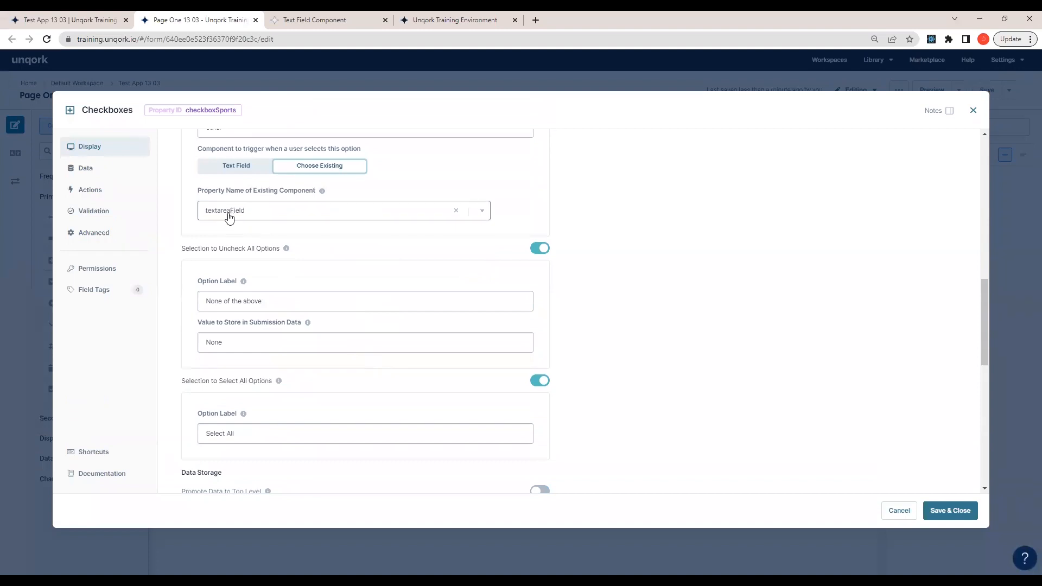
{"action": "left_click", "coordinate": [426, 20]}
{"action": "left_click", "coordinate": [248, 387]}
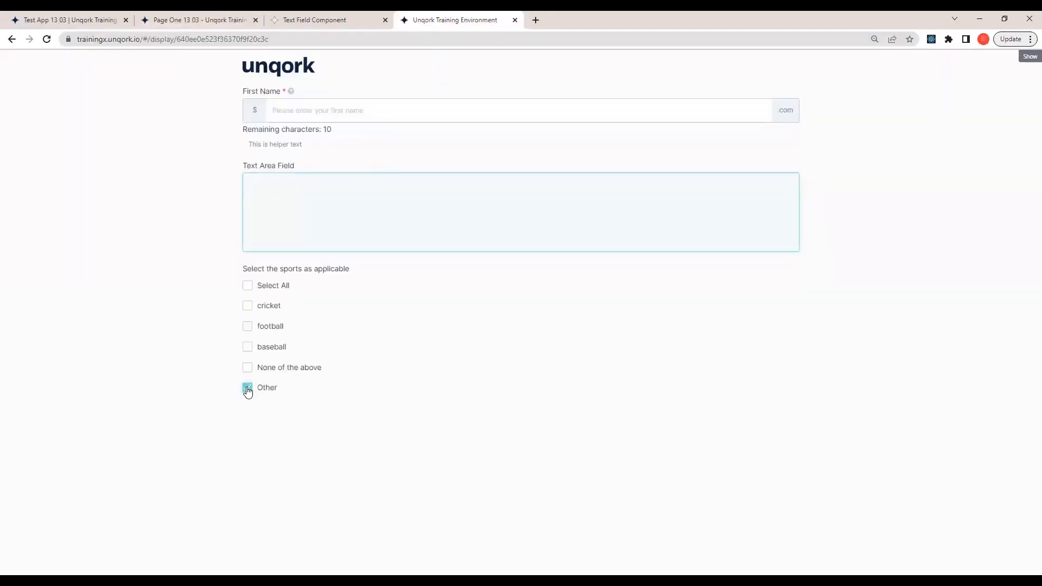
{"action": "left_click", "coordinate": [249, 286]}
{"action": "left_click", "coordinate": [327, 206]}
{"action": "type", "text": "test"}
{"action": "left_click", "coordinate": [248, 389]}
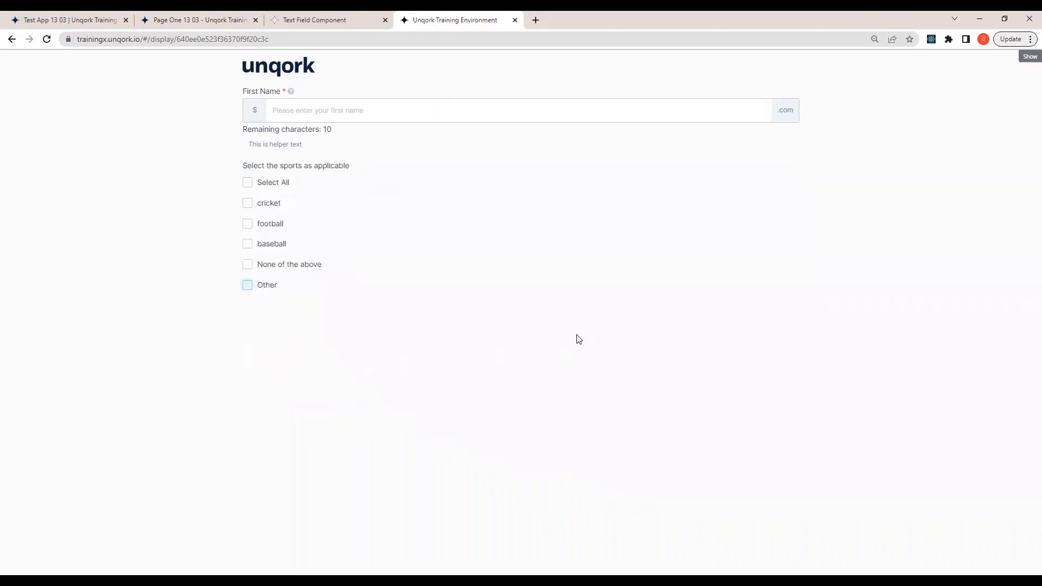
{"action": "left_click", "coordinate": [247, 285]}
{"action": "left_click", "coordinate": [309, 217]}
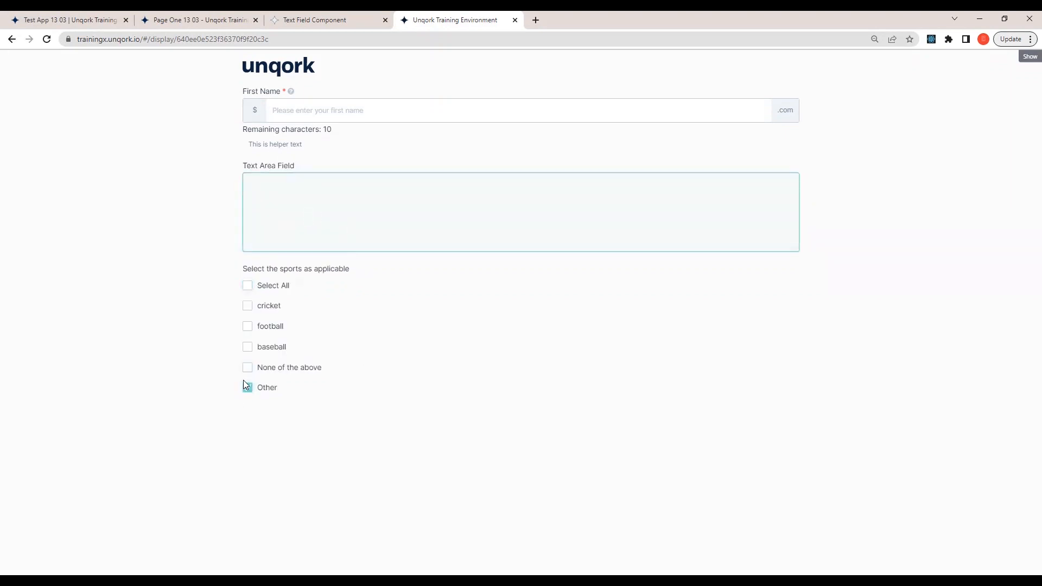
- Compare the "Select All" option label in the Checkboxes settings with the matching checkbox in the preview
{"action": "left_click", "coordinate": [221, 15]}
{"action": "scroll", "coordinate": [325, 331], "scroll_direction": "down", "scroll_amount": 1}
{"action": "scroll", "coordinate": [271, 334], "scroll_direction": "up", "scroll_amount": 1}
{"action": "scroll", "coordinate": [227, 279], "scroll_direction": "down", "scroll_amount": 1}
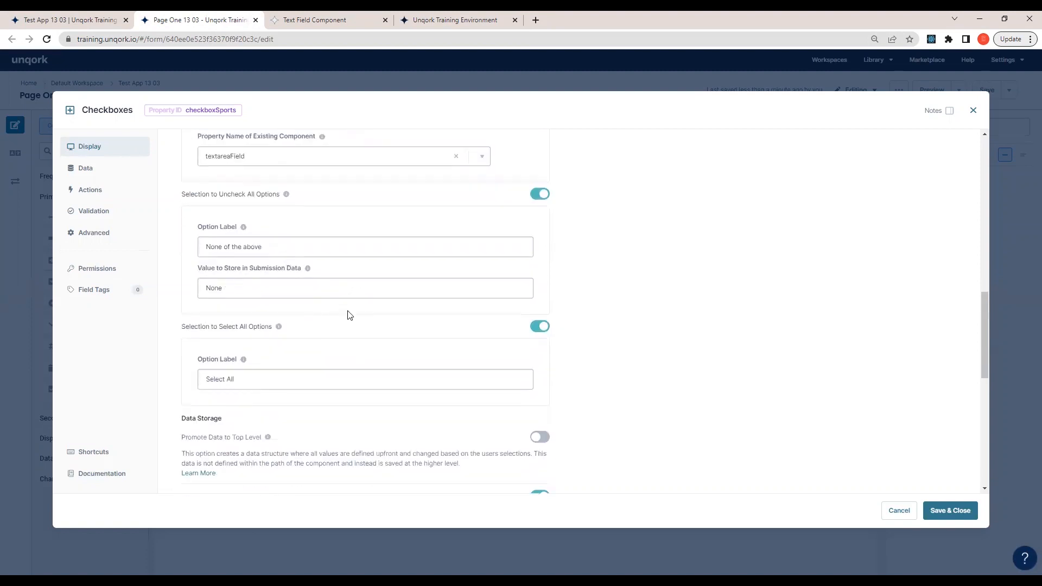
{"action": "scroll", "coordinate": [350, 315], "scroll_direction": "down", "scroll_amount": 1}
{"action": "triple_click", "coordinate": [274, 324]}
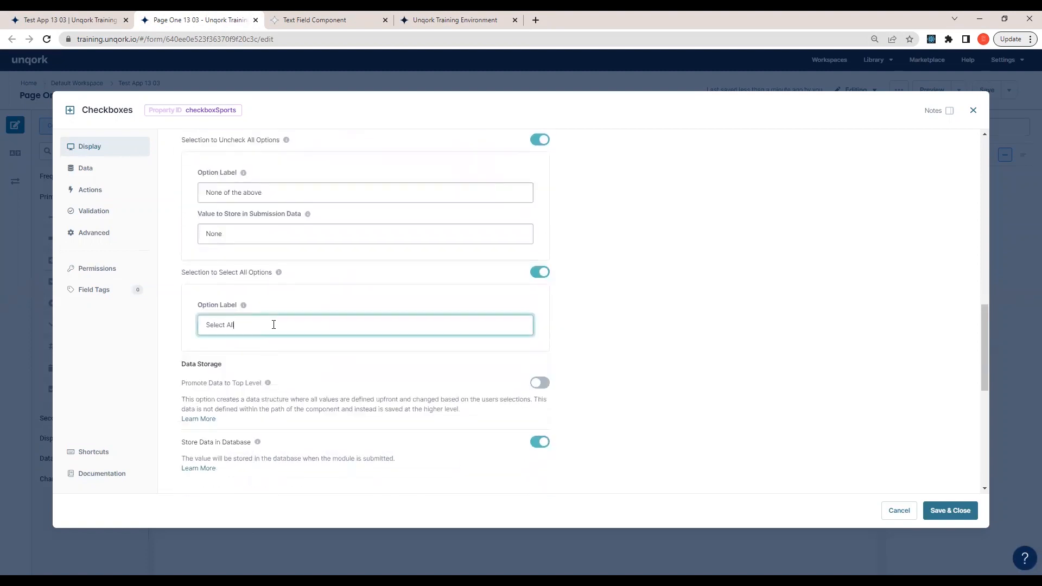
{"action": "left_click", "coordinate": [428, 18]}
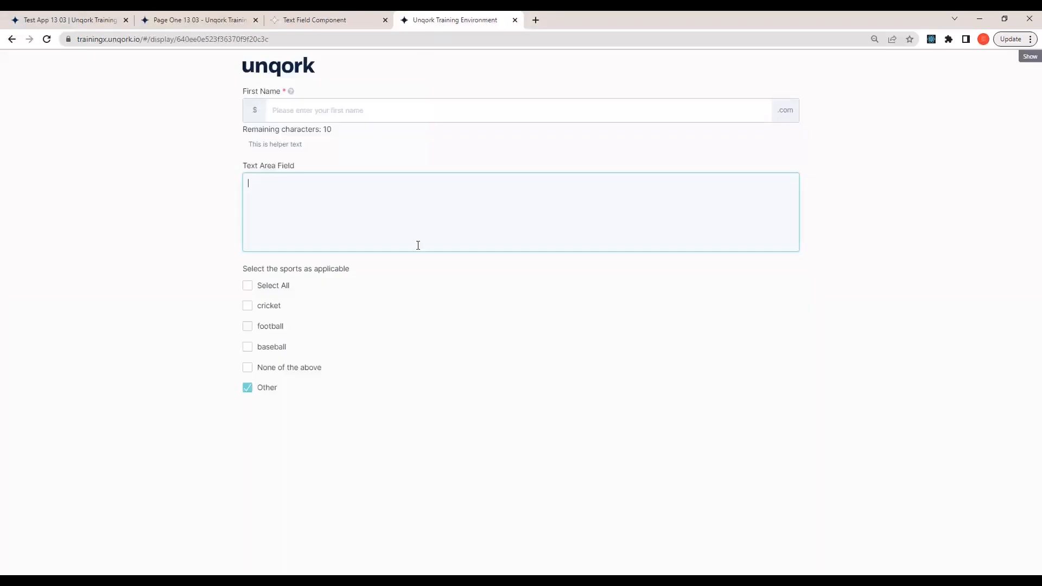
{"action": "triple_click", "coordinate": [301, 291]}
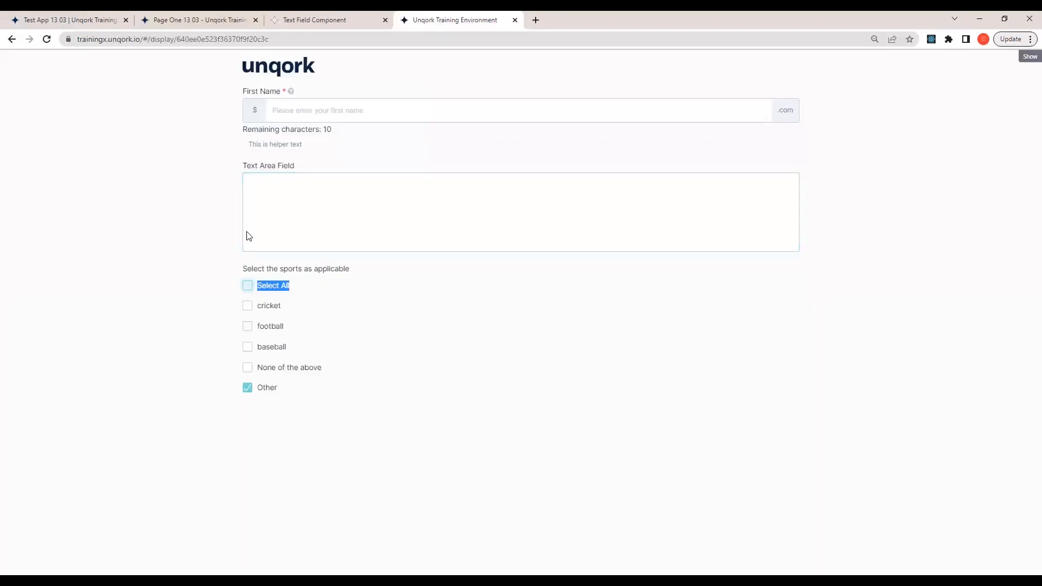
{"action": "left_click", "coordinate": [227, 20]}
{"action": "left_click", "coordinate": [256, 329]}
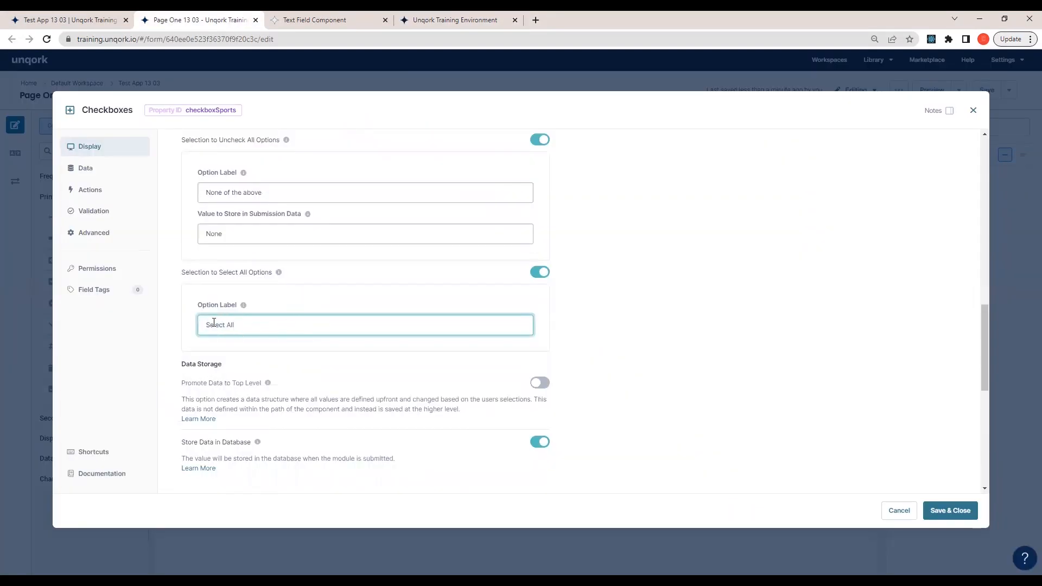
{"action": "left_click_drag", "start_coordinate": [206, 325], "coordinate": [280, 318]}
{"action": "left_click", "coordinate": [288, 328]}
- Review the Data Storage, Actions and Validation settings of the sports Checkboxes component
{"action": "scroll", "coordinate": [268, 342], "scroll_direction": "down", "scroll_amount": 1}
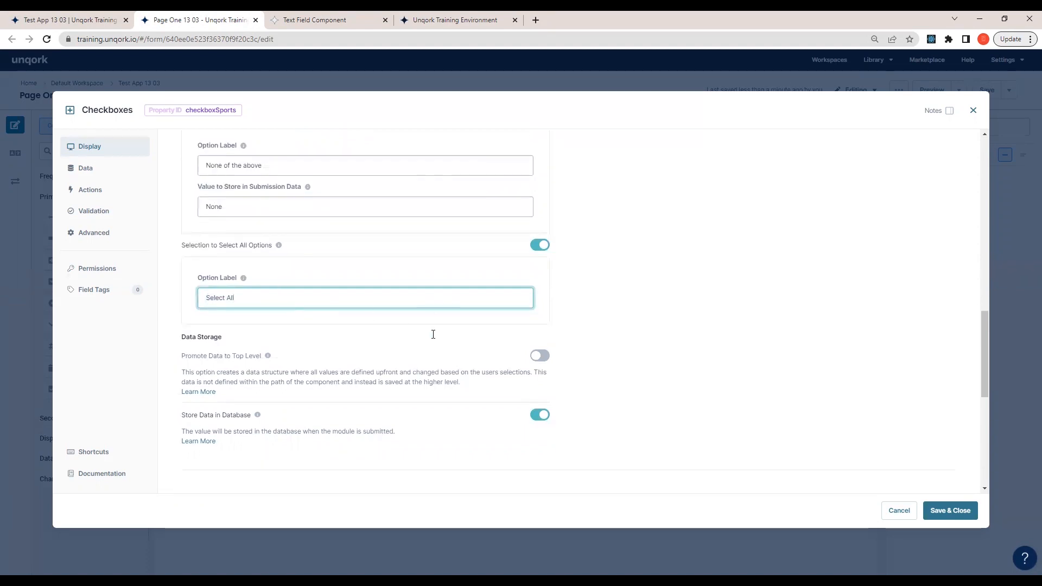
{"action": "scroll", "coordinate": [477, 344], "scroll_direction": "down", "scroll_amount": 2}
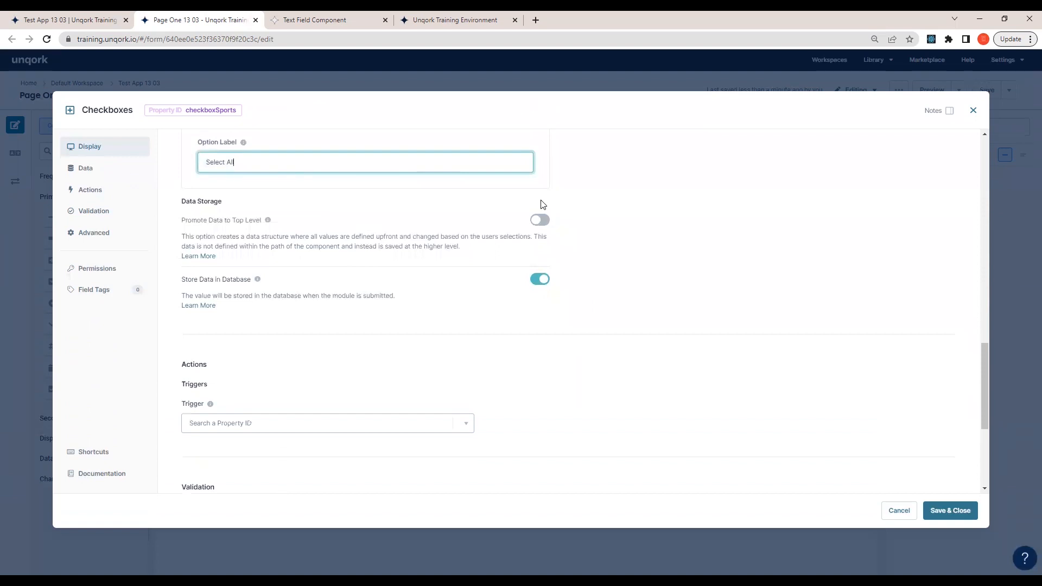
{"action": "scroll", "coordinate": [434, 347], "scroll_direction": "down", "scroll_amount": 1}
{"action": "scroll", "coordinate": [429, 347], "scroll_direction": "down", "scroll_amount": 2}
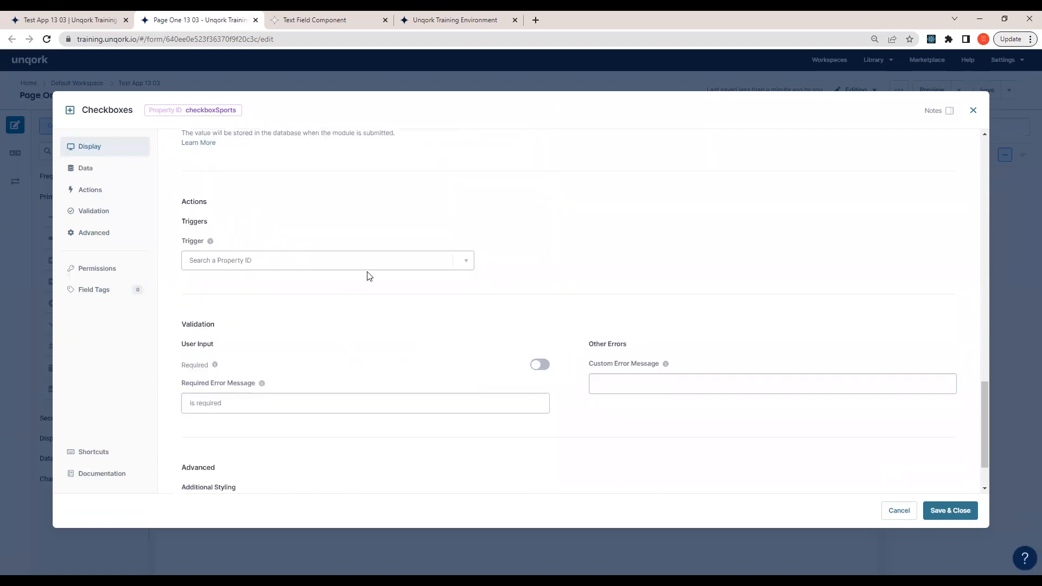
{"action": "scroll", "coordinate": [217, 282], "scroll_direction": "up", "scroll_amount": 3}
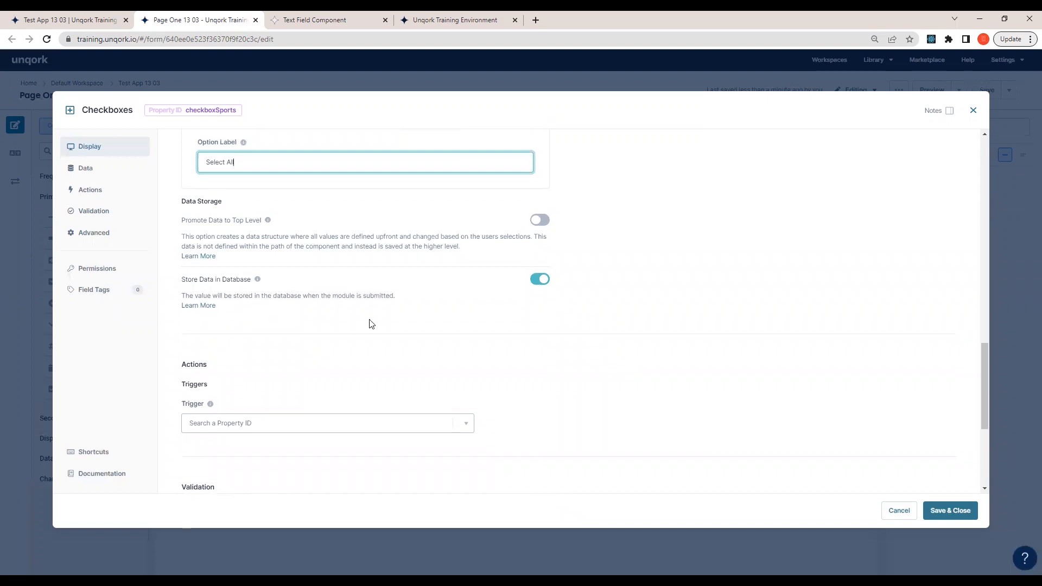
{"action": "scroll", "coordinate": [429, 284], "scroll_direction": "up", "scroll_amount": 1}
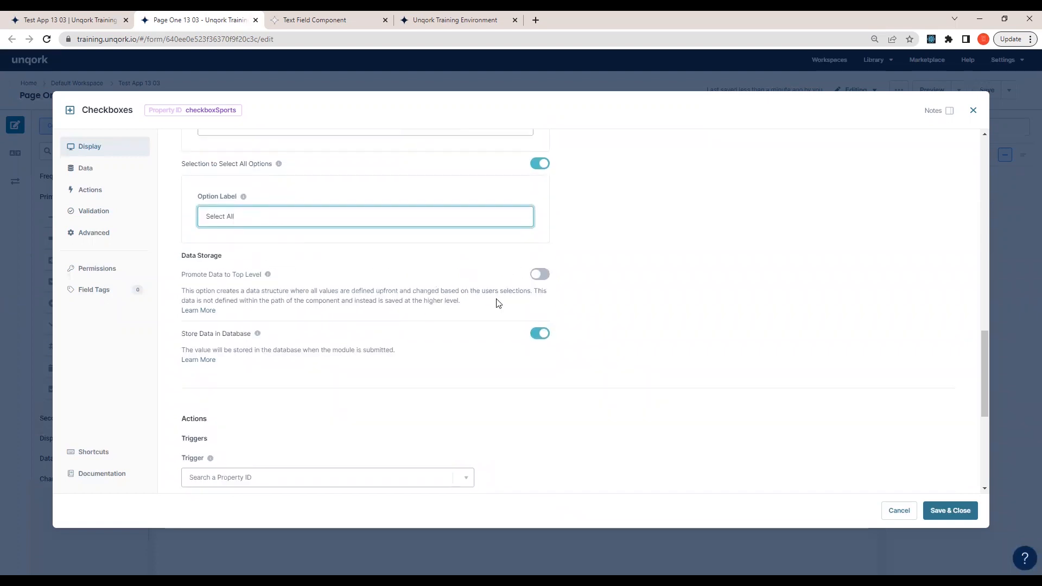
{"action": "scroll", "coordinate": [477, 327], "scroll_direction": "down", "scroll_amount": 1}
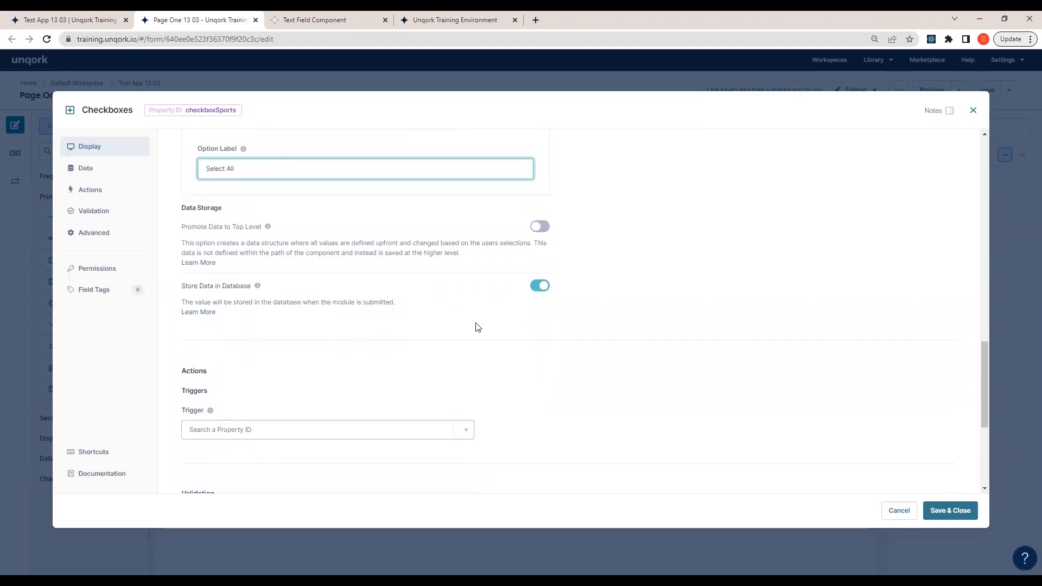
{"action": "scroll", "coordinate": [368, 307], "scroll_direction": "down", "scroll_amount": 2}
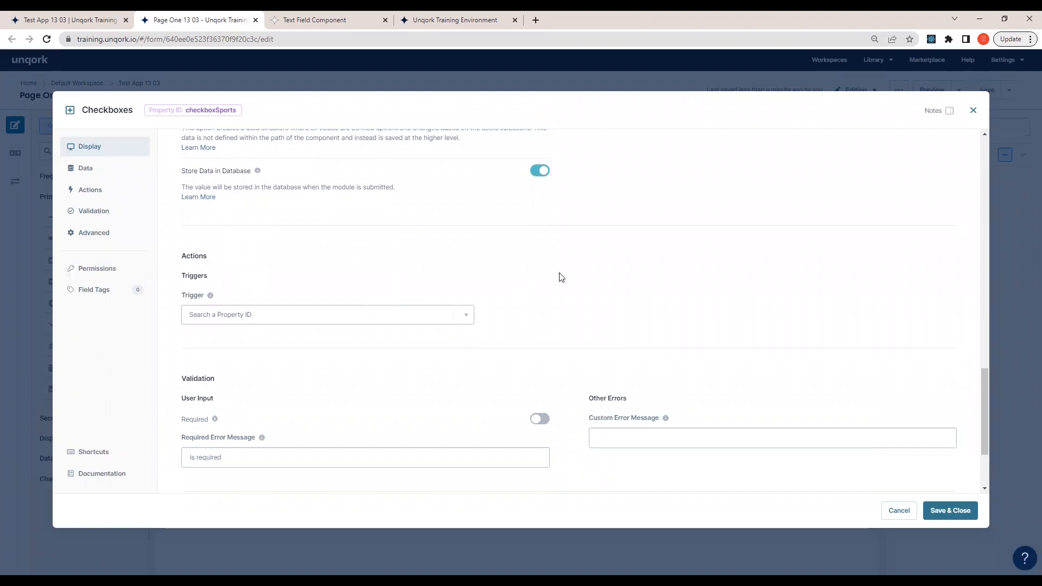
{"action": "scroll", "coordinate": [379, 263], "scroll_direction": "up", "scroll_amount": 2}
{"action": "scroll", "coordinate": [434, 266], "scroll_direction": "down", "scroll_amount": 1}
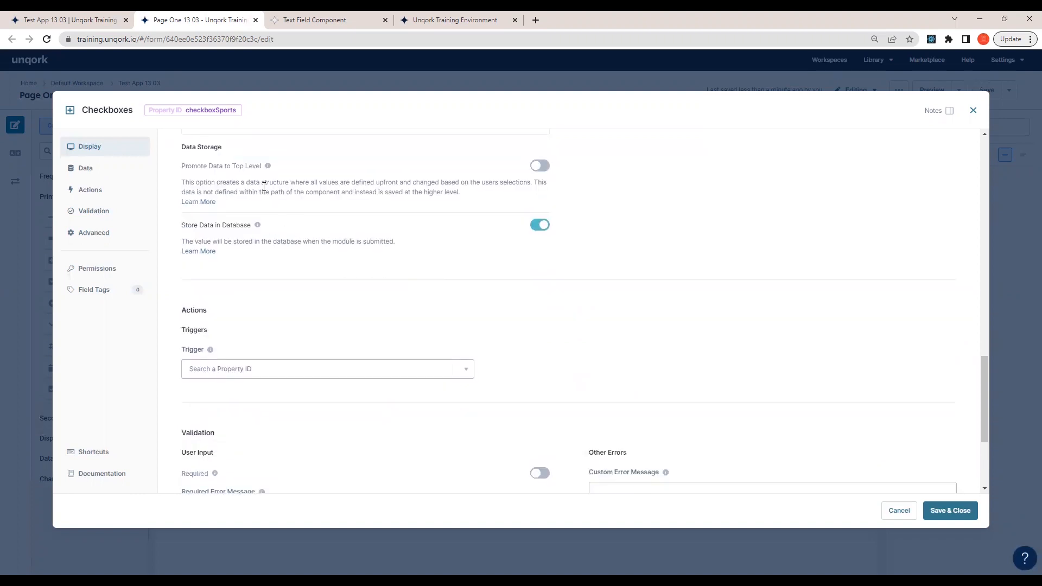
- Examine the Trigger, Required, Required Error Message and Custom CSS Class settings of the sports Checkboxes component
{"action": "scroll", "coordinate": [415, 239], "scroll_direction": "down", "scroll_amount": 3}
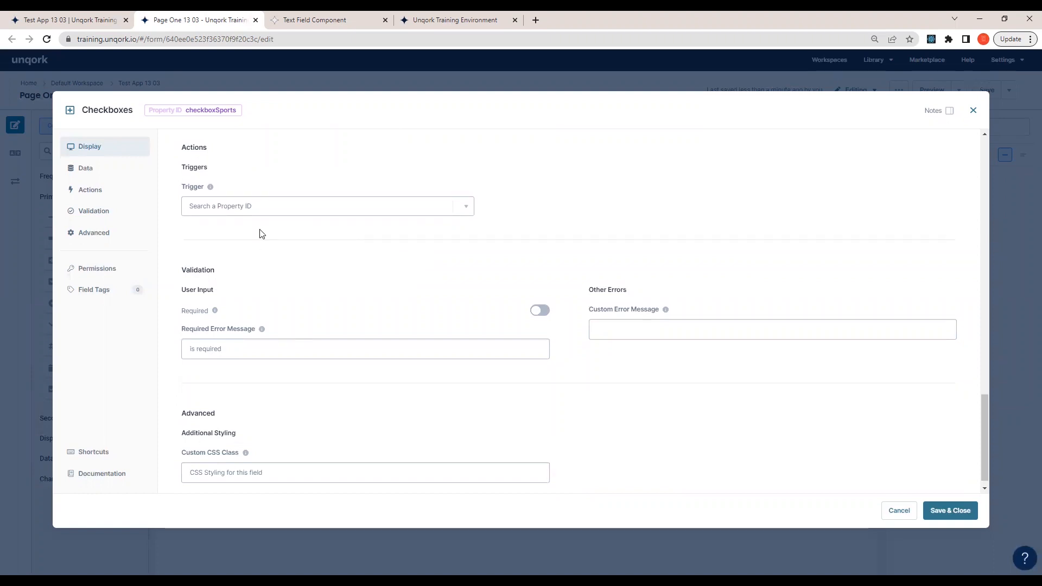
{"action": "scroll", "coordinate": [260, 233], "scroll_direction": "up", "scroll_amount": 3}
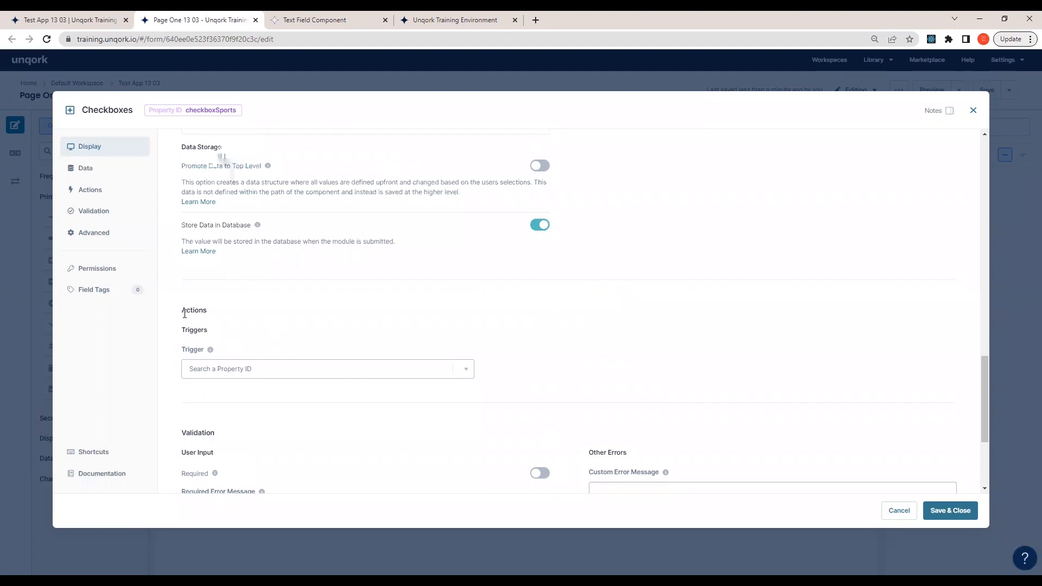
{"action": "left_click", "coordinate": [243, 369]}
{"action": "scroll", "coordinate": [491, 260], "scroll_direction": "down", "scroll_amount": 2}
{"action": "left_click", "coordinate": [539, 304]}
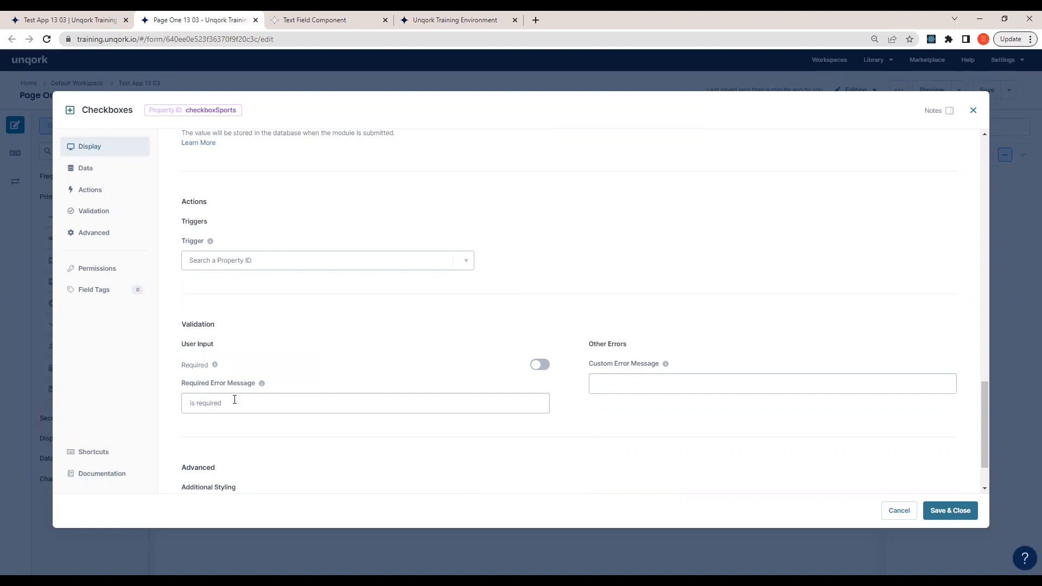
{"action": "scroll", "coordinate": [330, 411], "scroll_direction": "down", "scroll_amount": 1}
{"action": "left_click", "coordinate": [224, 349]}
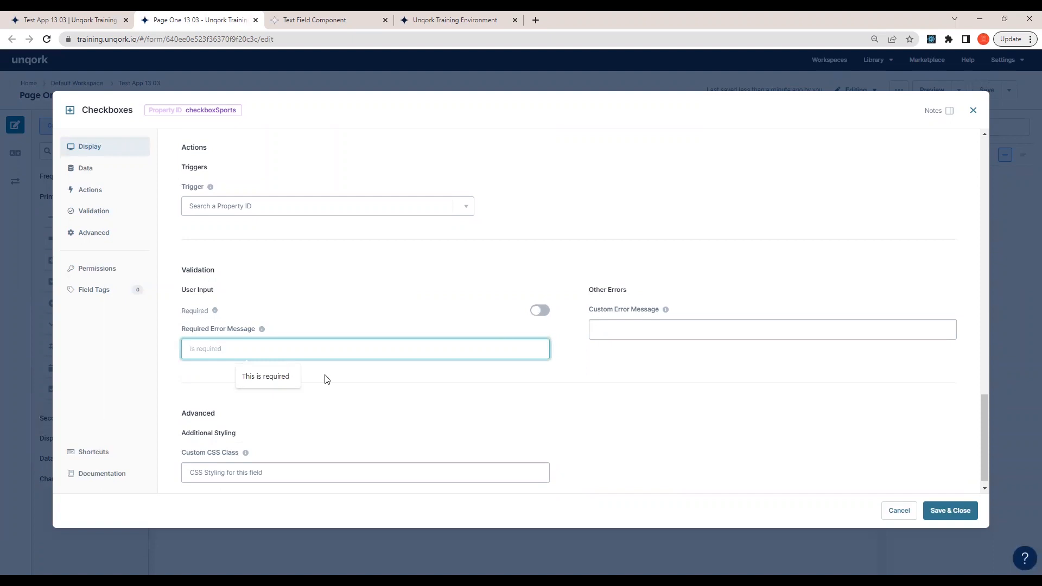
{"action": "scroll", "coordinate": [352, 375], "scroll_direction": "down", "scroll_amount": 1}
{"action": "left_click", "coordinate": [247, 459]}
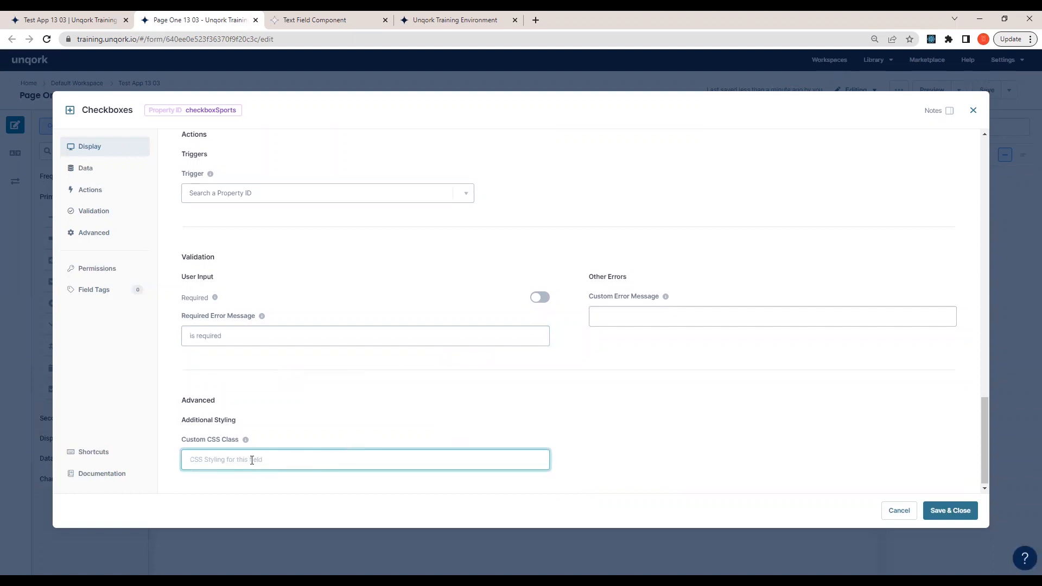
- Save the sports Checkboxes settings and return to the module canvas
{"action": "left_click", "coordinate": [950, 510]}
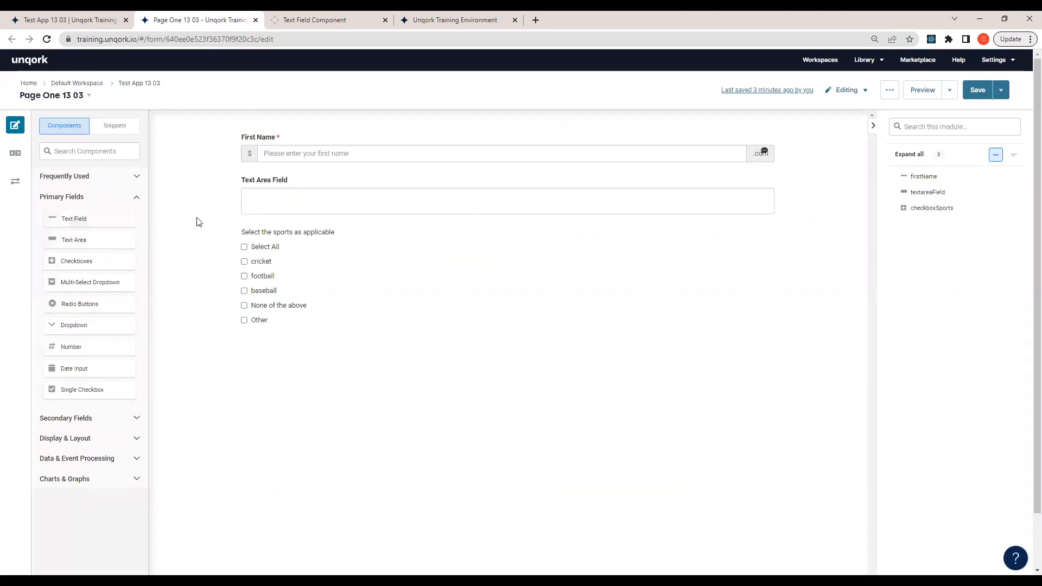
{"action": "mouse_move", "coordinate": [566, 243]}
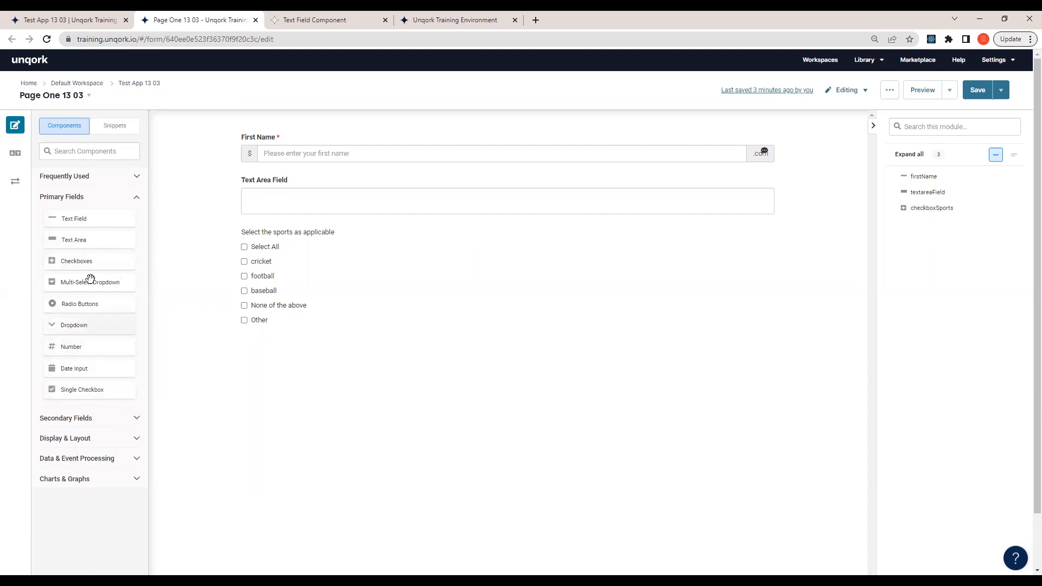
{"action": "mouse_move", "coordinate": [268, 242]}
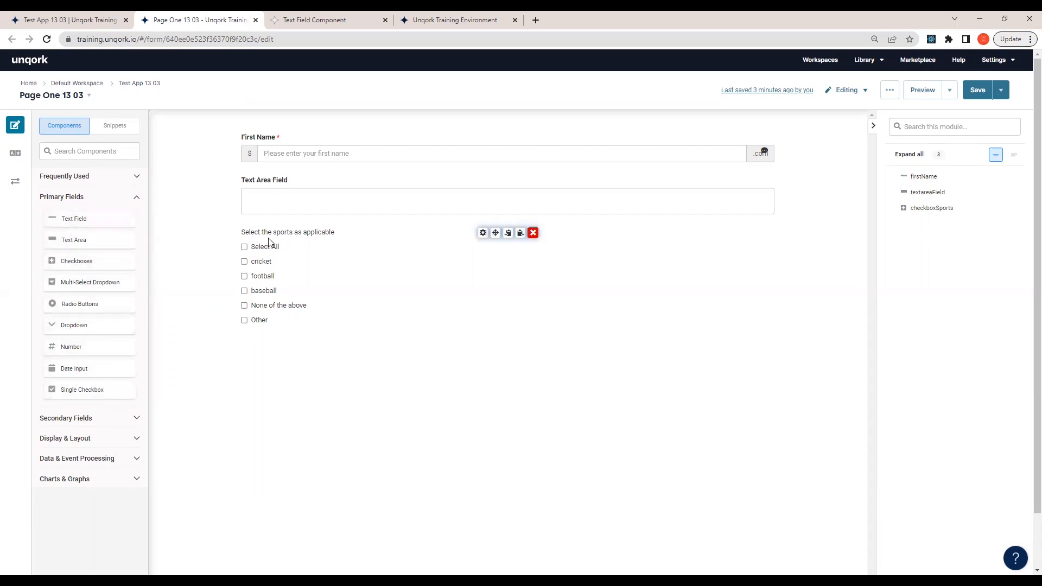